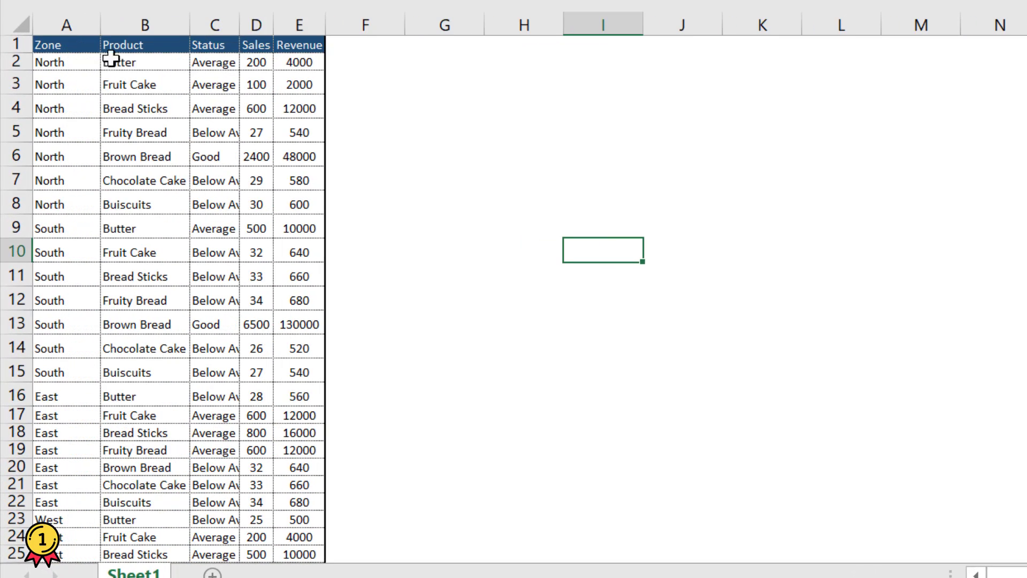
pyautogui.click(111, 59)
pyautogui.click(225, 45)
pyautogui.click(259, 45)
pyautogui.click(292, 45)
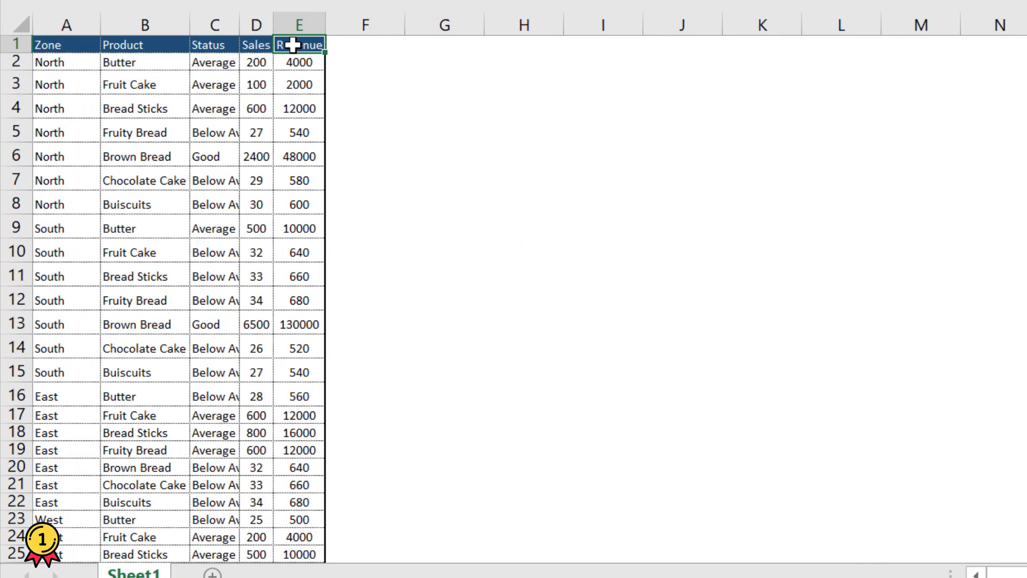
# Create a PivotTable from the Zone and Product sales table, placed on the existing worksheet starting at cell H1
pyautogui.click(92, 43)
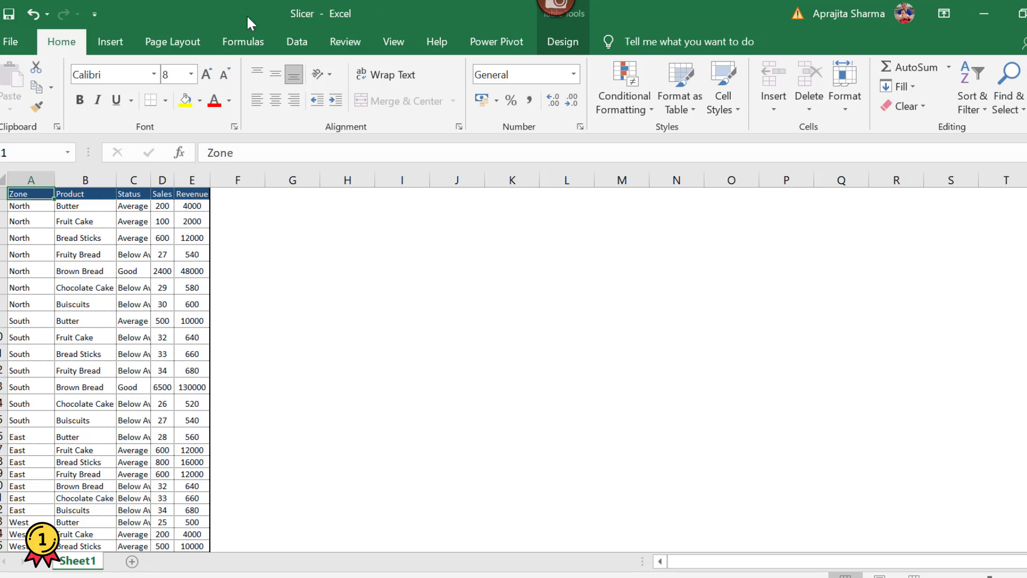
pyautogui.hotkey('alt', 'n')
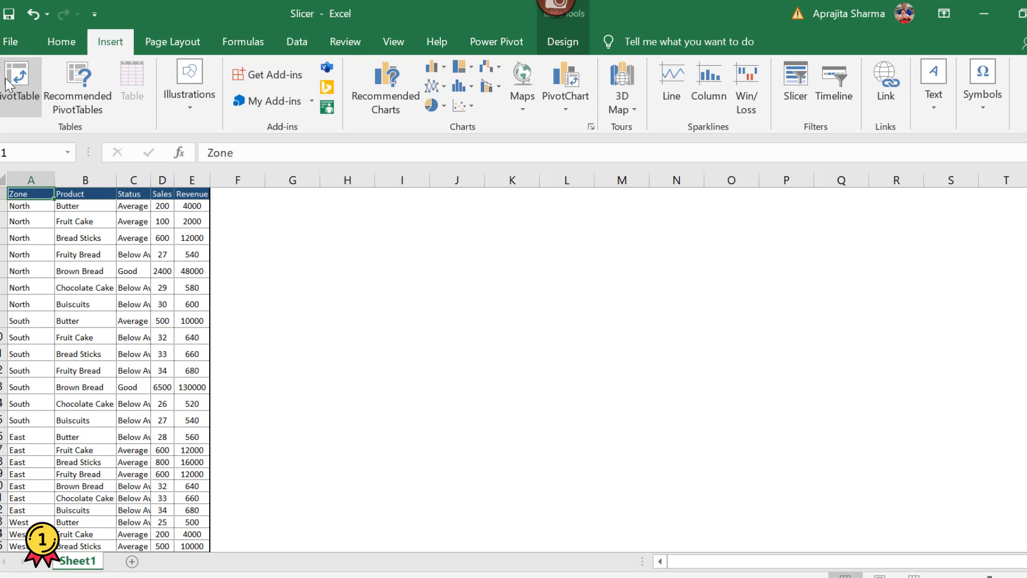
pyautogui.press('v')
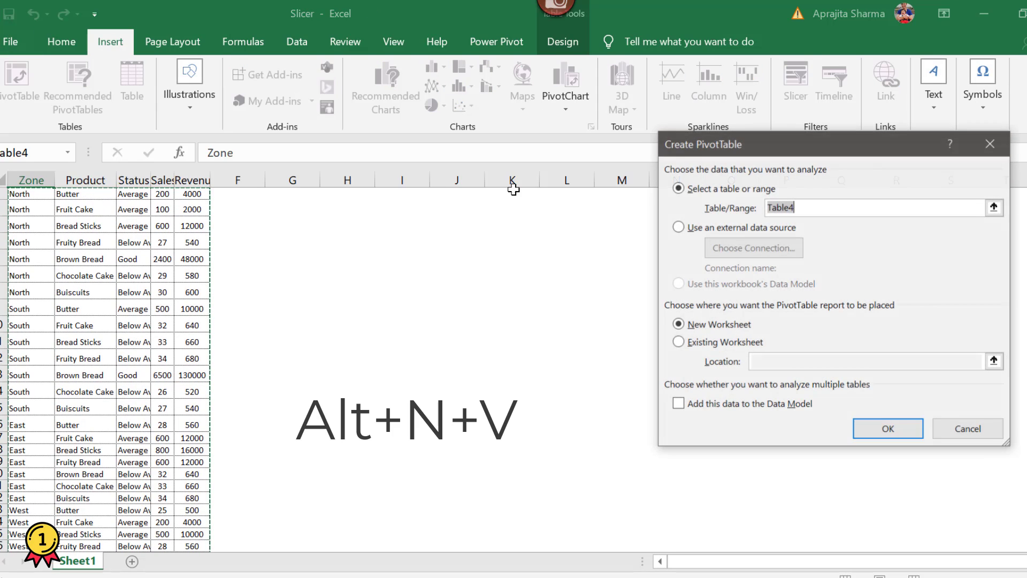
pyautogui.click(734, 342)
pyautogui.scroll(1, 178, 244)
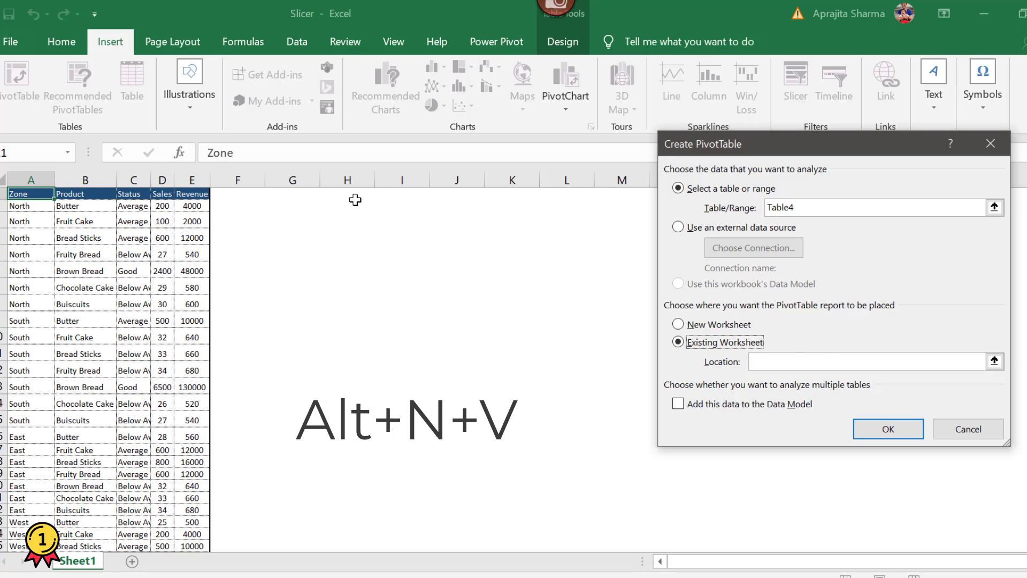
pyautogui.moveTo(348, 198); pyautogui.dragTo(457, 255)
pyautogui.click(892, 432)
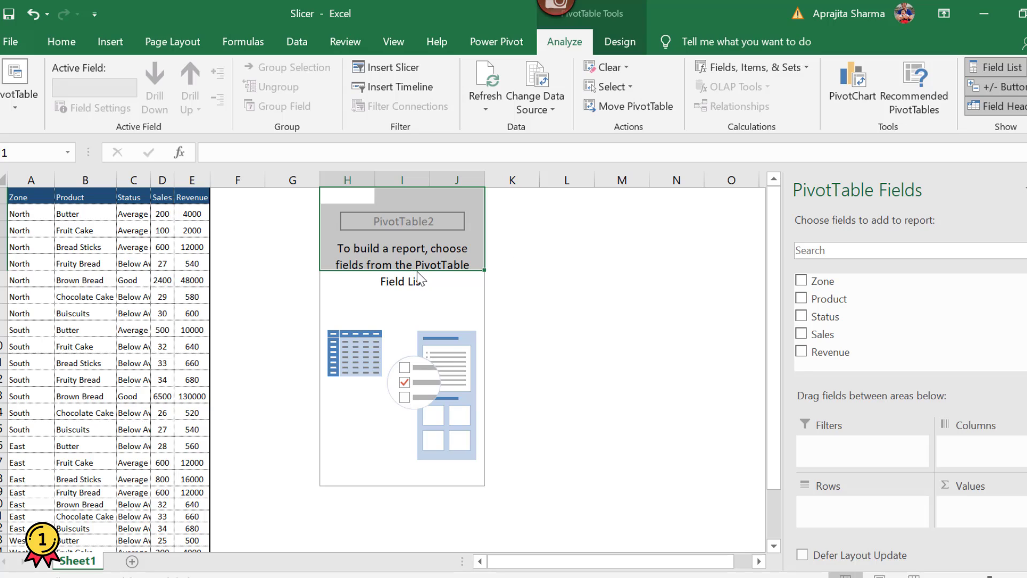
# Build the PivotTable with Zone and Product as row fields and Sales as the summed value
pyautogui.moveTo(829, 279); pyautogui.dragTo(839, 522)
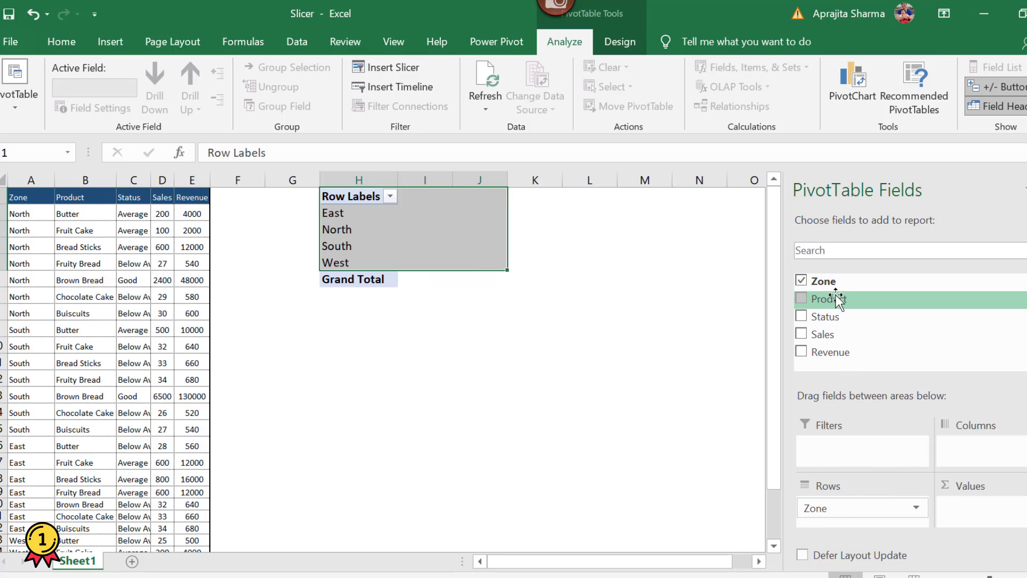
pyautogui.moveTo(836, 298); pyautogui.dragTo(812, 516)
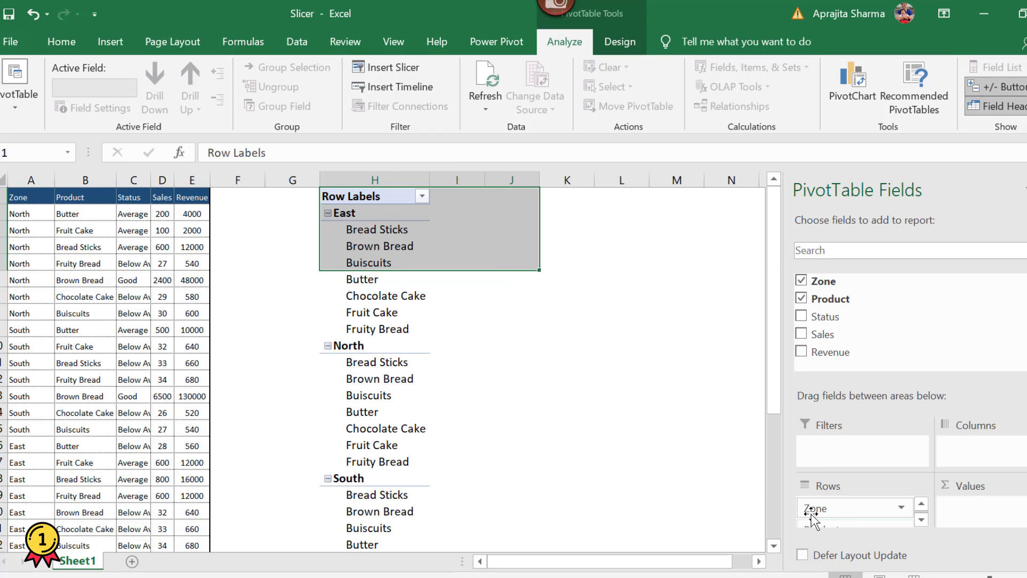
pyautogui.moveTo(824, 334); pyautogui.dragTo(984, 505)
pyautogui.click(468, 298)
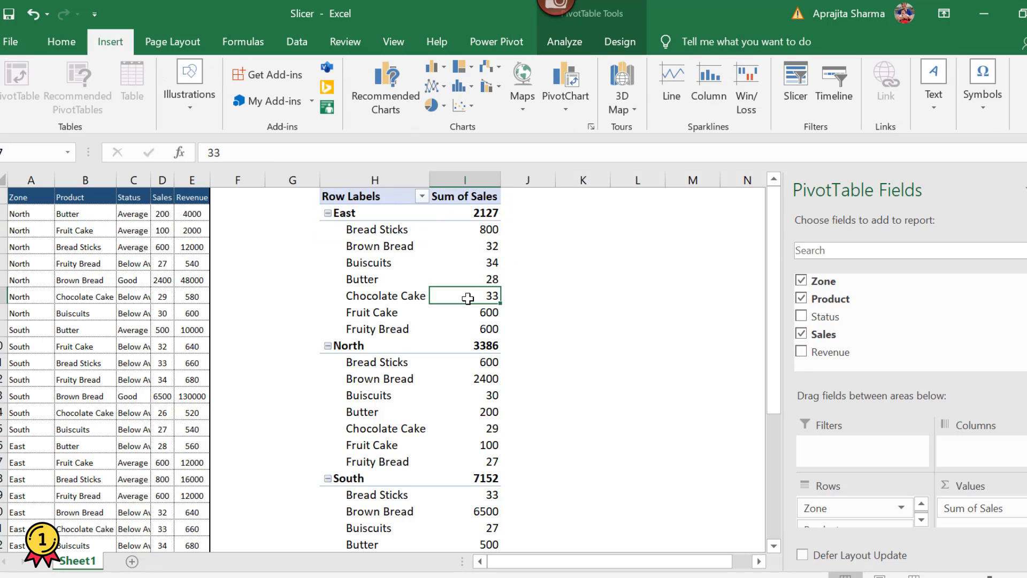
pyautogui.moveTo(468, 298)
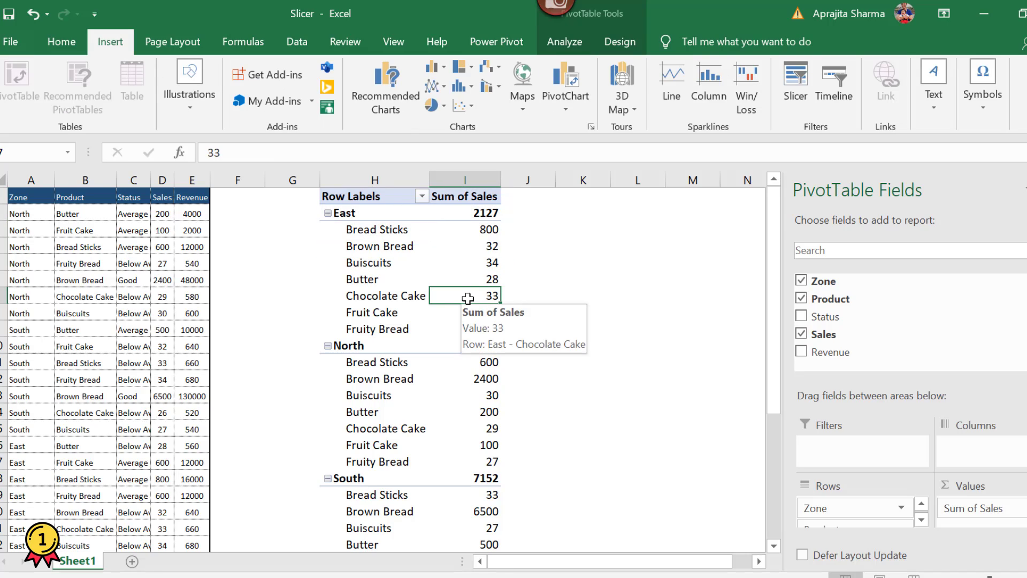
# Enable the Classic PivotTable layout in the PivotTable's display options
pyautogui.click(564, 42)
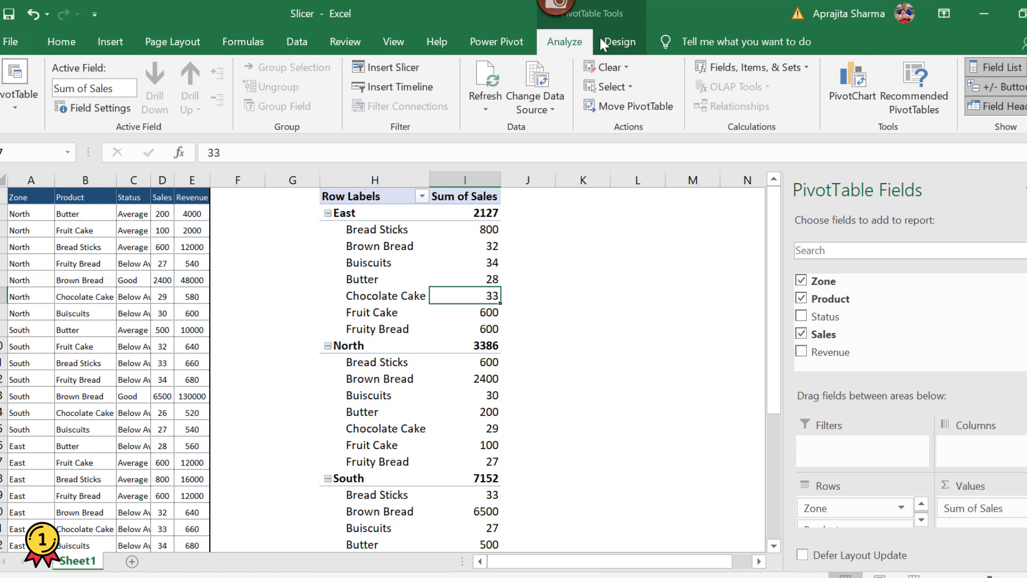
pyautogui.click(604, 43)
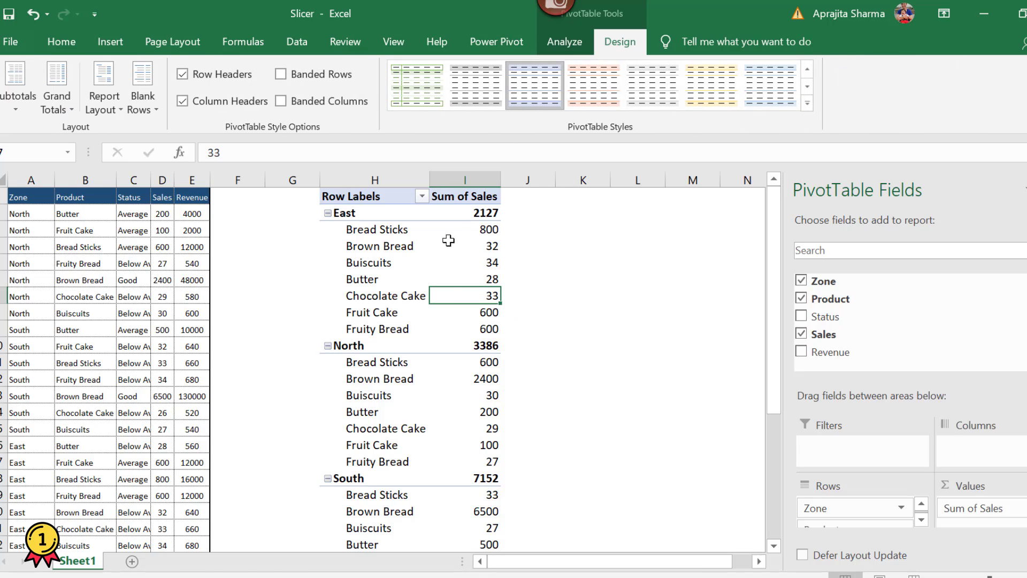
pyautogui.click(417, 263)
pyautogui.rightClick(468, 263)
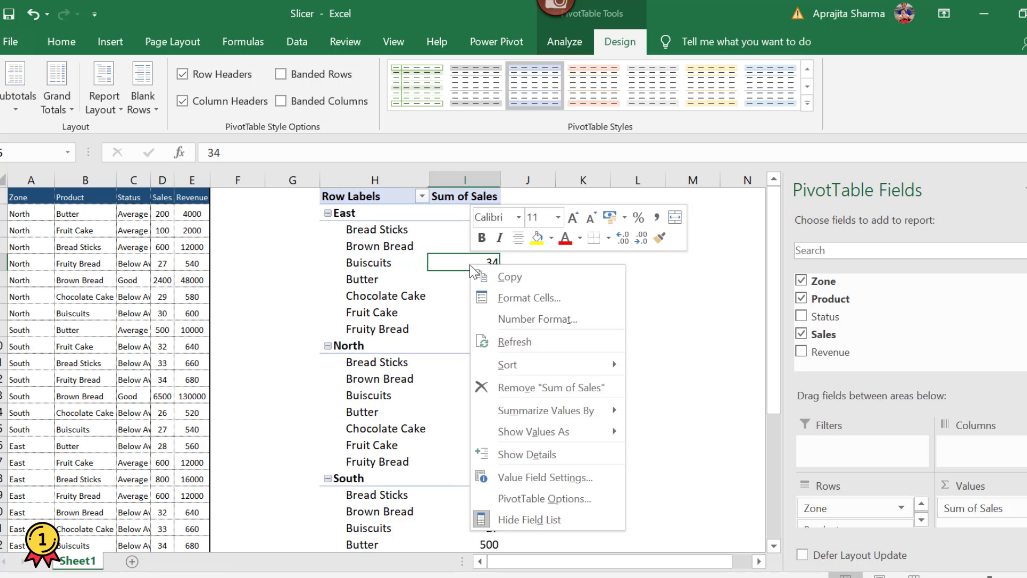
pyautogui.click(546, 499)
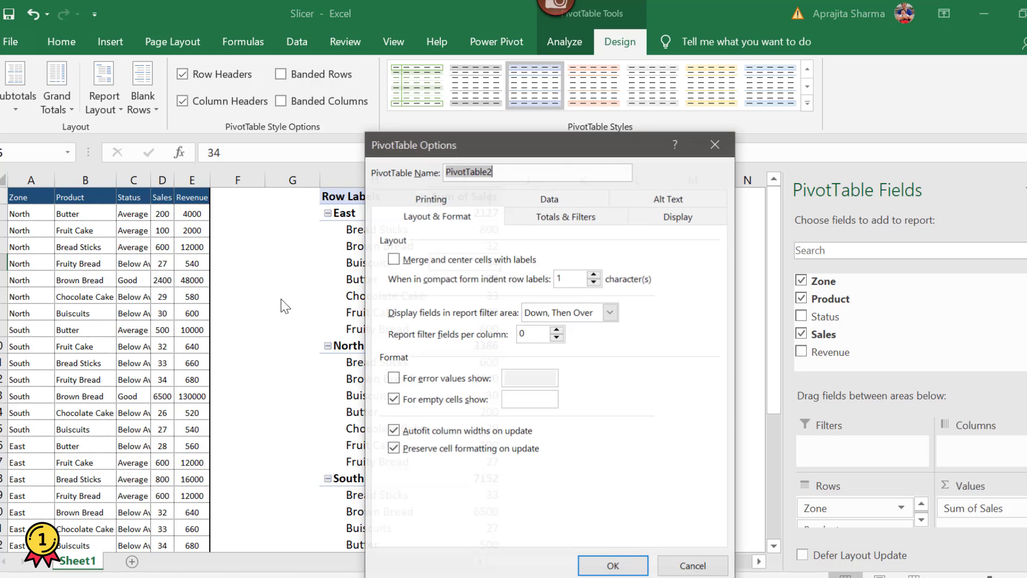
pyautogui.click(678, 217)
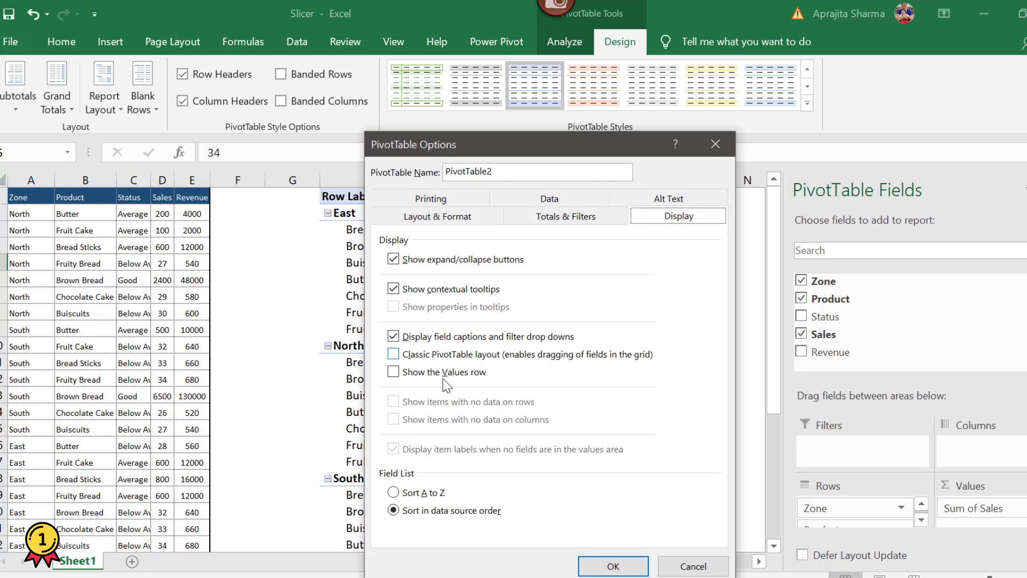
pyautogui.click(450, 355)
pyautogui.click(609, 565)
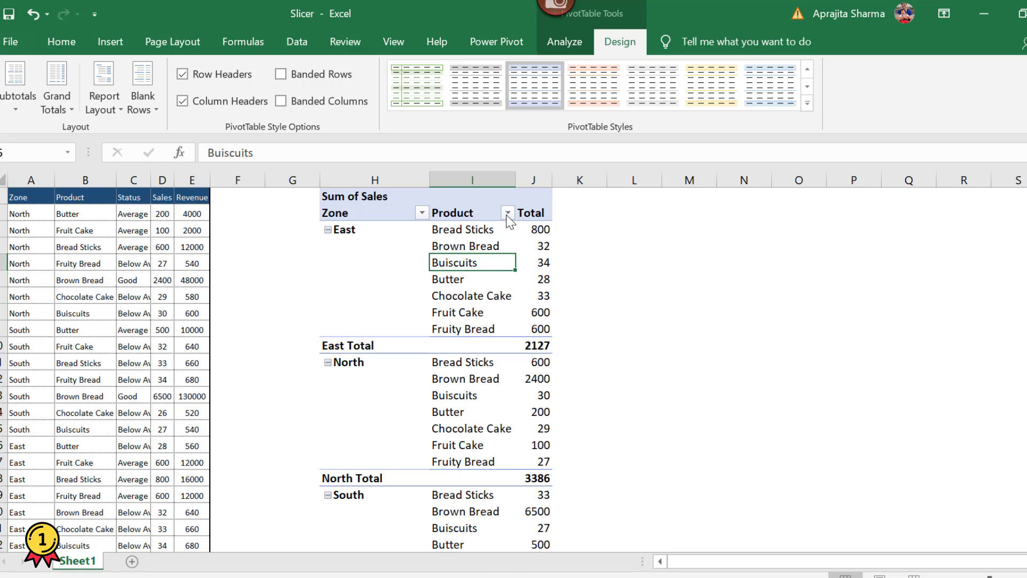
# Filter the PivotTable's Product field to show only Butter and Chocolate Cake
pyautogui.click(507, 213)
pyautogui.click(330, 383)
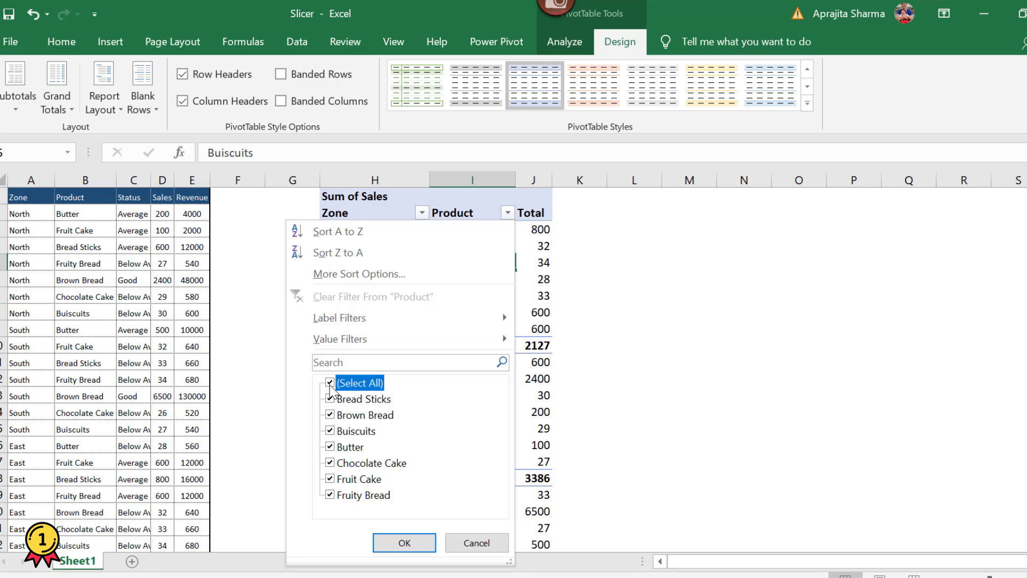
pyautogui.click(329, 447)
pyautogui.click(332, 464)
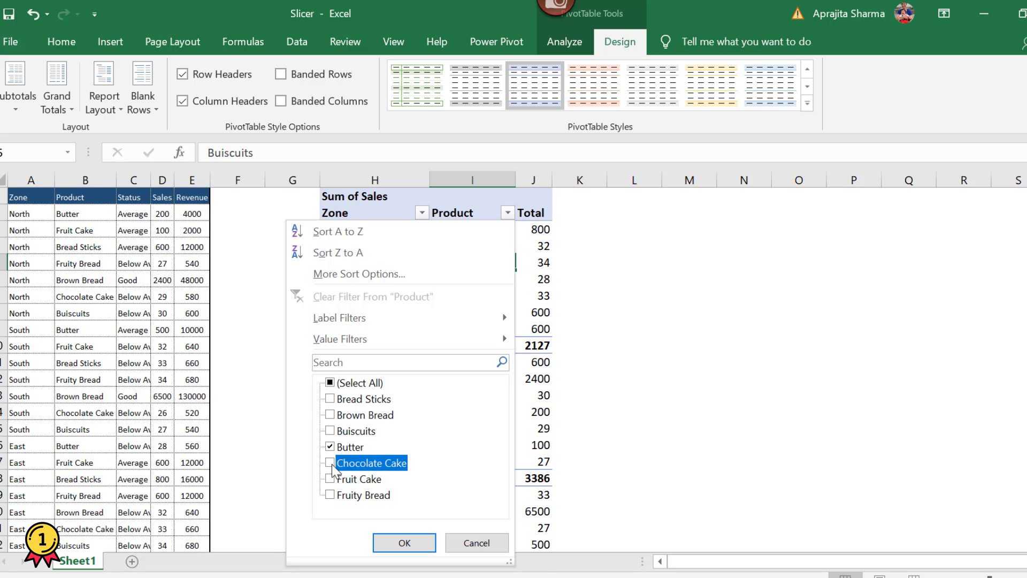
pyautogui.click(422, 543)
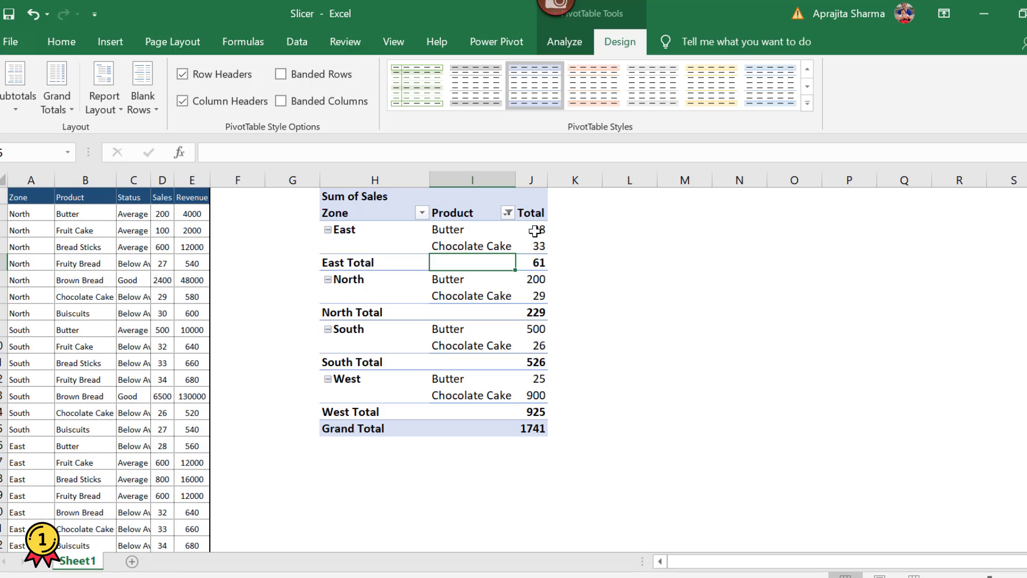
# Reset the PivotTable's Product filter so that all products are selected
pyautogui.click(508, 213)
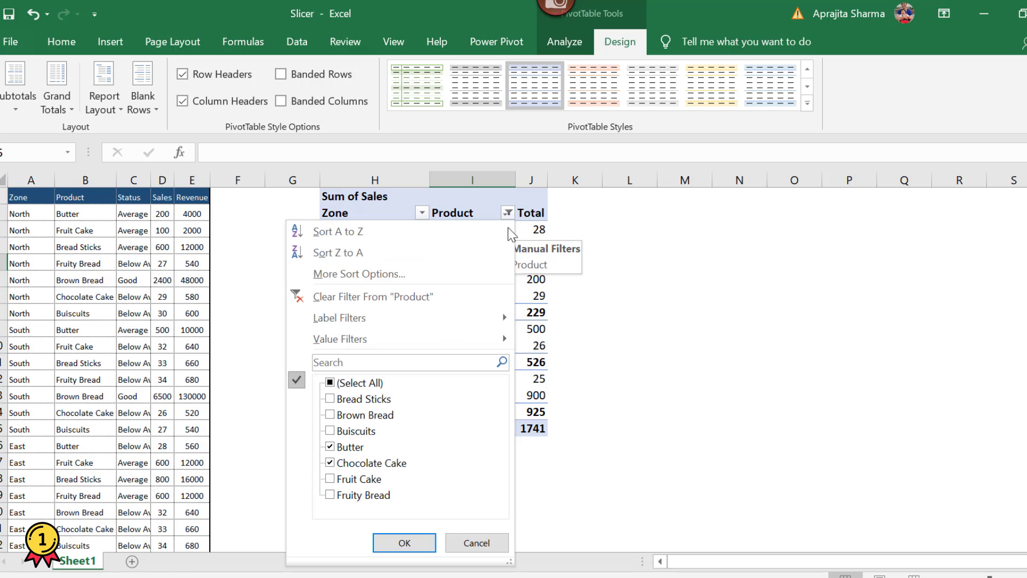
pyautogui.click(330, 383)
pyautogui.click(428, 543)
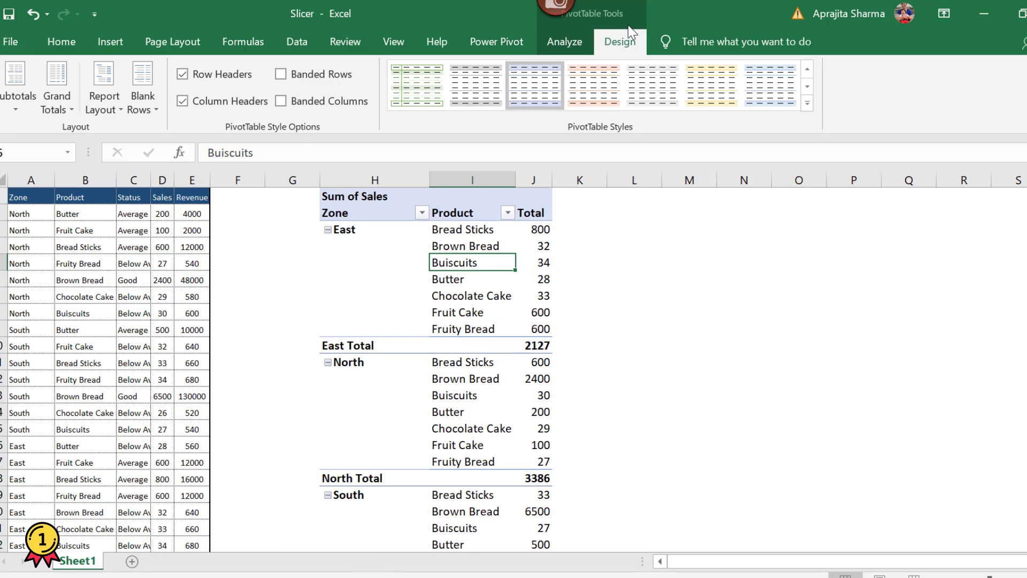
# Insert a slicer for the Product field of the PivotTable
pyautogui.click(98, 38)
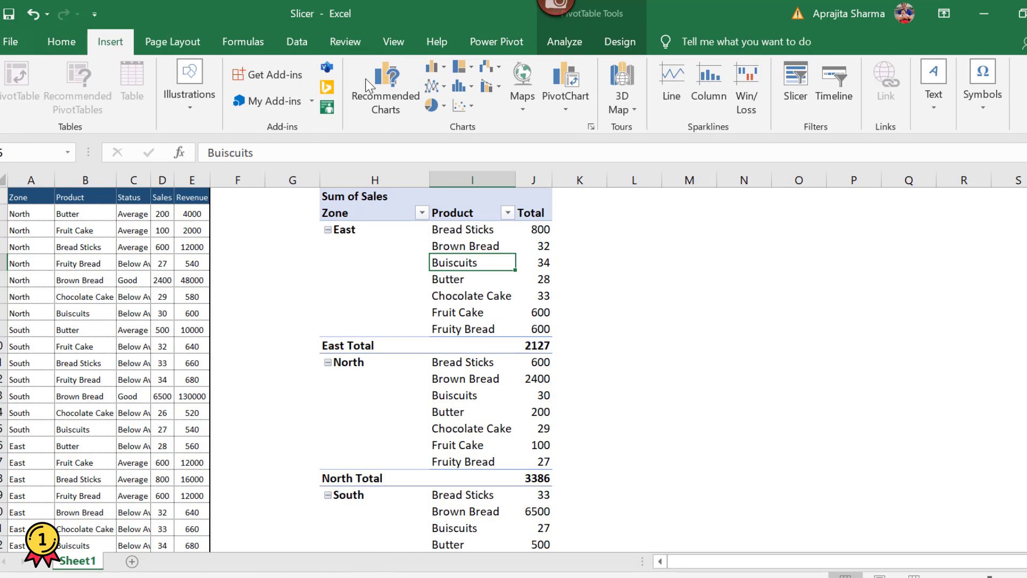
pyautogui.click(796, 83)
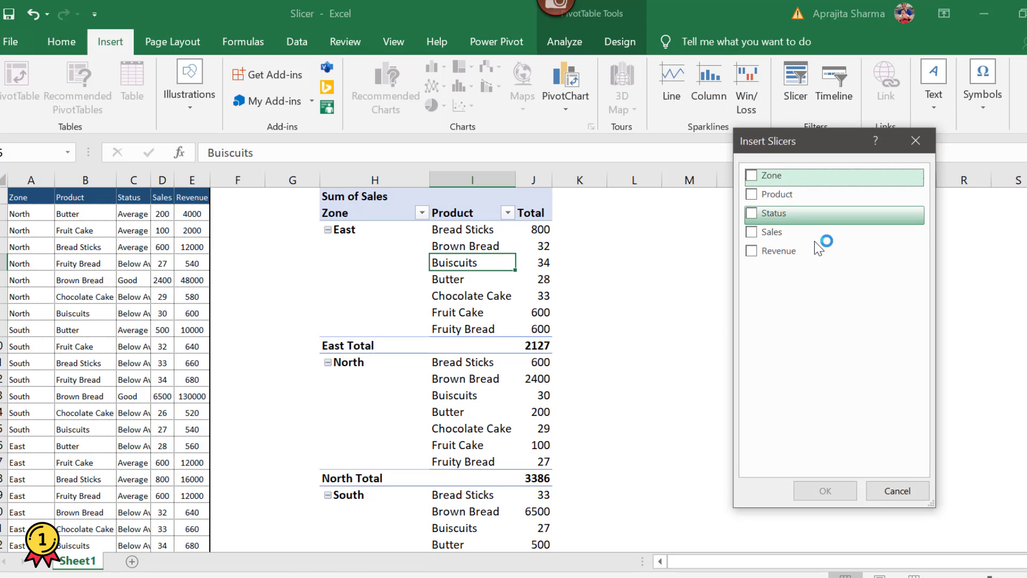
pyautogui.click(776, 194)
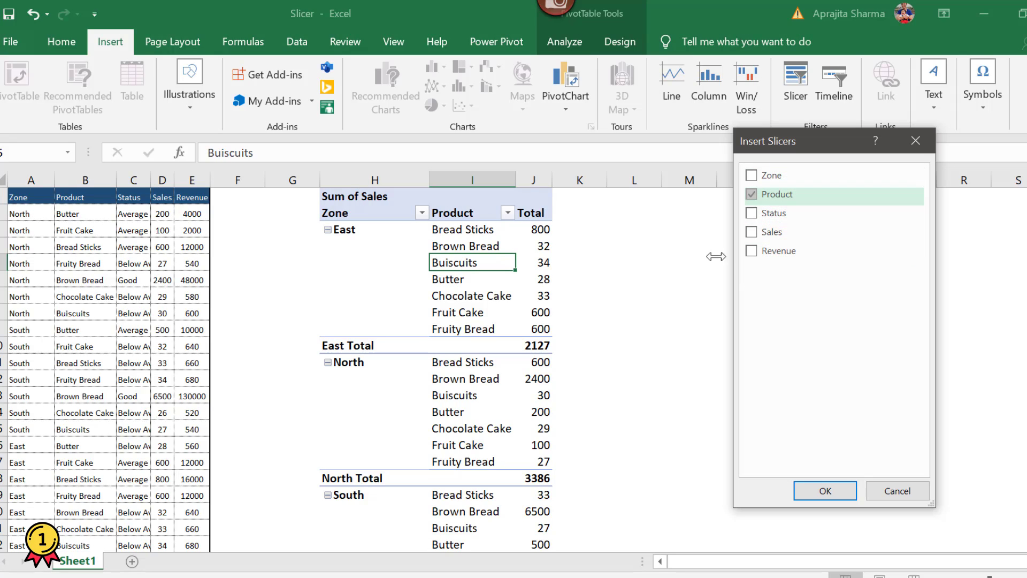
pyautogui.click(834, 494)
# Move the Product slicer beside the PivotTable over columns L to O and resize it to about 6.46 cm high by 5.89 cm wide
pyautogui.moveTo(559, 264); pyautogui.dragTo(714, 200)
pyautogui.moveTo(785, 423); pyautogui.dragTo(794, 396)
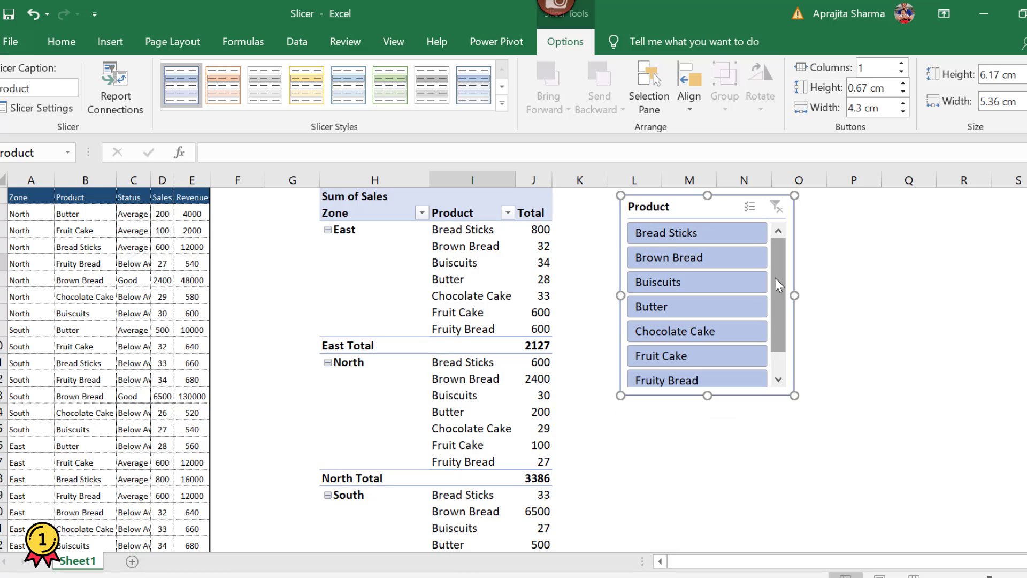
pyautogui.scroll(-1, 773, 321)
pyautogui.scroll(1, 772, 331)
pyautogui.scroll(-1, 774, 326)
pyautogui.scroll(1, 776, 332)
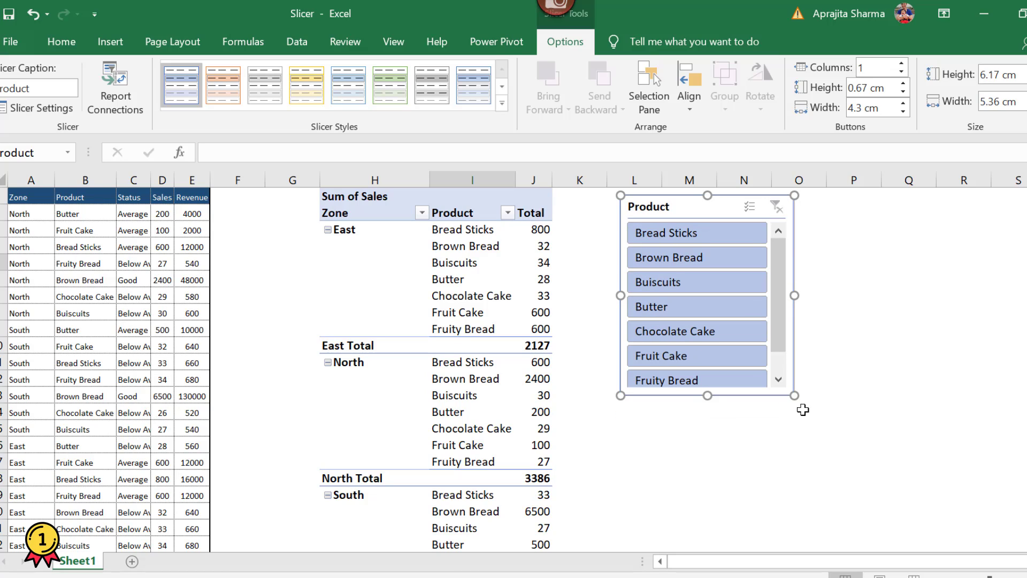
pyautogui.moveTo(795, 395)
pyautogui.mouseDown()
pyautogui.moveTo(807, 421)
pyautogui.moveTo(812, 405)
pyautogui.mouseUp()
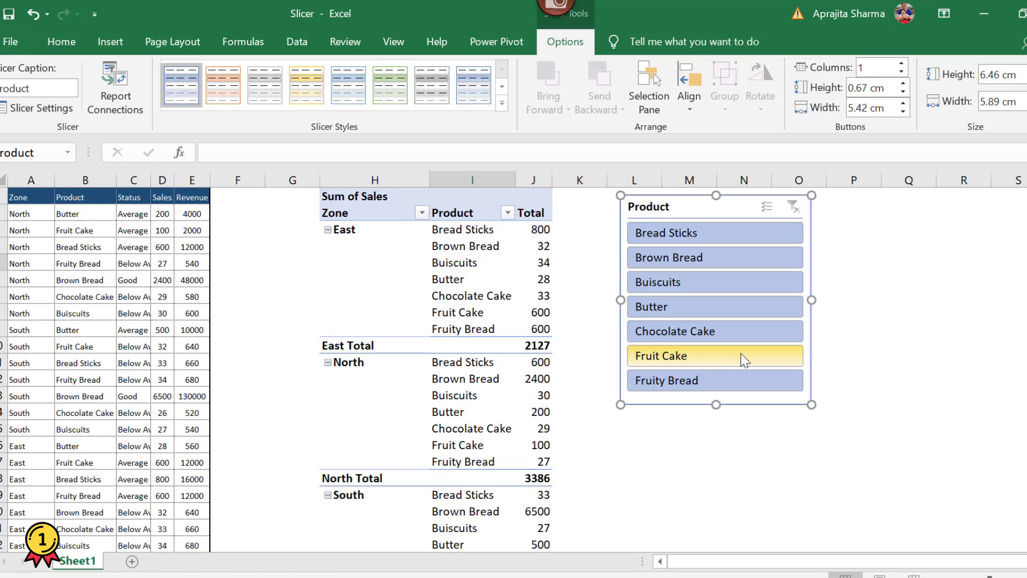
# Try Chocolate Cake and Brown Bread singly in the Product slicer, ending with Butter and Chocolate Cake selected together
pyautogui.click(729, 332)
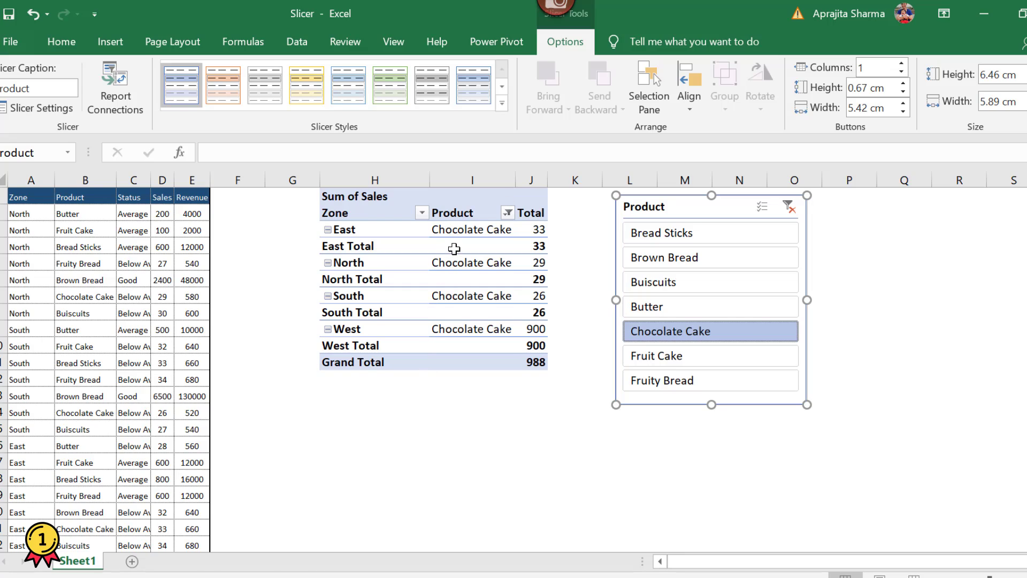
pyautogui.click(647, 261)
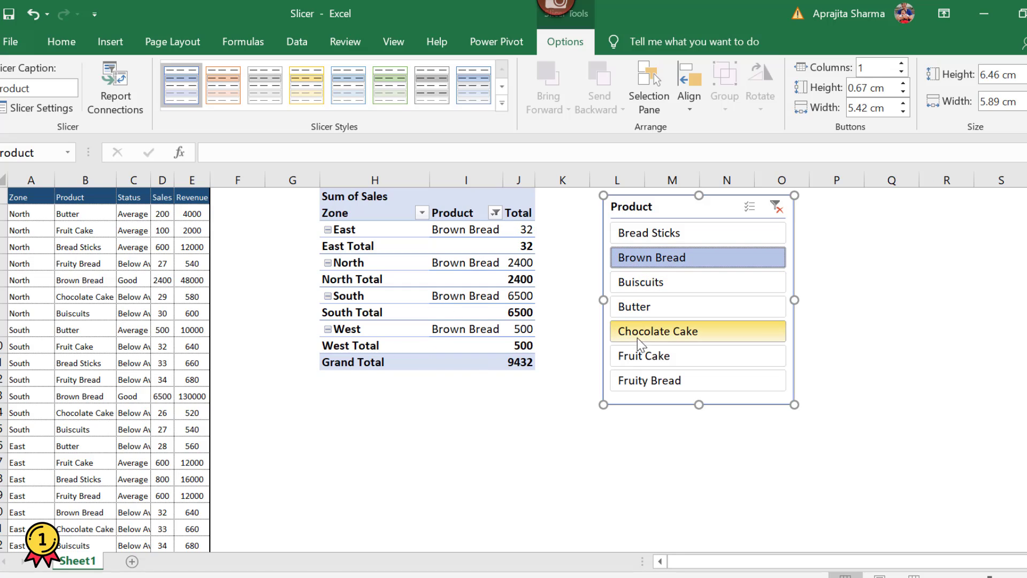
pyautogui.click(640, 306)
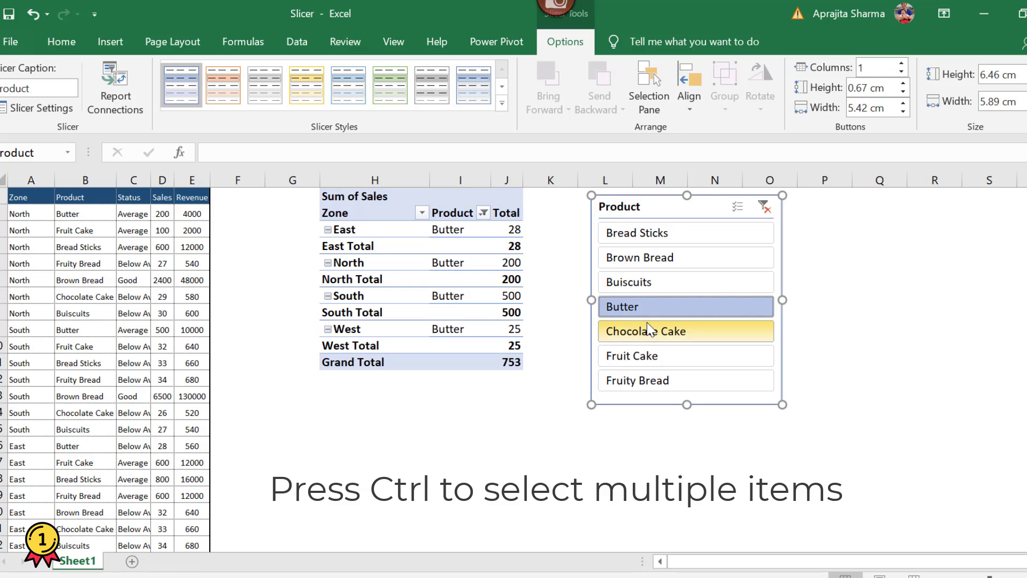
pyautogui.keyDown('ctrl'); pyautogui.click(606, 333); pyautogui.keyUp('ctrl')
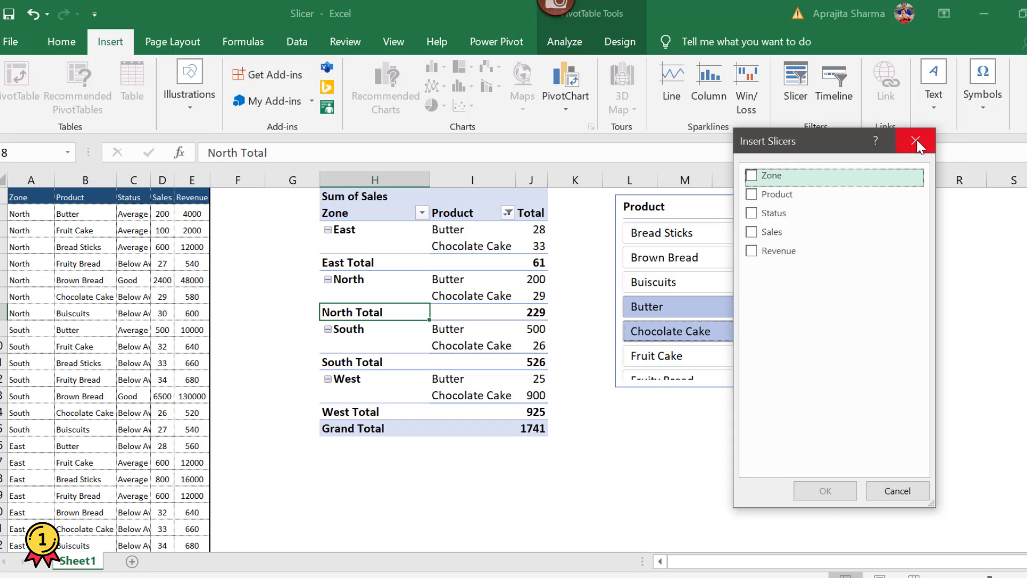
pyautogui.click(912, 138)
pyautogui.click(722, 424)
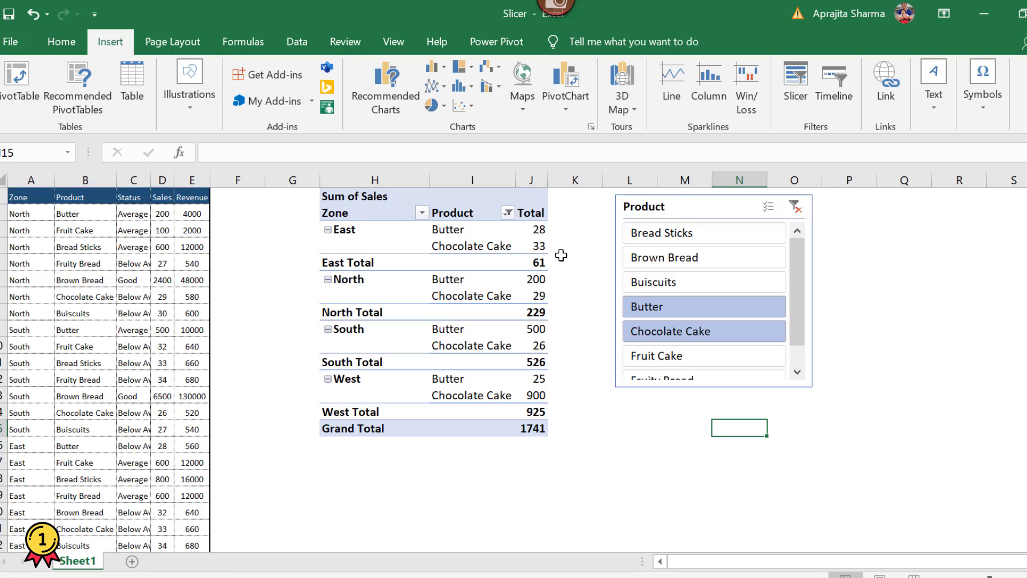
pyautogui.click(420, 220)
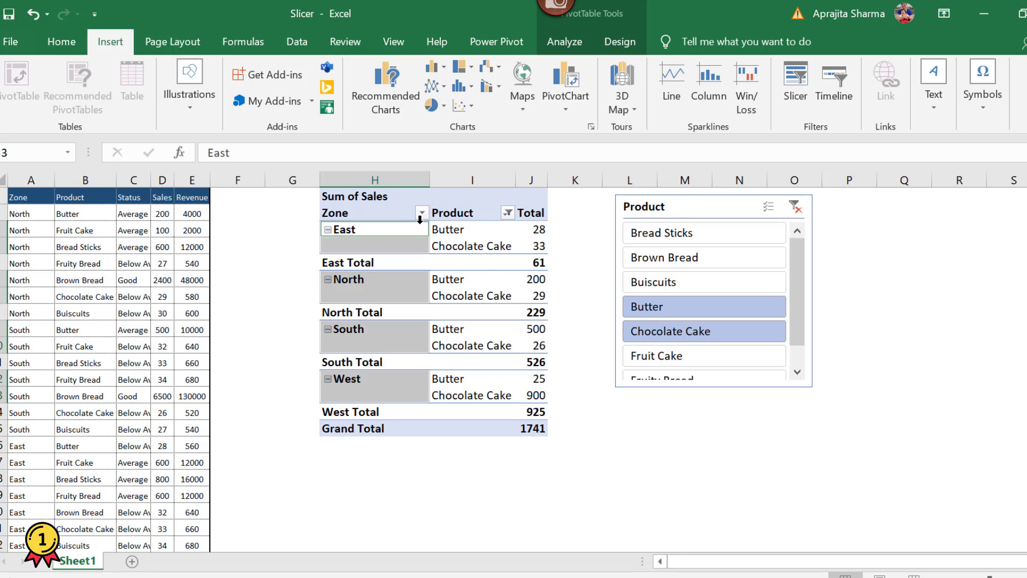
# Insert a slicer for the Status field of the zone and product PivotTable
pyautogui.click(485, 266)
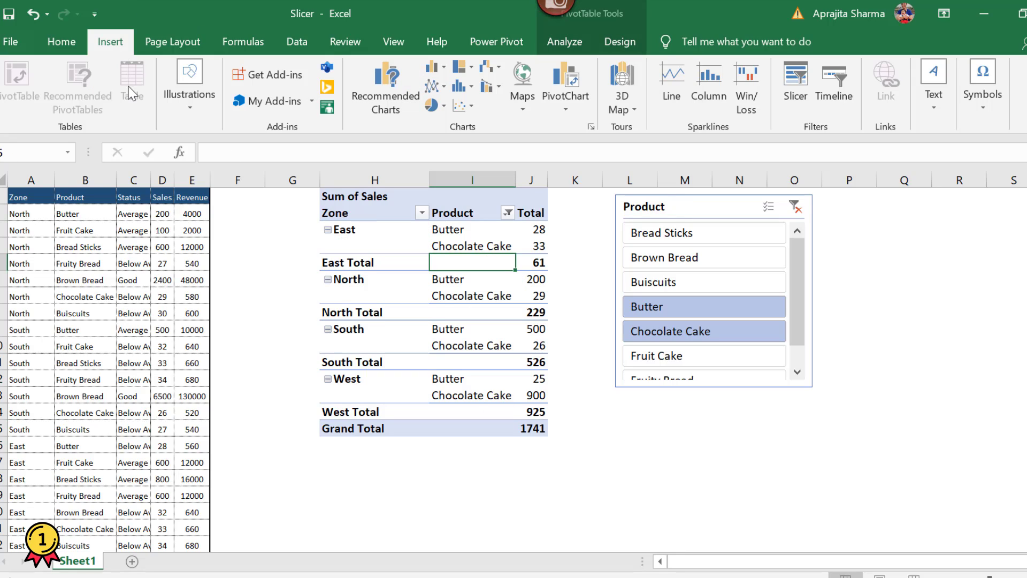
pyautogui.click(795, 80)
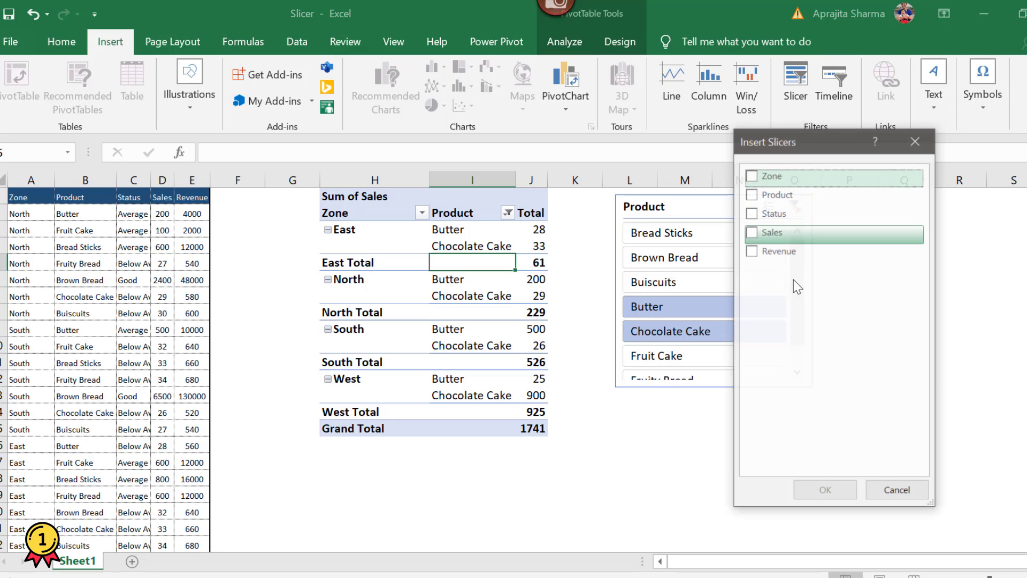
pyautogui.click(755, 214)
pyautogui.click(825, 490)
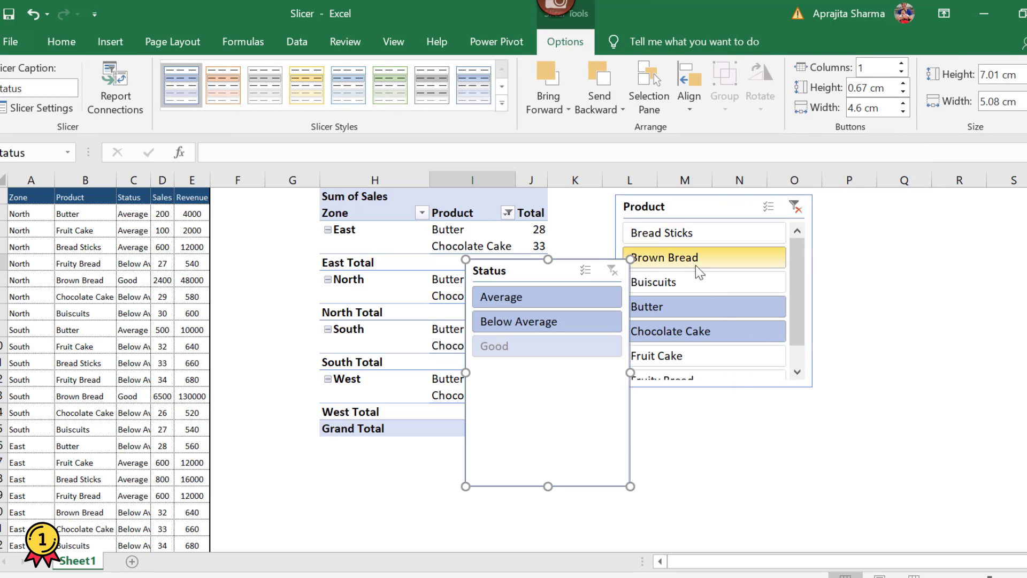
# Move the Status slicer beside the Product slicer and resize it to about 3.3 cm high by 5.59 cm wide
pyautogui.moveTo(562, 258); pyautogui.dragTo(850, 214)
pyautogui.moveTo(576, 279); pyautogui.dragTo(910, 211)
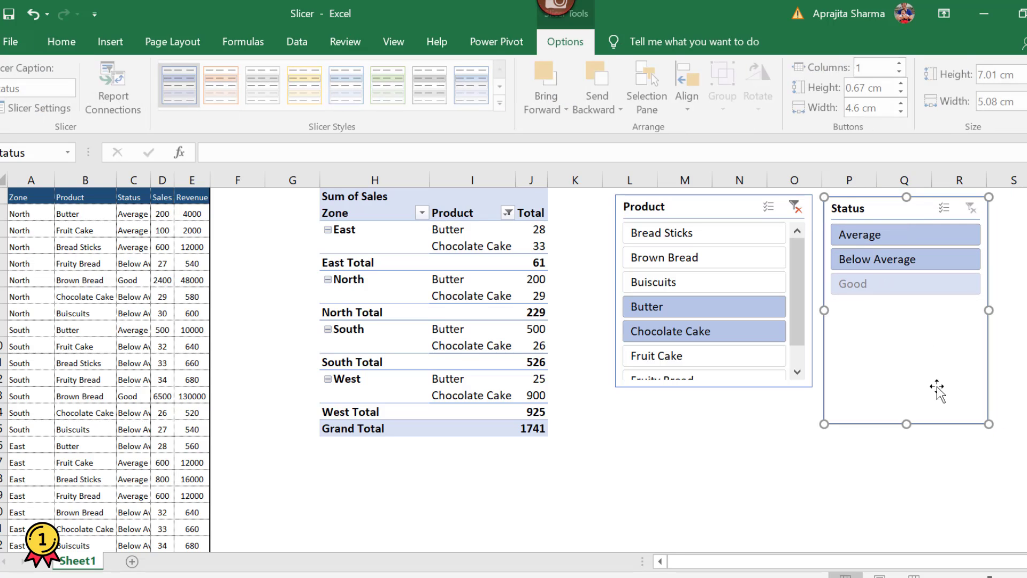
pyautogui.moveTo(989, 423); pyautogui.dragTo(1005, 304)
# Clear the Product slicer's filter and enlarge that slicer to about 6.65 cm high by 6.3 cm wide
pyautogui.click(795, 206)
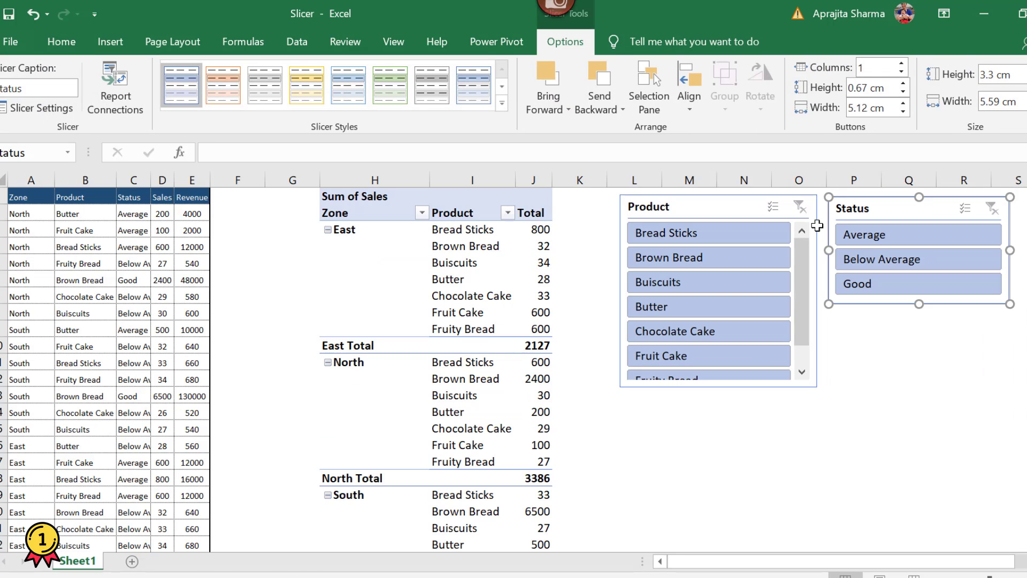
pyautogui.moveTo(811, 374); pyautogui.dragTo(824, 409)
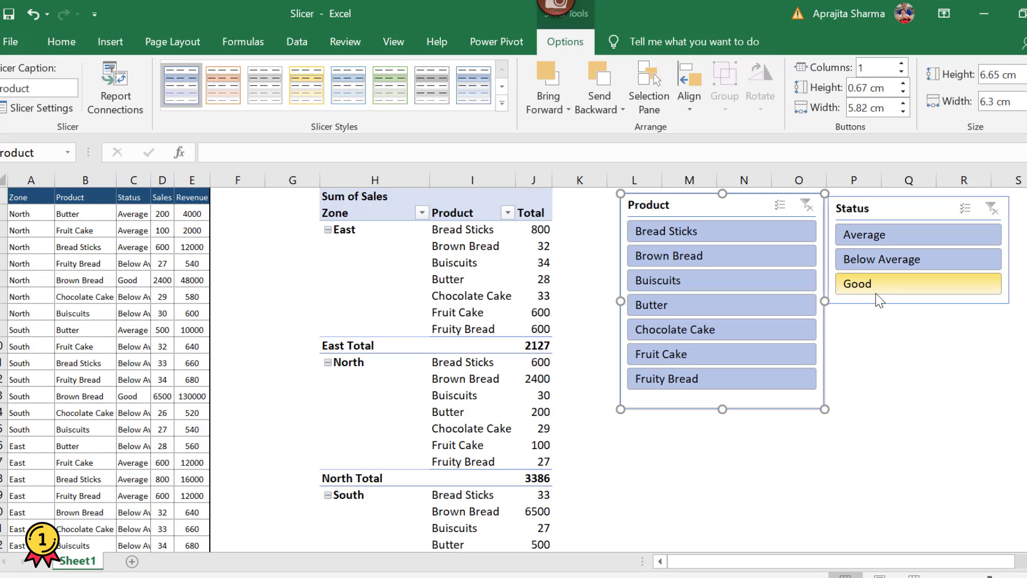
# Filter the PivotTable by the statuses Average, Below Average and Good in turn, ending with the Status filter cleared
pyautogui.click(877, 236)
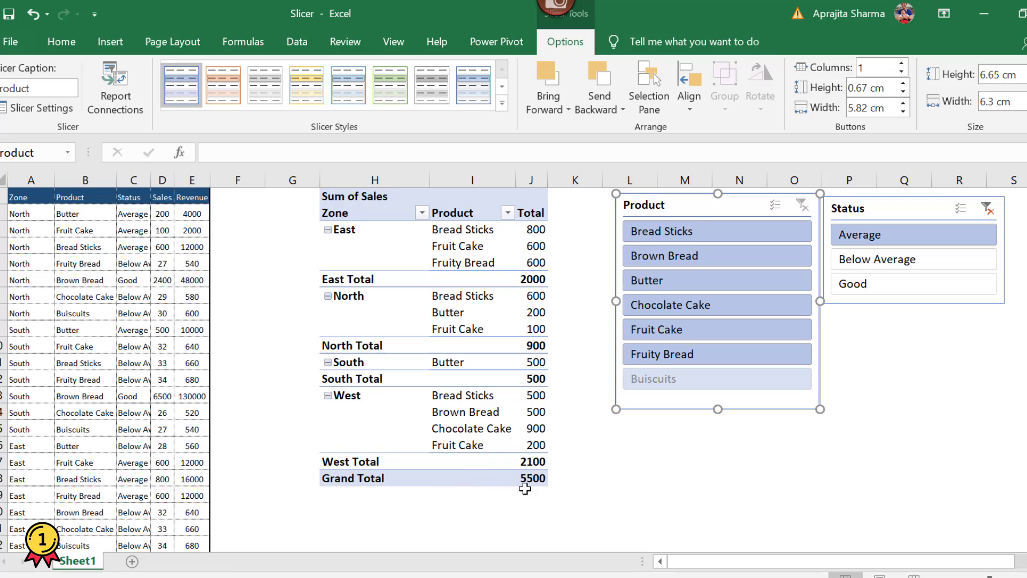
pyautogui.click(911, 262)
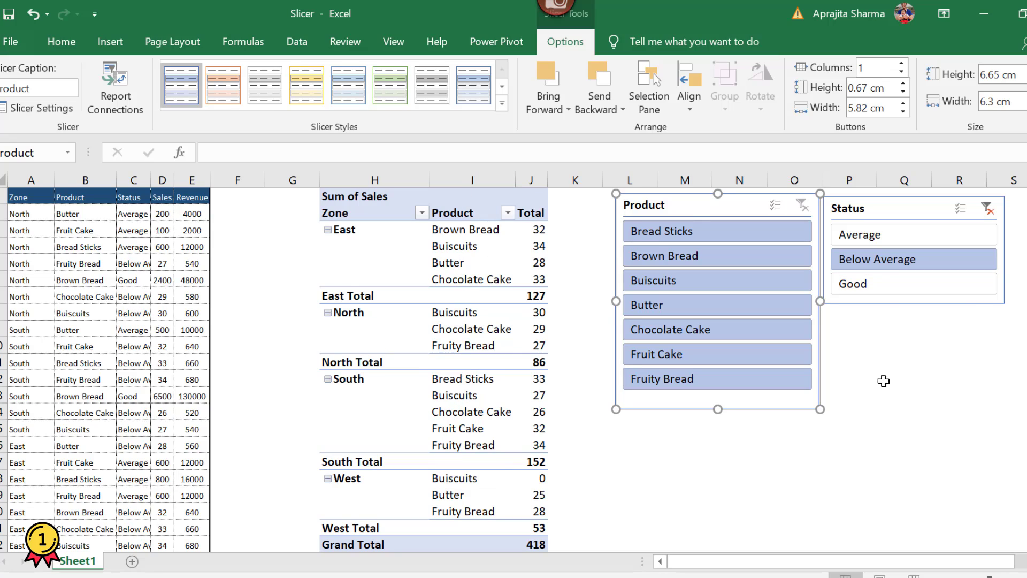
pyautogui.click(879, 288)
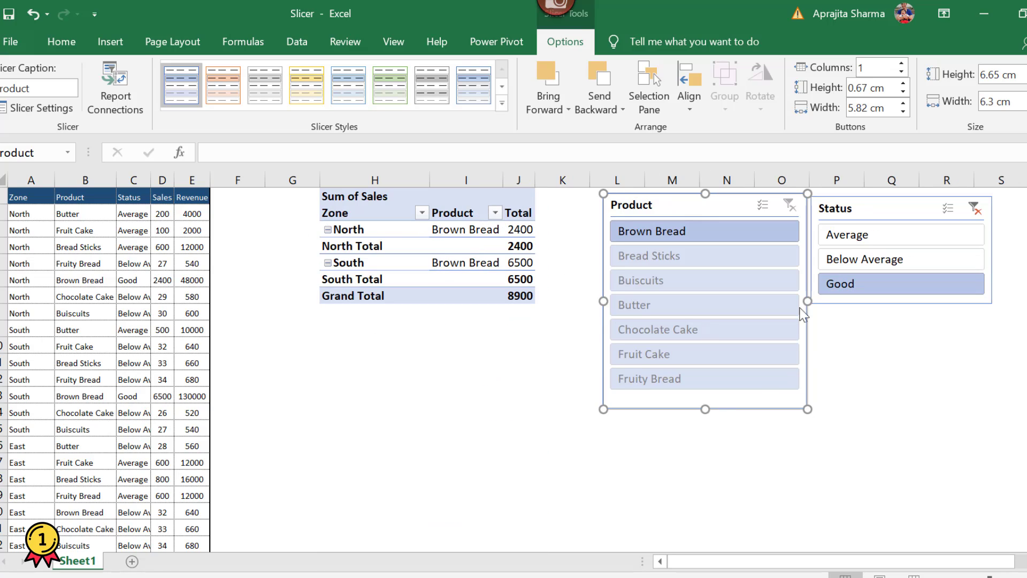
pyautogui.click(976, 209)
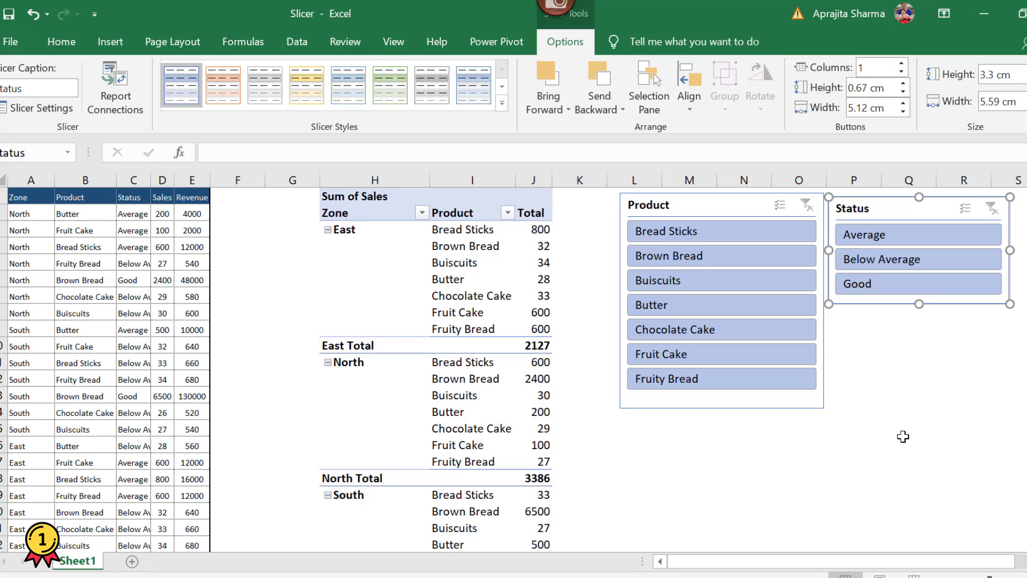
# Try the Average status combined with the Butter product in the two slicers, and clear both filters
pyautogui.click(862, 239)
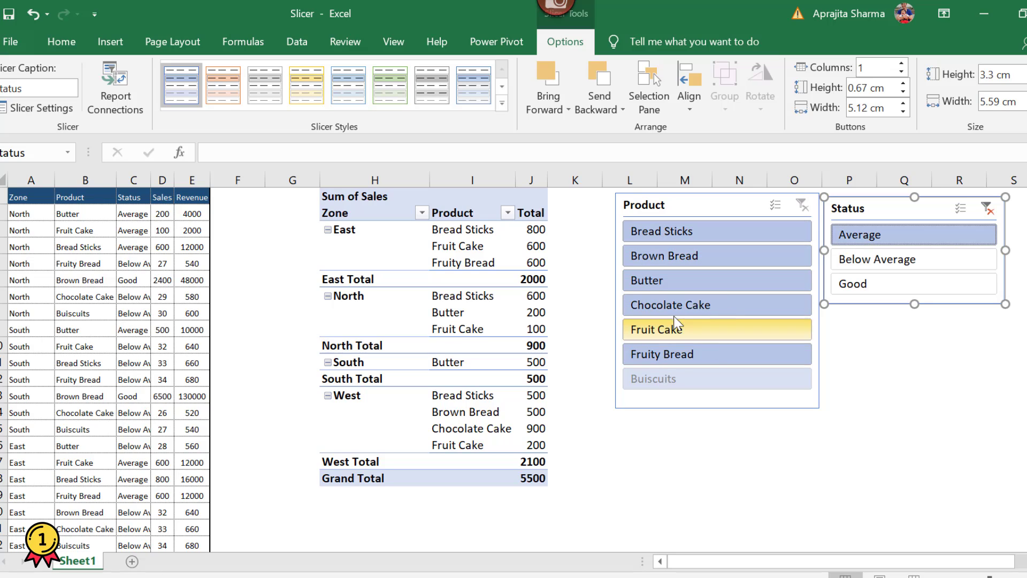
pyautogui.click(663, 278)
pyautogui.press('Left')
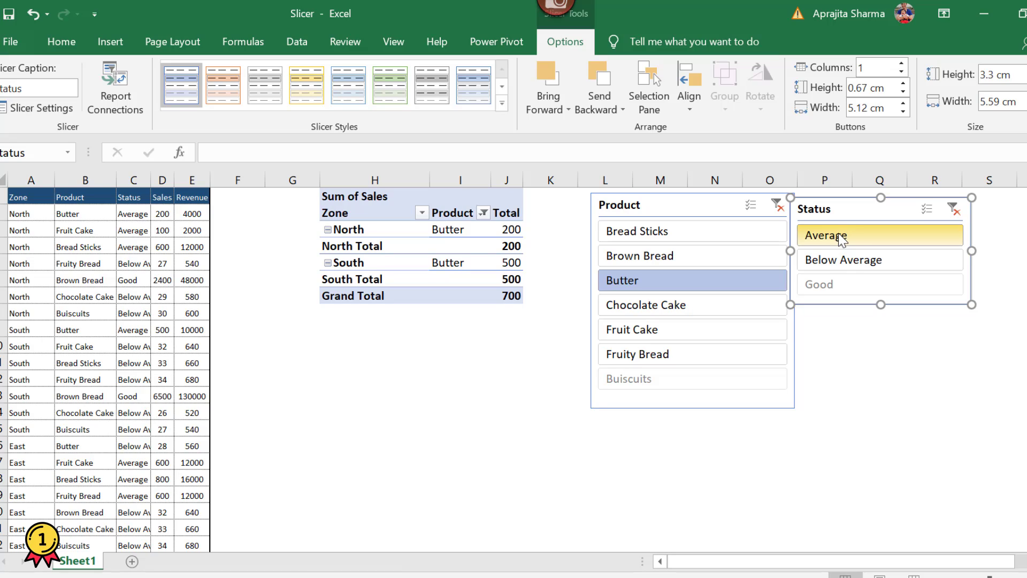
pyautogui.click(777, 209)
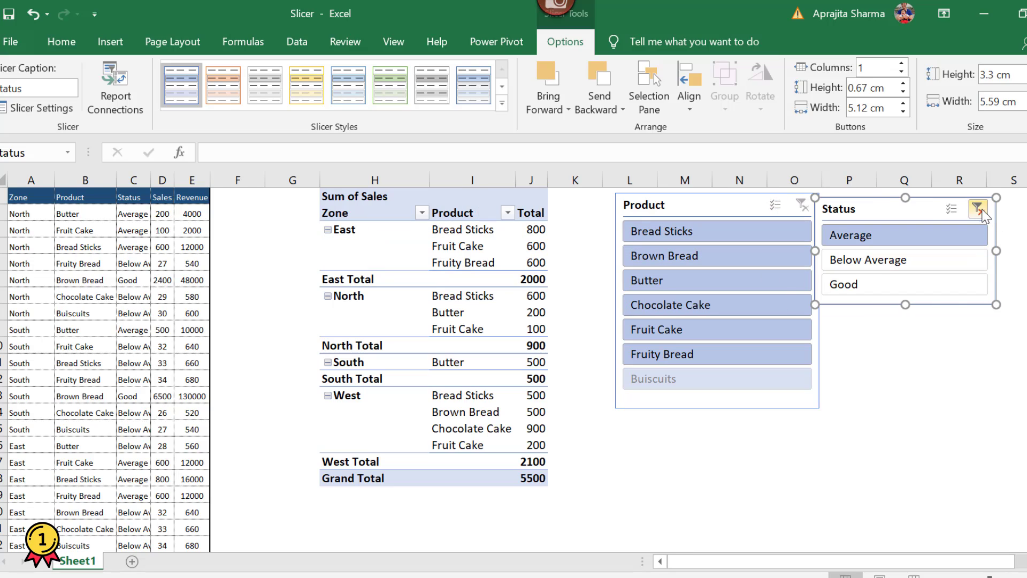
pyautogui.click(978, 208)
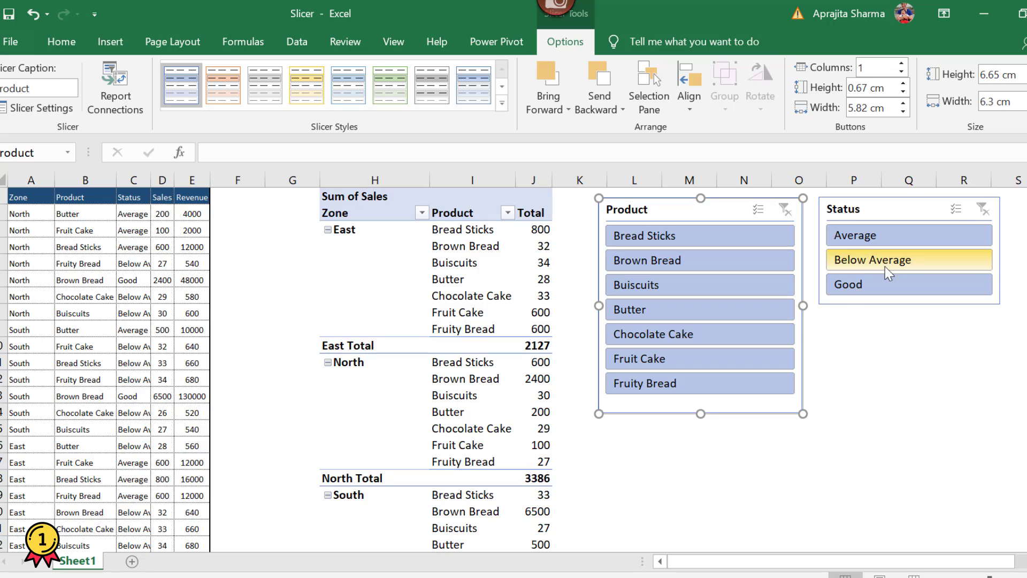
# Filter the PivotTable by Below Average and Good in the Status slicer, ending with only Average selected
pyautogui.click(896, 258)
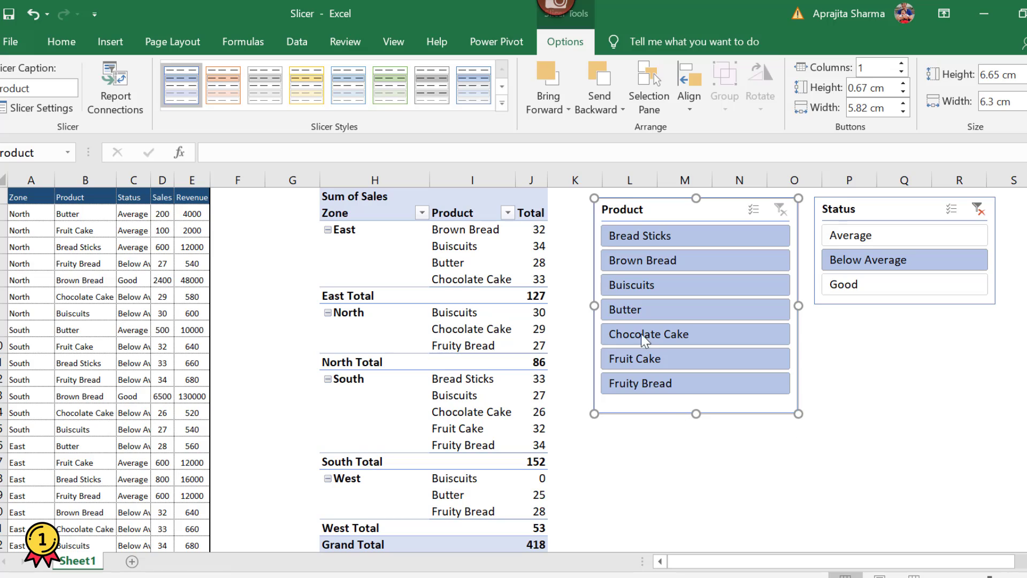
pyautogui.click(842, 287)
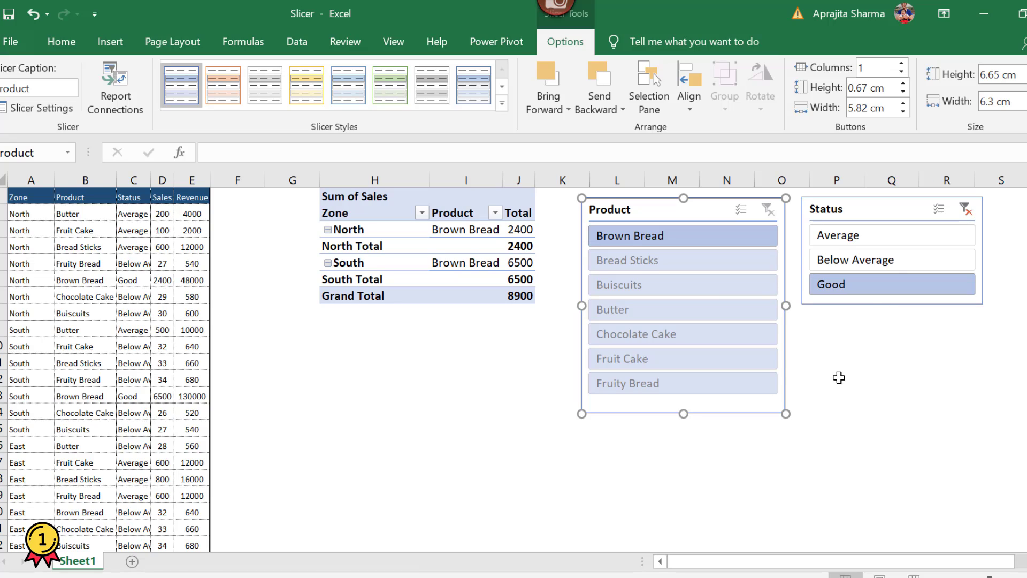
pyautogui.press('Tab')
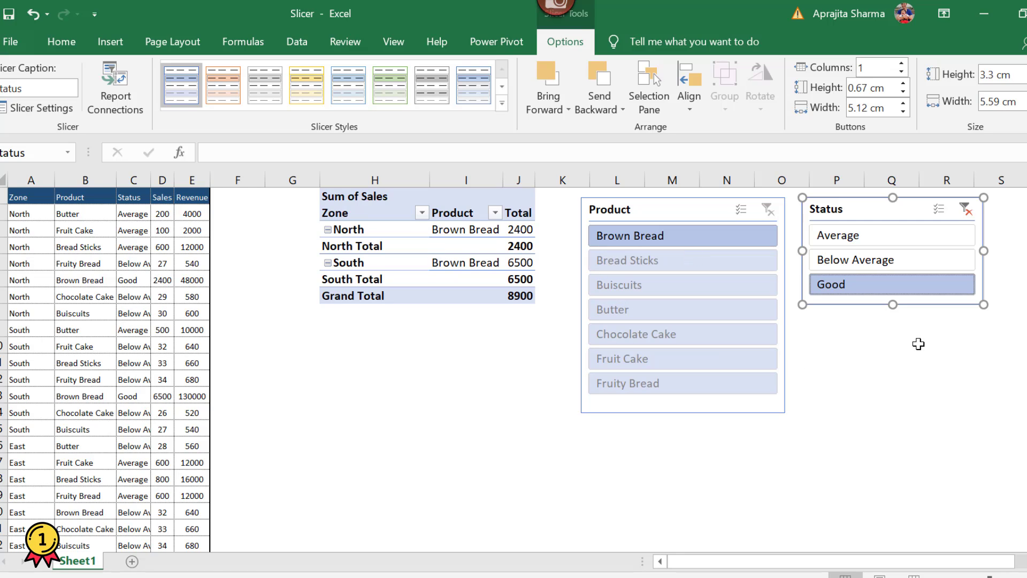
pyautogui.click(864, 241)
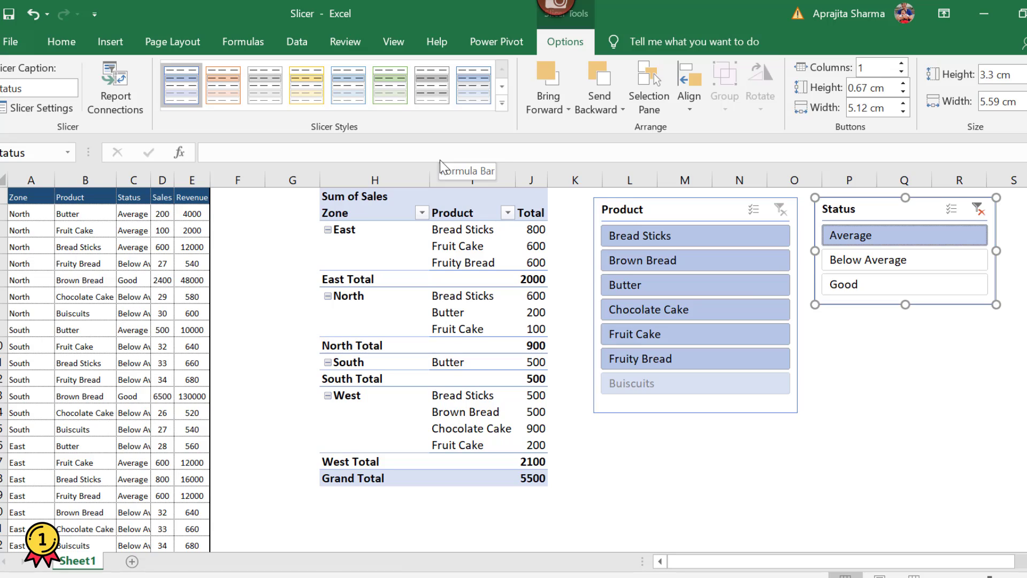
# Remove the Product and Status slicers from the worksheet
pyautogui.rightClick(685, 217)
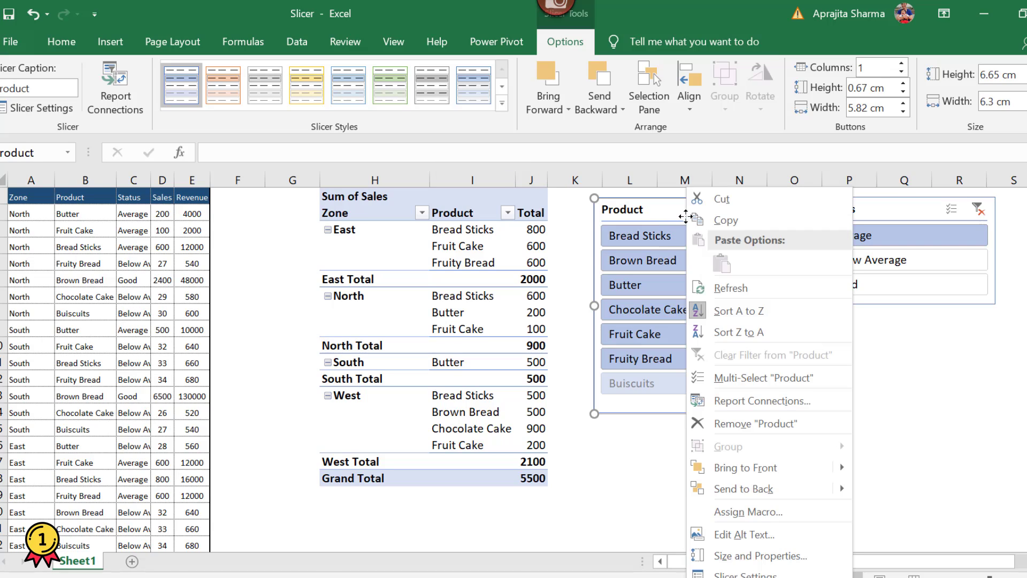
pyautogui.click(749, 424)
pyautogui.rightClick(858, 222)
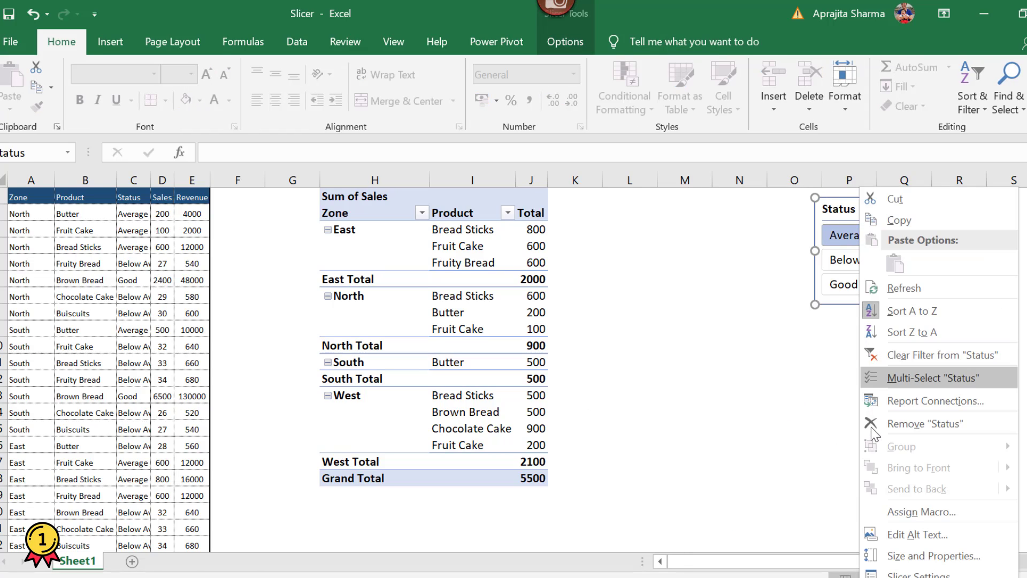
pyautogui.click(902, 425)
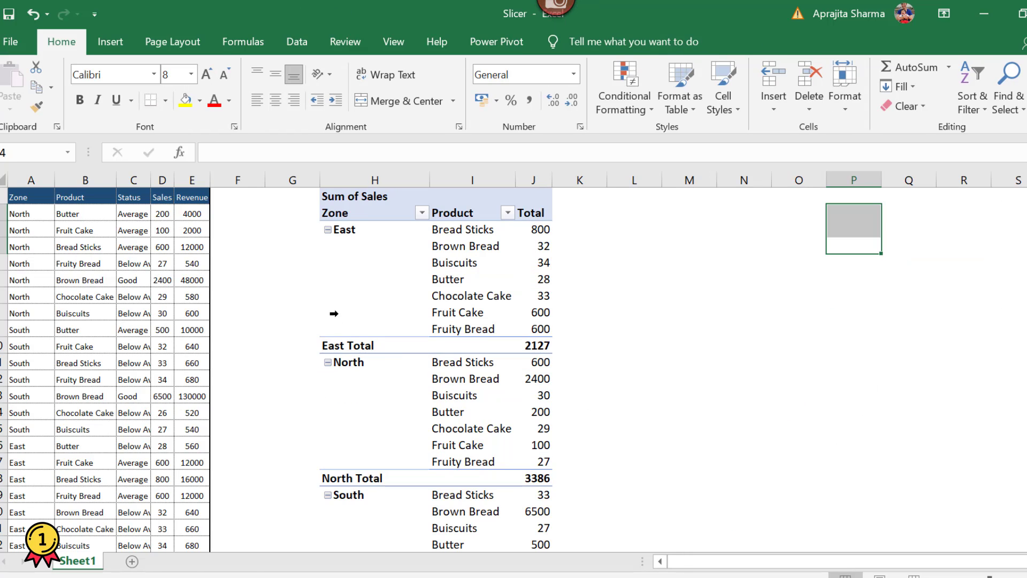
# Create a second PivotTable from Table4 on the existing worksheet at Sheet1!$L$2
pyautogui.click(543, 228)
pyautogui.click(511, 279)
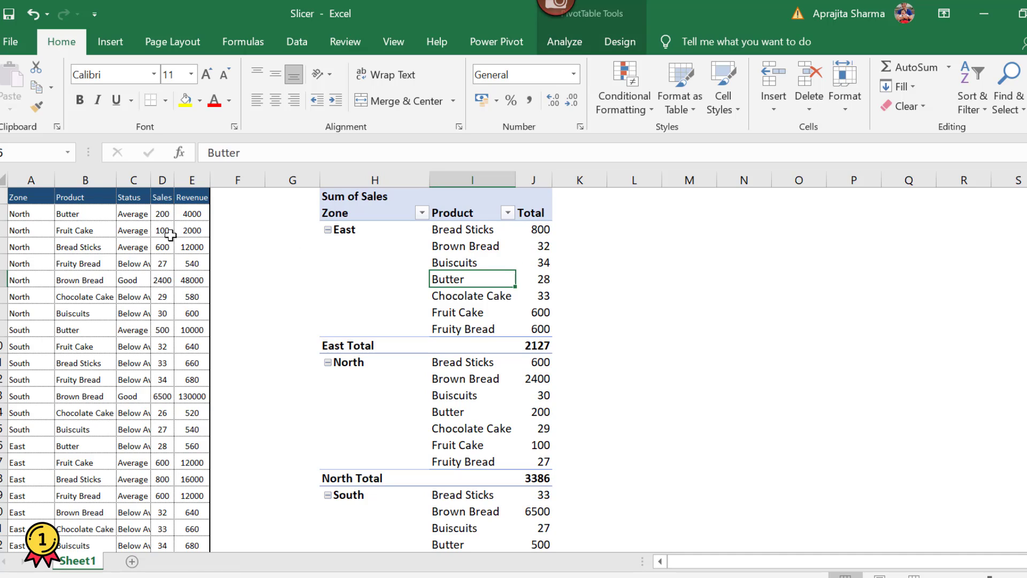
pyautogui.click(23, 192)
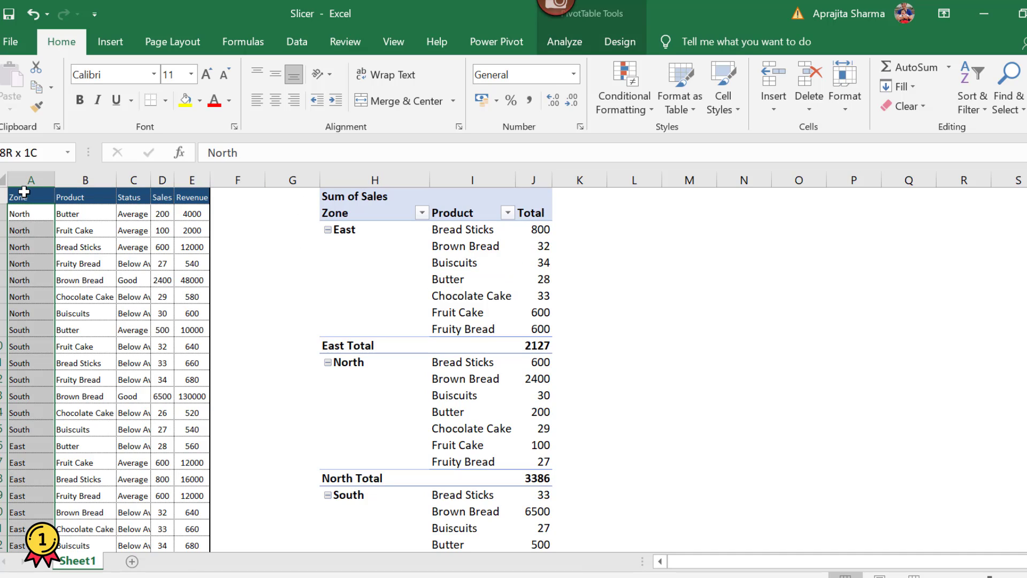
pyautogui.click(22, 196)
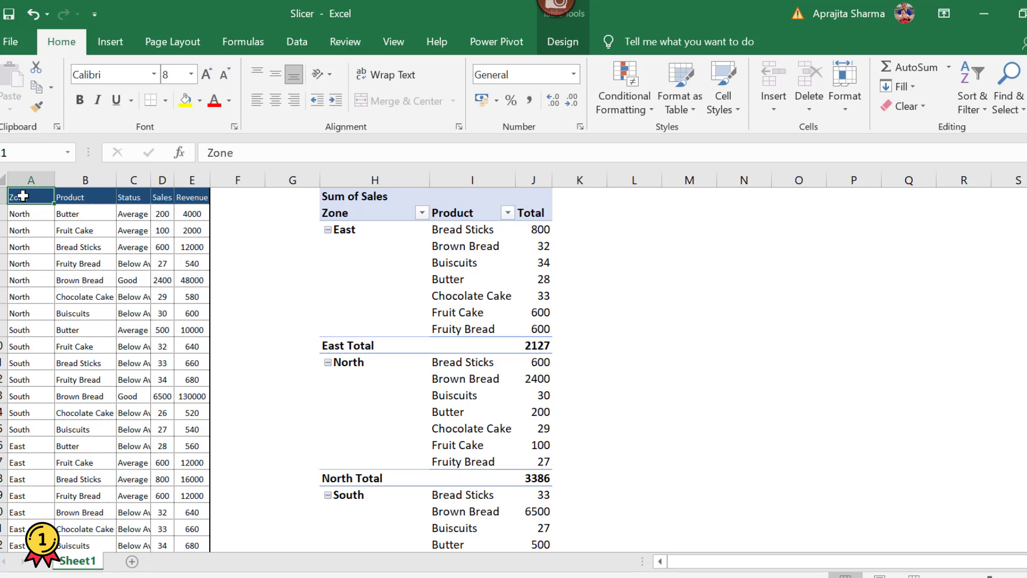
pyautogui.hotkey('alt', 'n')
pyautogui.press('v')
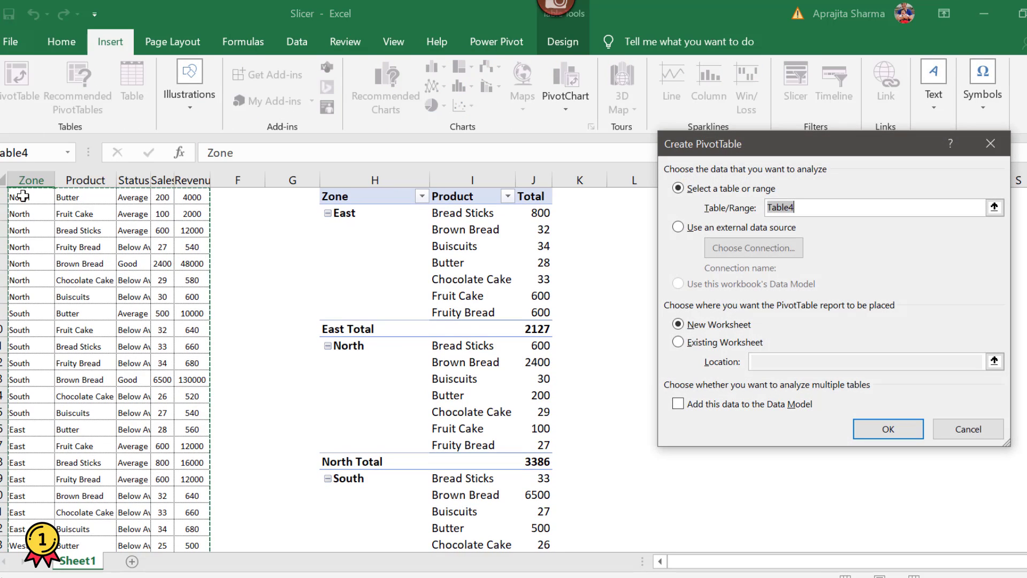
pyautogui.click(738, 345)
pyautogui.click(636, 194)
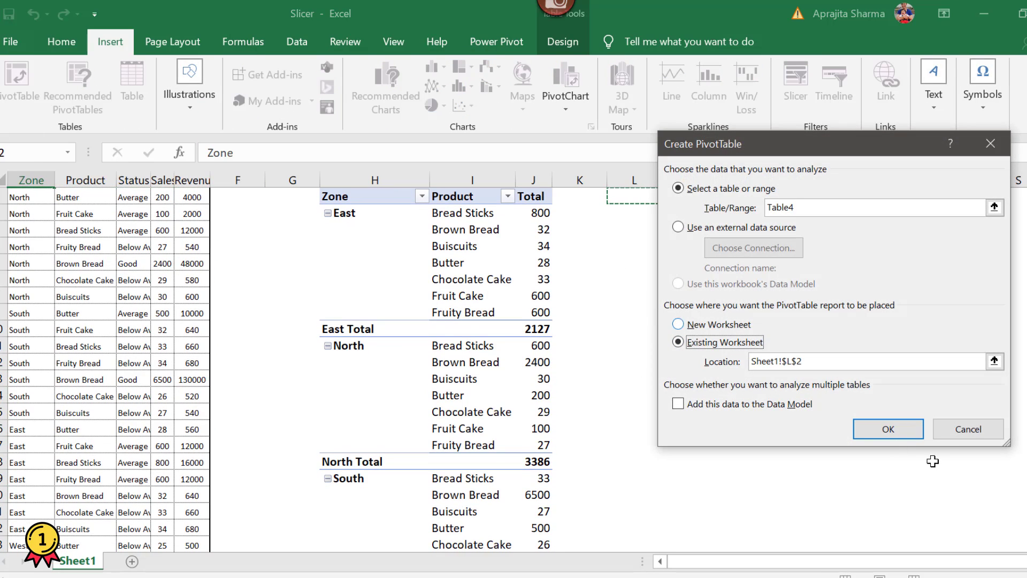
pyautogui.click(888, 429)
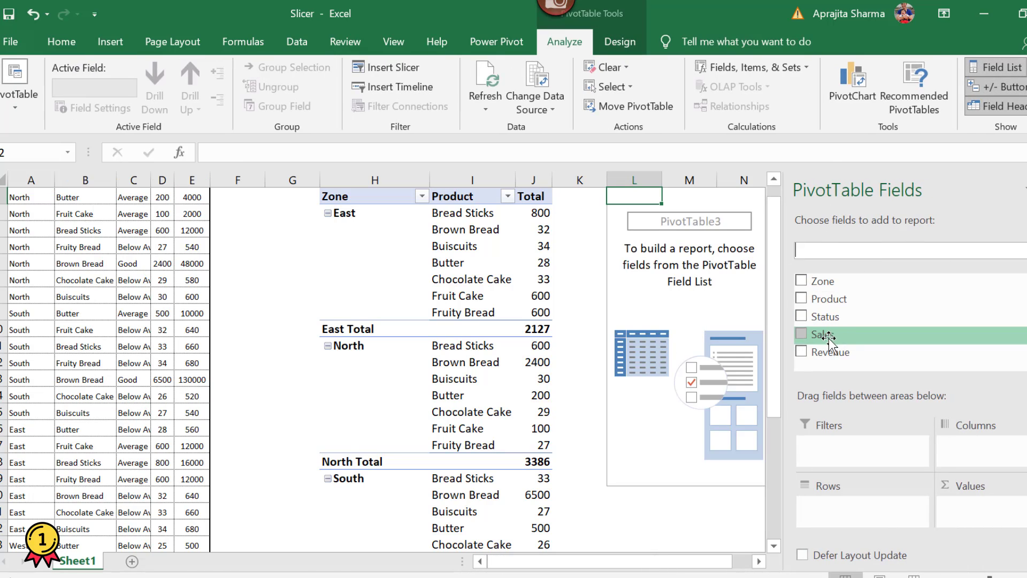
# Set up the new PivotTable with Status as rows and the sum of Revenue as values instead of Sales
pyautogui.moveTo(826, 319); pyautogui.dragTo(929, 496)
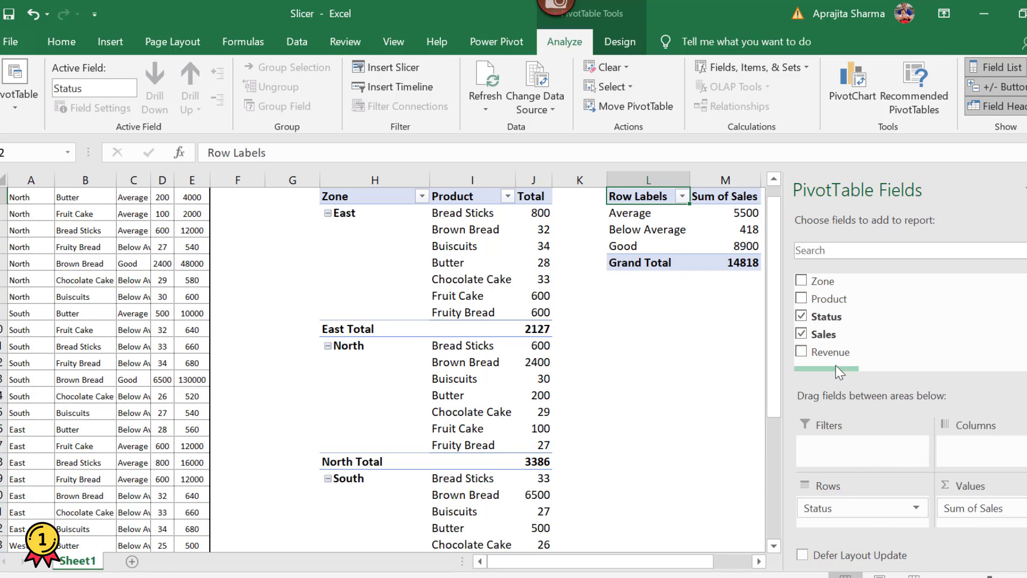
pyautogui.click(800, 333)
pyautogui.click(798, 352)
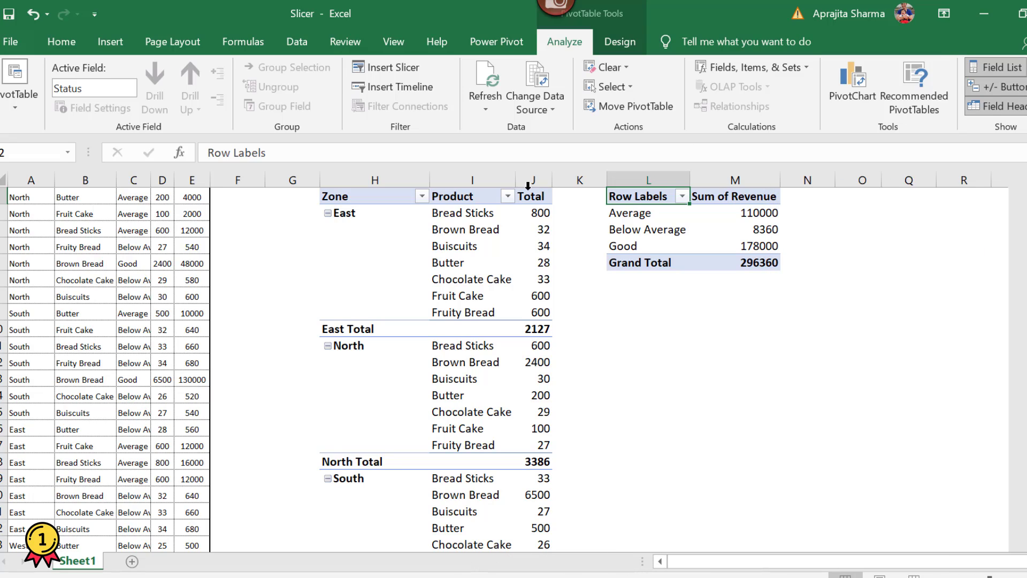
# Examine the revenue of the Average and Below Average statuses in the new PivotTable
pyautogui.click(651, 213)
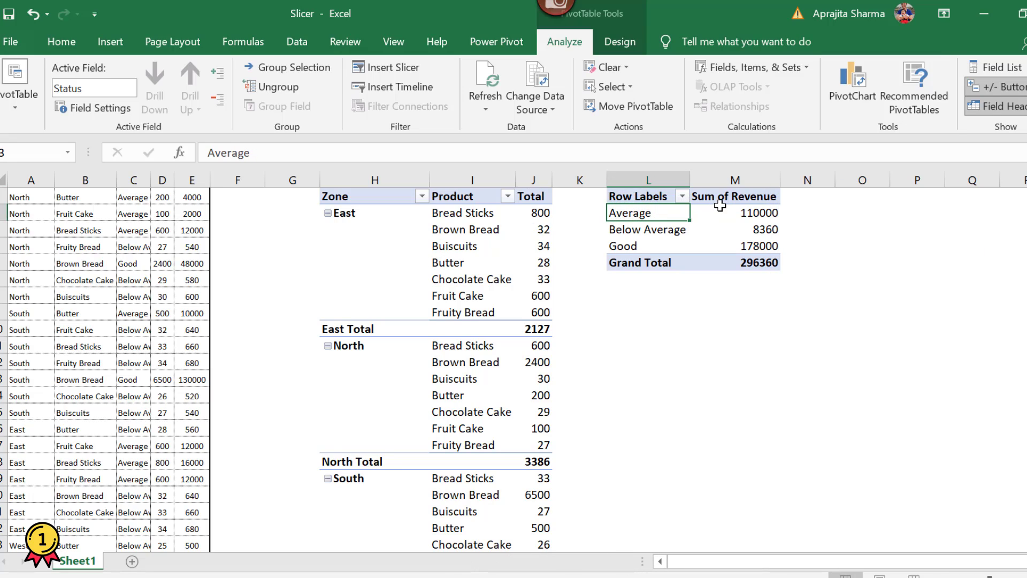
pyautogui.click(719, 213)
pyautogui.click(641, 212)
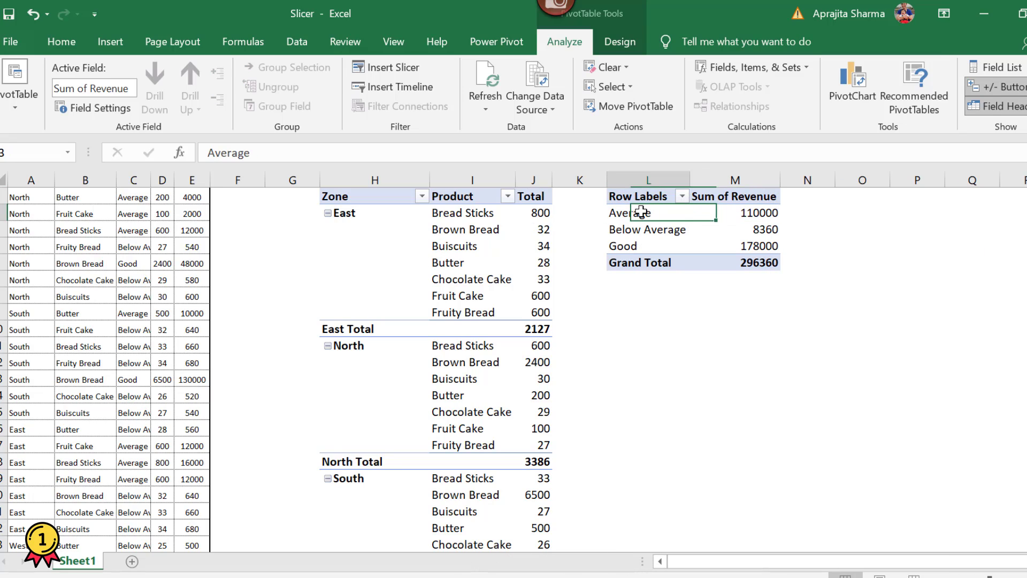
pyautogui.click(664, 229)
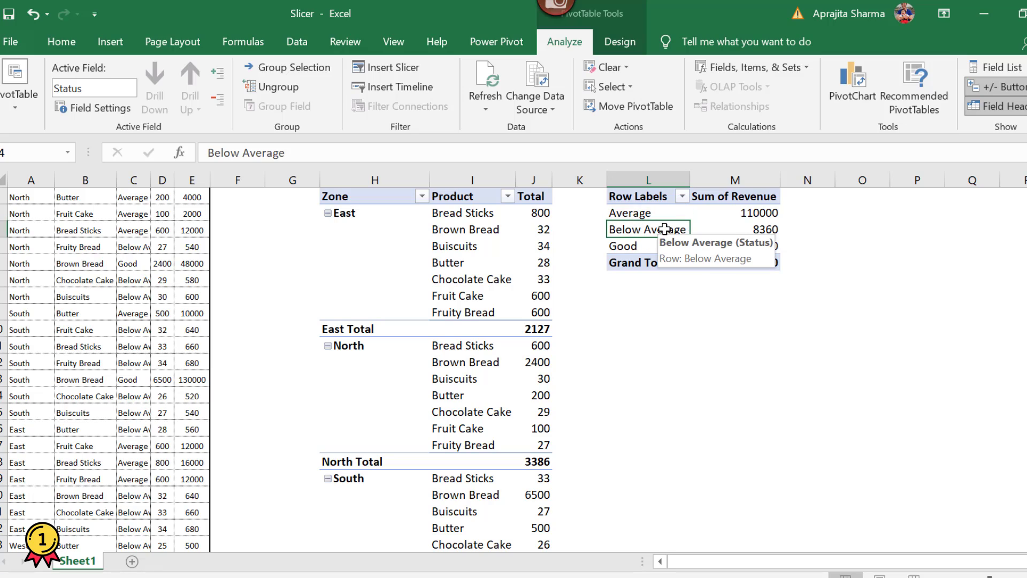
pyautogui.click(746, 229)
pyautogui.moveTo(626, 229); pyautogui.dragTo(749, 229)
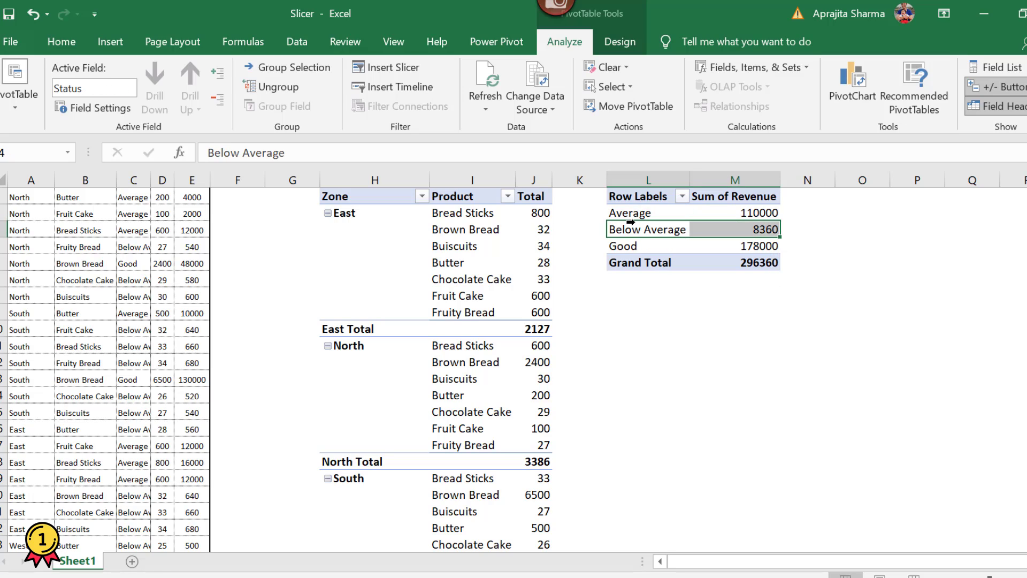
# Add the Zone field to the rows of the revenue PivotTable and hide the field list
pyautogui.click(994, 66)
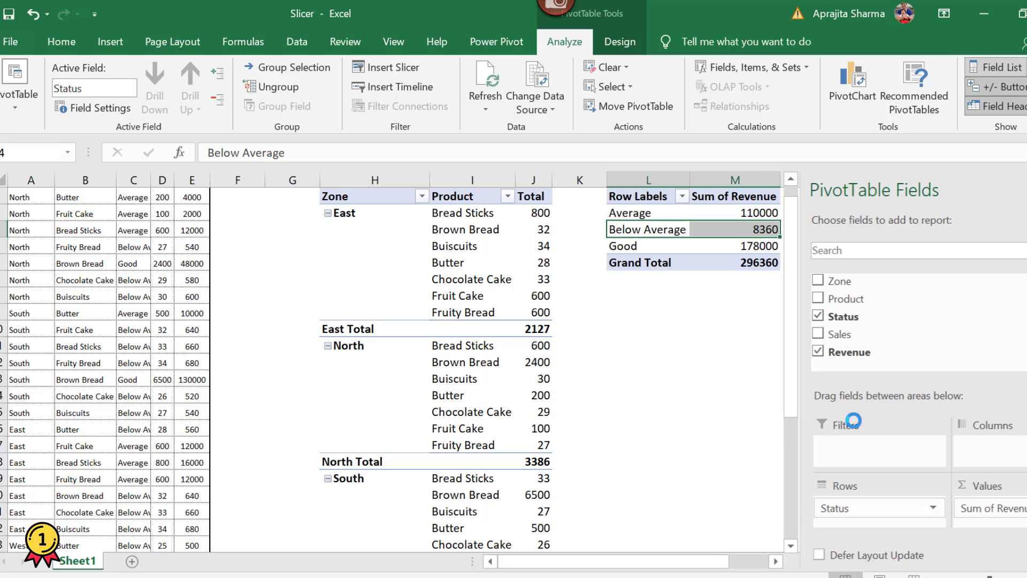
pyautogui.click(802, 281)
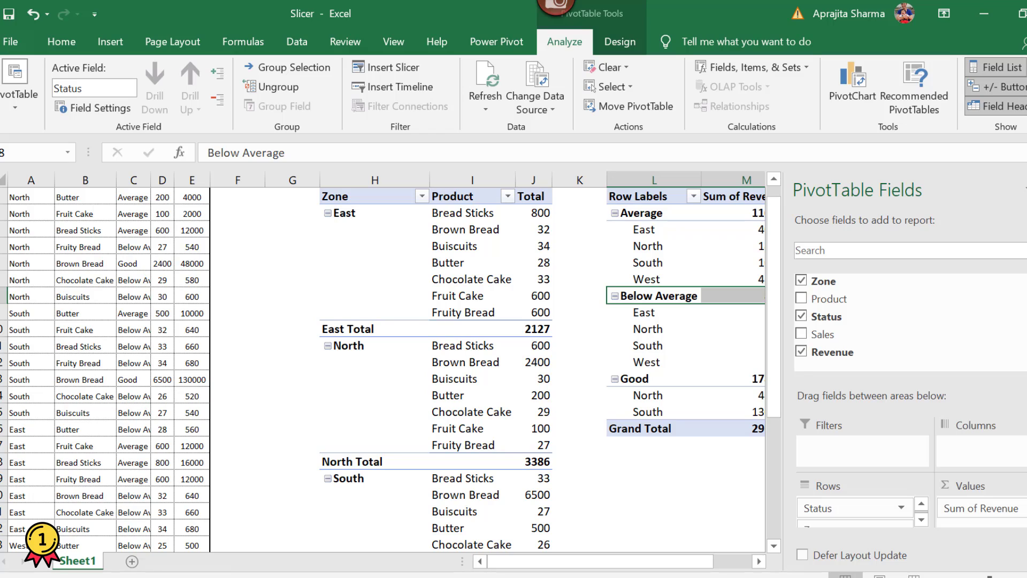
pyautogui.click(994, 66)
# Switch the revenue PivotTable to the classic PivotTable layout in its display options
pyautogui.click(19, 86)
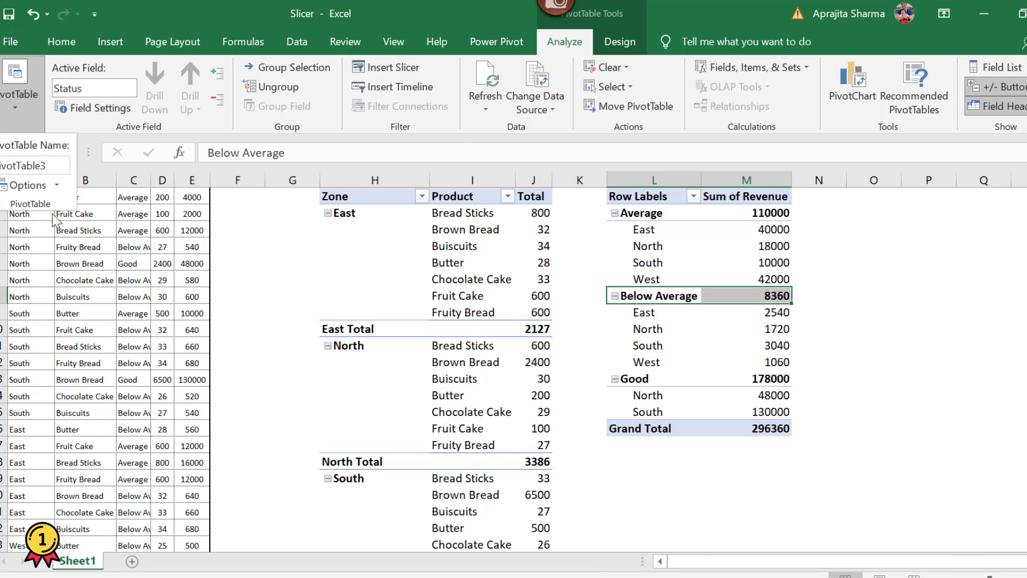
pyautogui.click(33, 185)
pyautogui.click(972, 148)
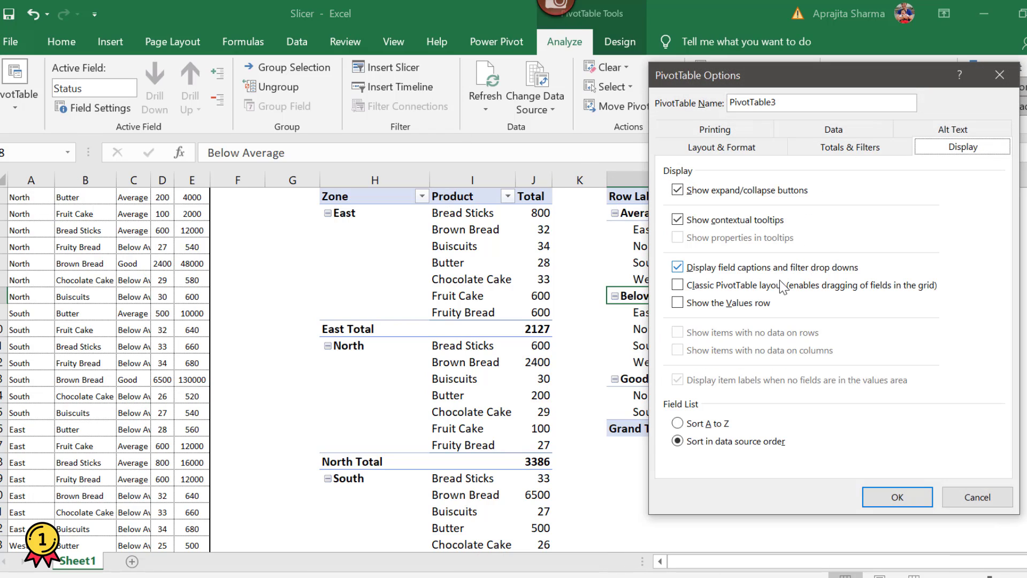
pyautogui.click(782, 286)
pyautogui.click(897, 497)
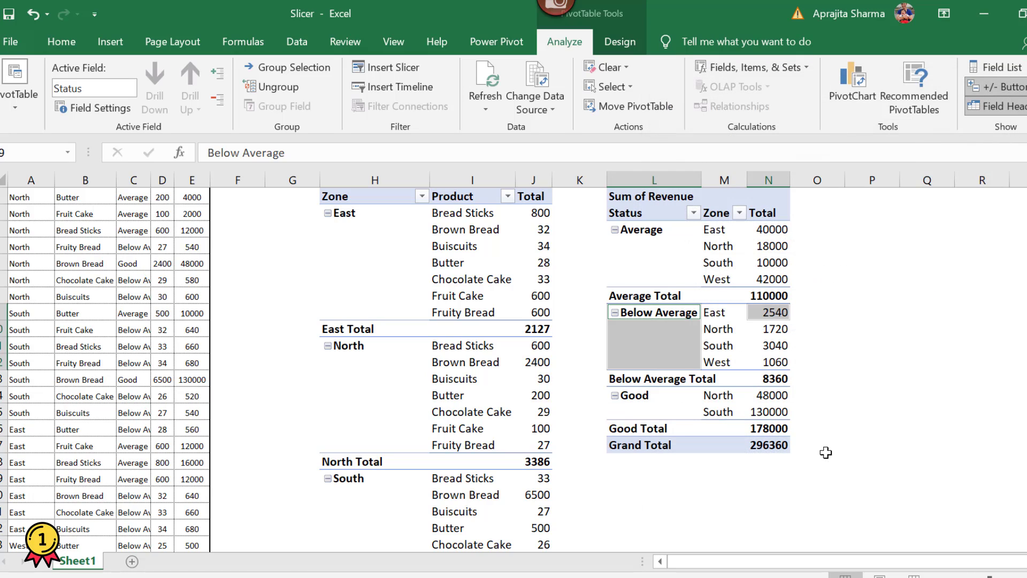
pyautogui.click(730, 278)
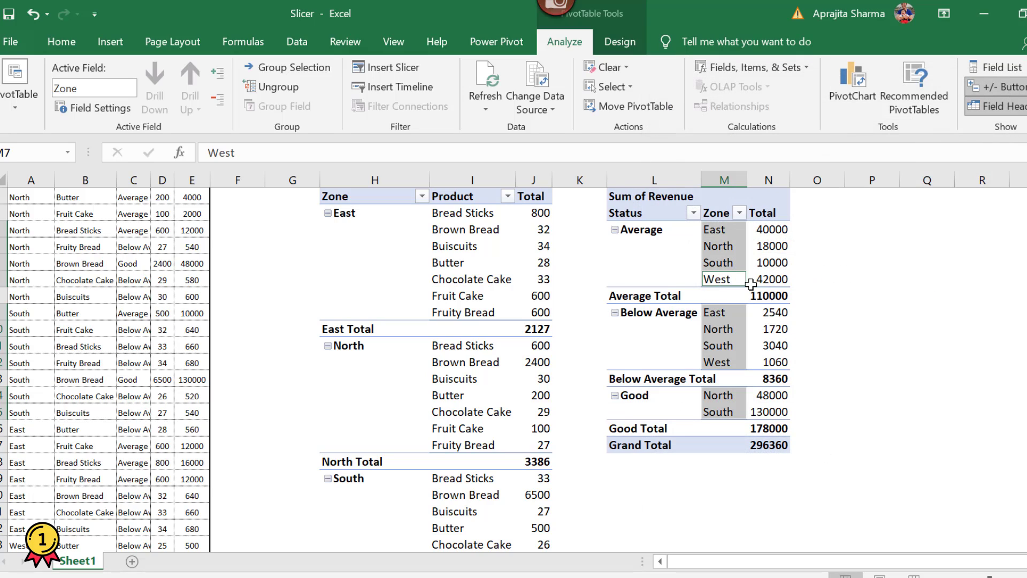
pyautogui.click(659, 227)
pyautogui.click(722, 212)
pyautogui.click(764, 213)
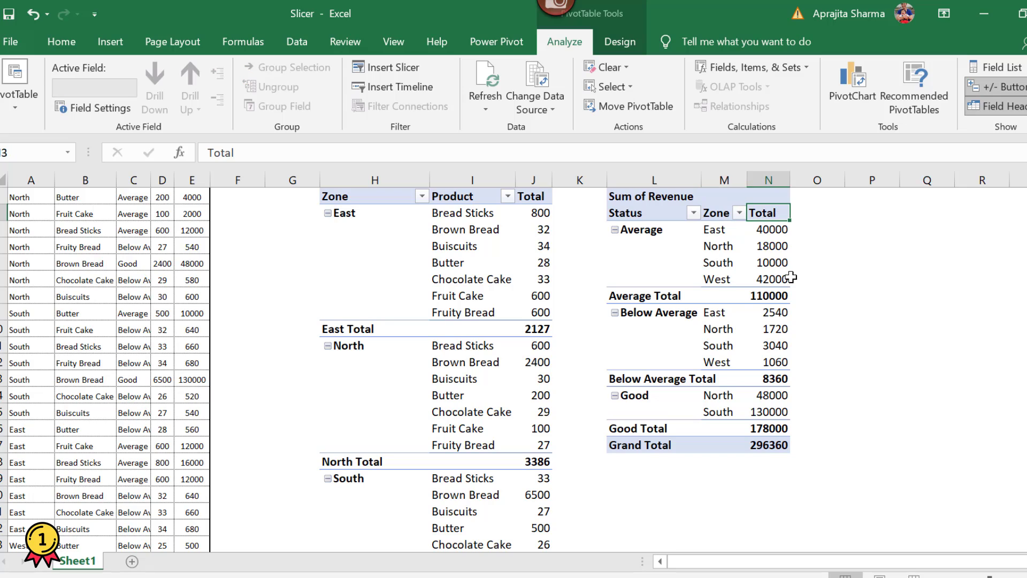
pyautogui.click(443, 230)
# Insert a Zone slicer for the sales PivotTable
pyautogui.click(395, 189)
pyautogui.click(387, 192)
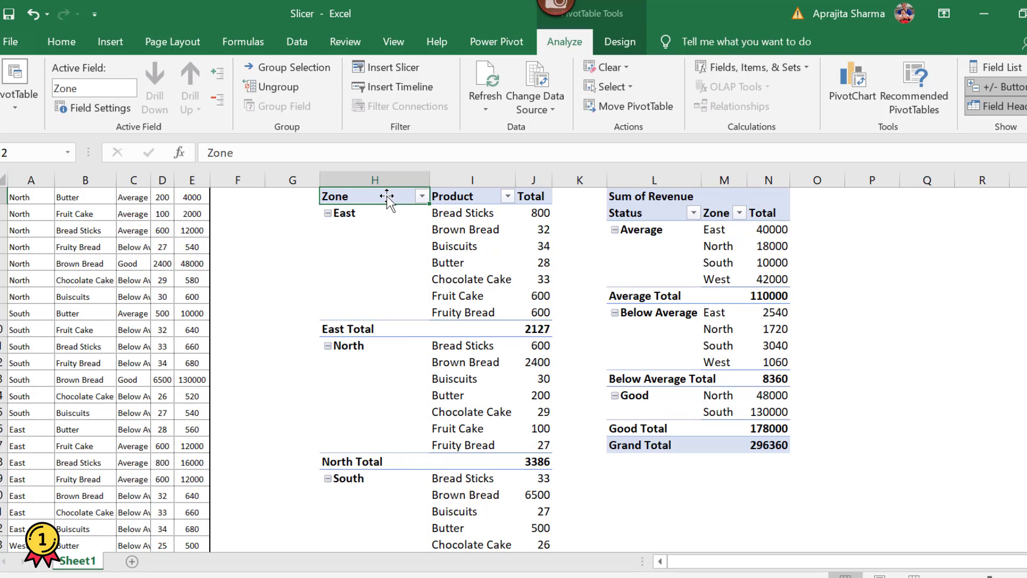
pyautogui.click(107, 39)
pyautogui.click(796, 80)
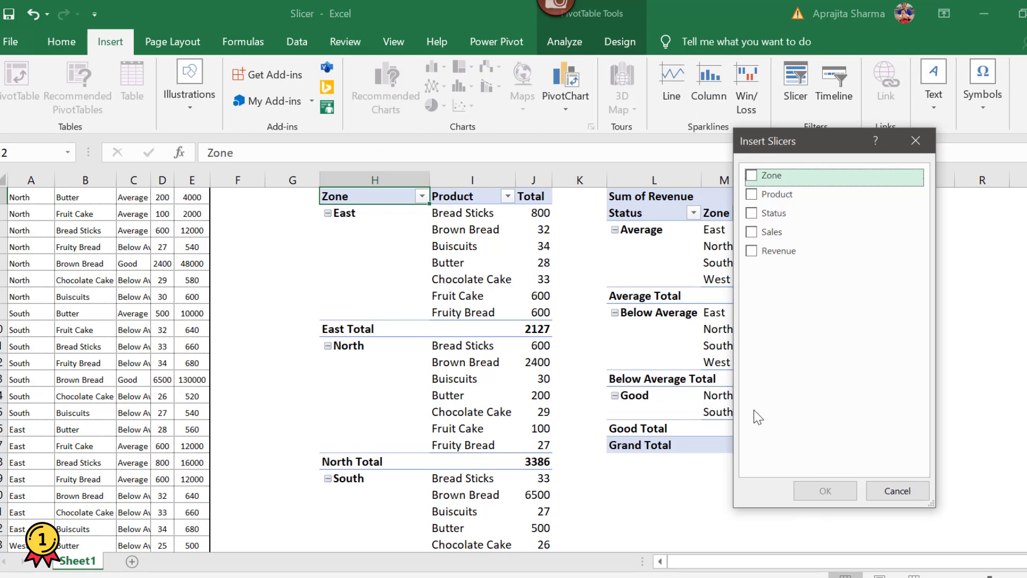
pyautogui.click(775, 182)
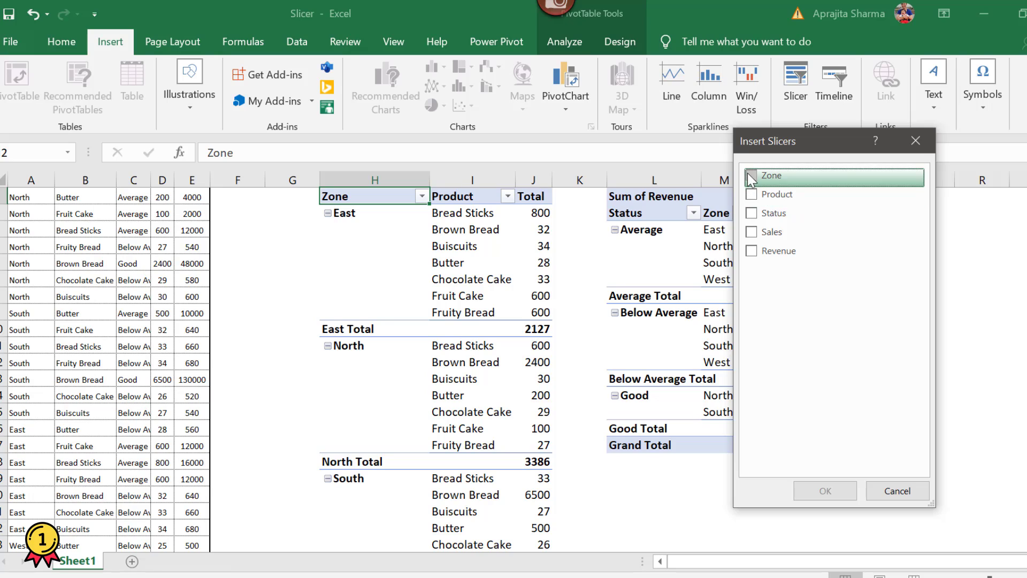
pyautogui.click(825, 491)
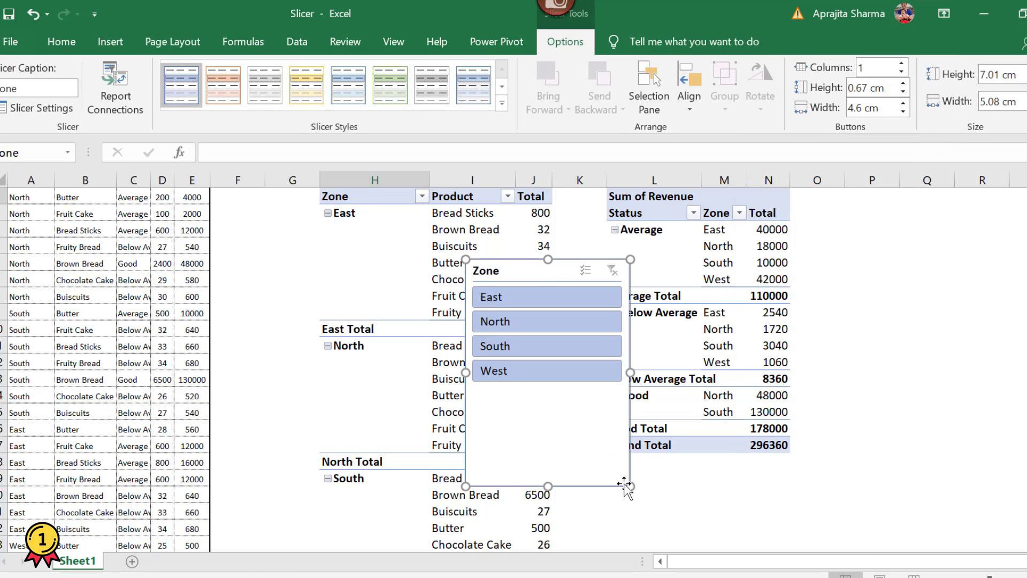
# Resize the Zone slicer to about 4.23 cm high and 5.61 cm wide and move it beside the revenue PivotTable
pyautogui.moveTo(630, 486); pyautogui.dragTo(647, 396)
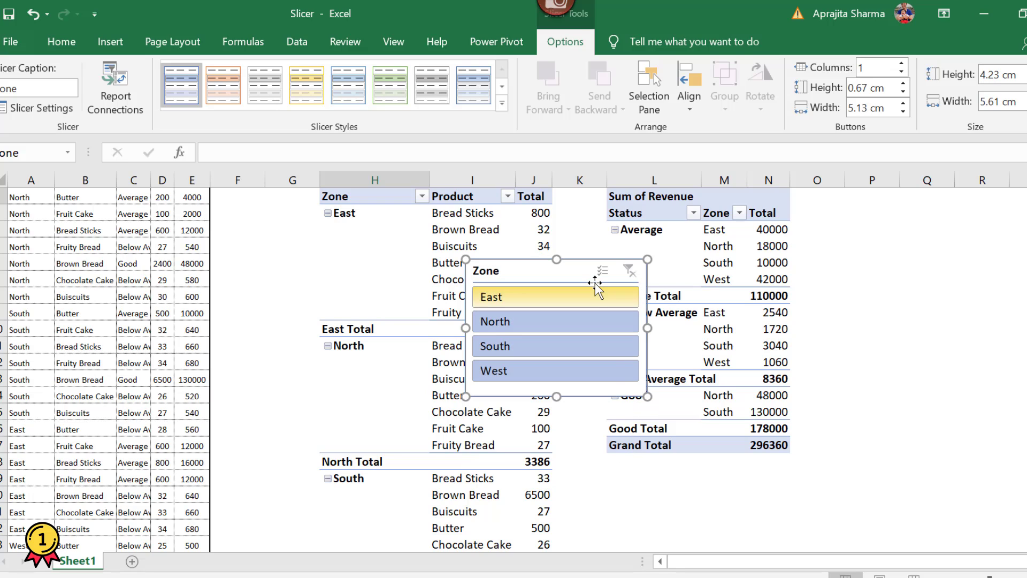
pyautogui.moveTo(556, 270); pyautogui.dragTo(896, 238)
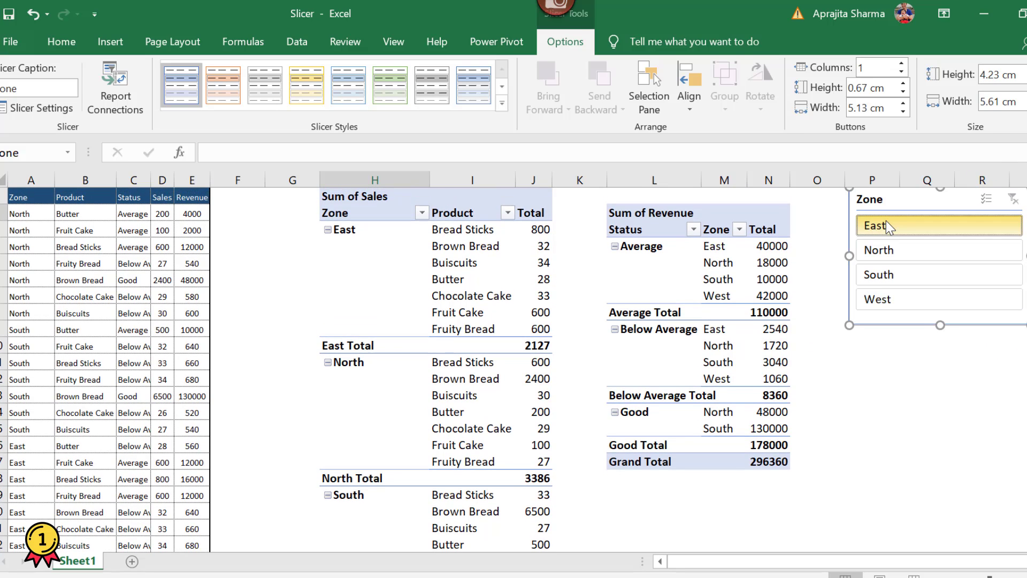
# Filter the sales PivotTable by East, North and South in turn with the Zone slicer, and clear the filter
pyautogui.click(885, 221)
pyautogui.click(887, 252)
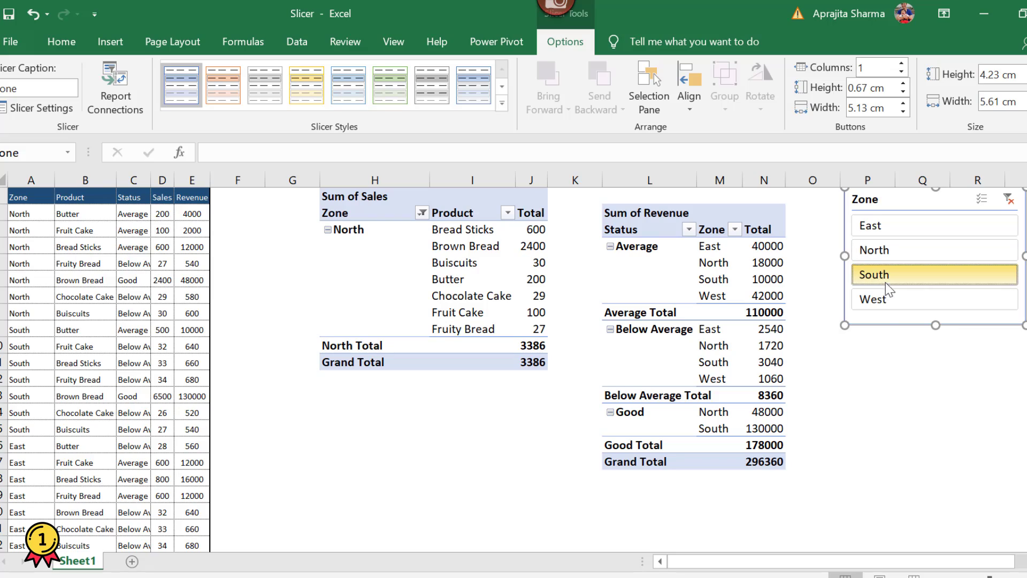
pyautogui.click(881, 280)
pyautogui.click(878, 243)
pyautogui.click(874, 275)
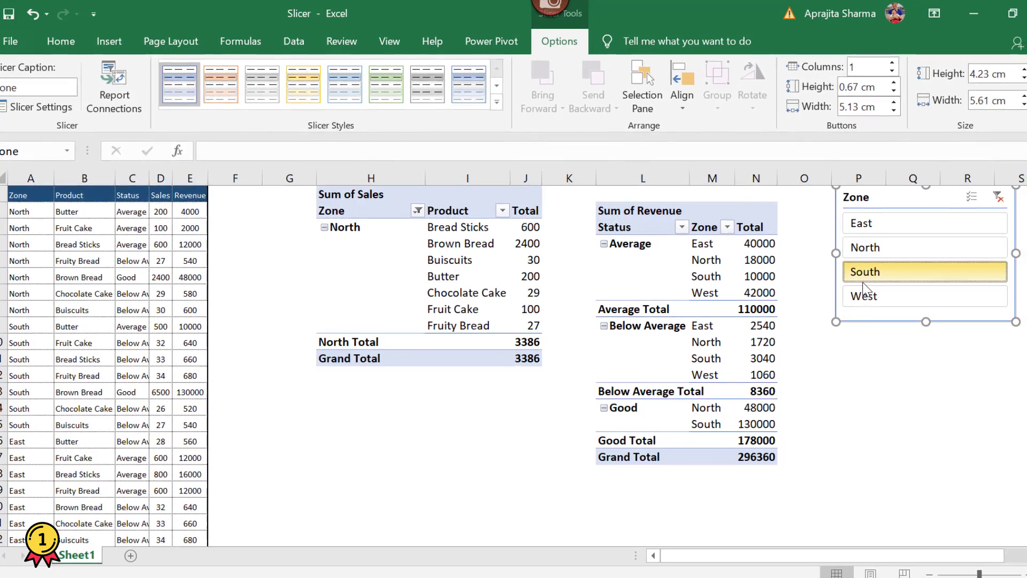
pyautogui.click(1009, 199)
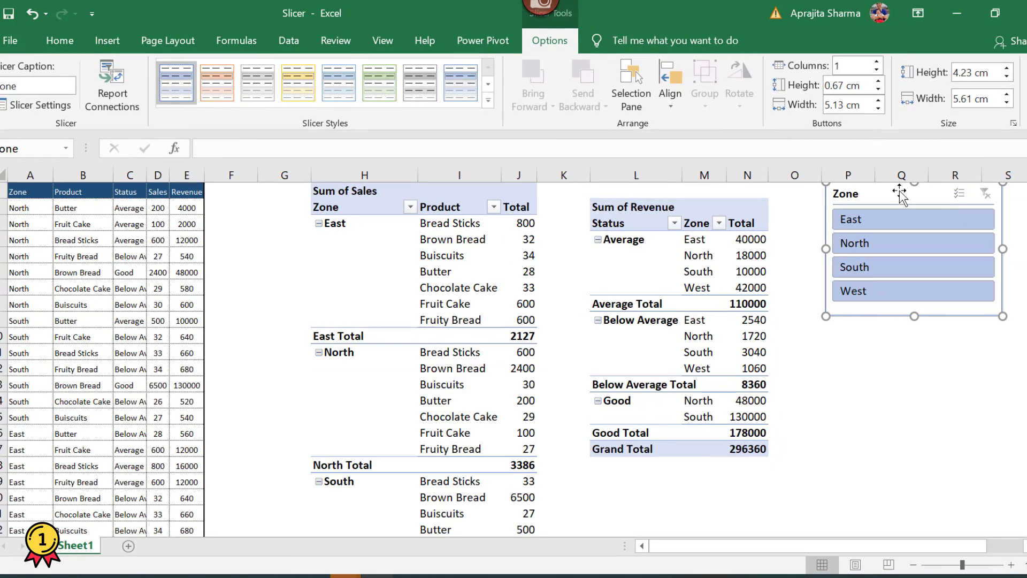
# Reposition the Zone slicer closer to the revenue PivotTable and connect it to PivotTable3 in addition to PivotTable2
pyautogui.moveTo(899, 197); pyautogui.dragTo(860, 204)
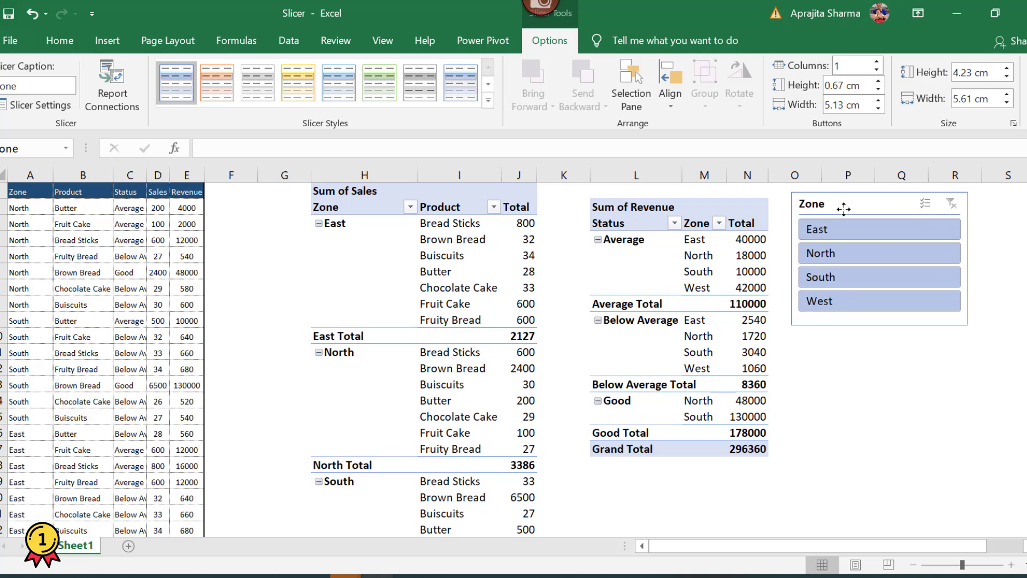
pyautogui.moveTo(833, 193)
pyautogui.mouseDown()
pyautogui.moveTo(832, 205)
pyautogui.moveTo(835, 188)
pyautogui.moveTo(832, 197)
pyautogui.mouseUp()
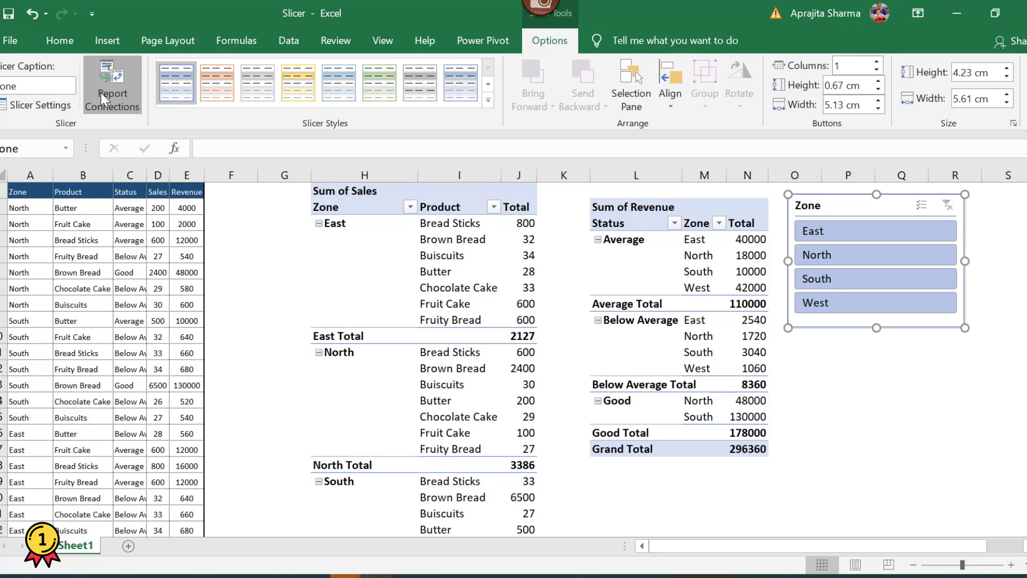
pyautogui.click(103, 110)
pyautogui.moveTo(832, 246); pyautogui.dragTo(169, 148)
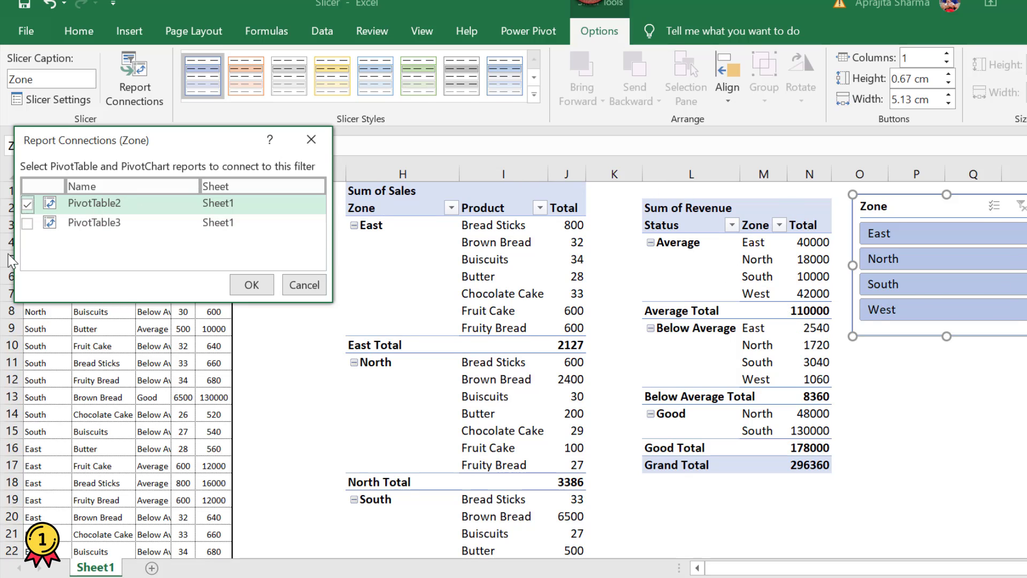
pyautogui.click(28, 224)
pyautogui.click(251, 283)
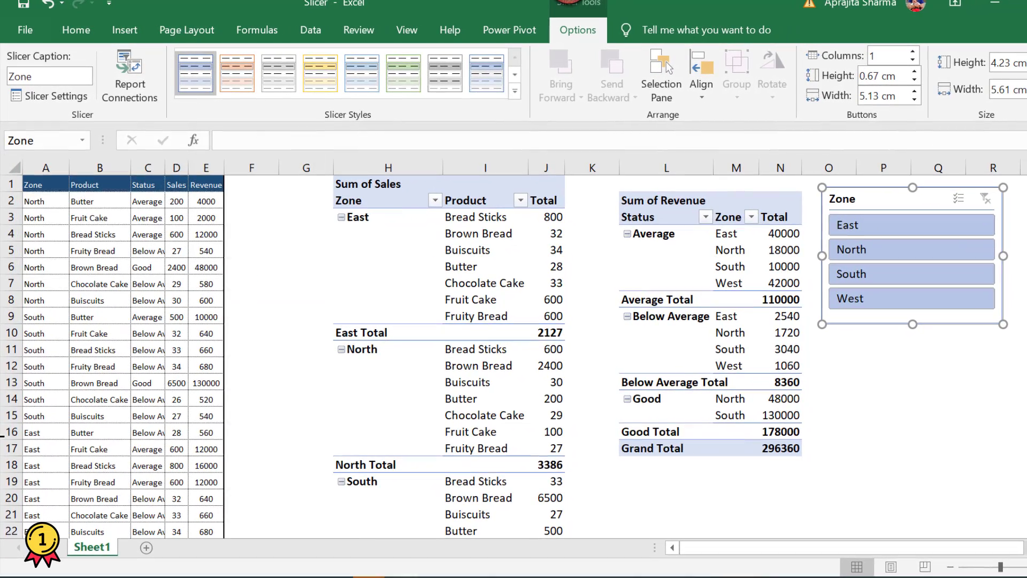
pyautogui.moveTo(887, 233); pyautogui.dragTo(890, 217)
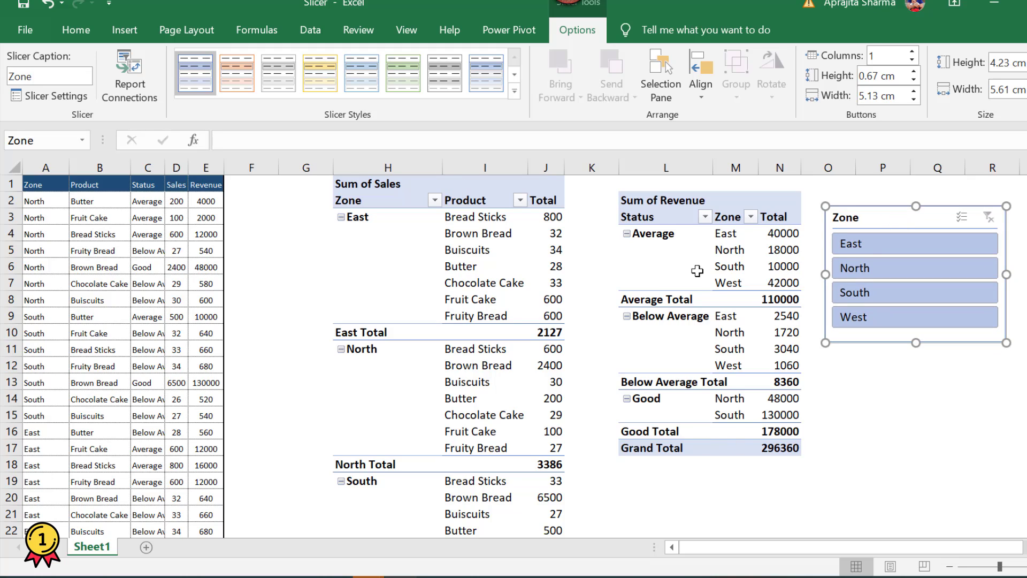
# Filter both PivotTables by East and North in turn, and move the Zone field ahead of Status in the revenue PivotTable
pyautogui.click(871, 244)
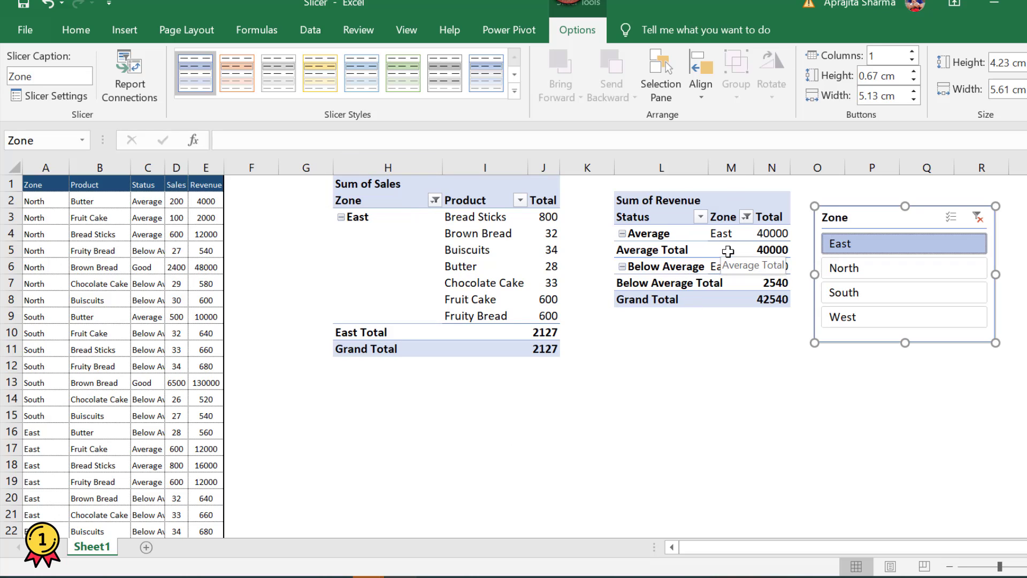
pyautogui.click(910, 267)
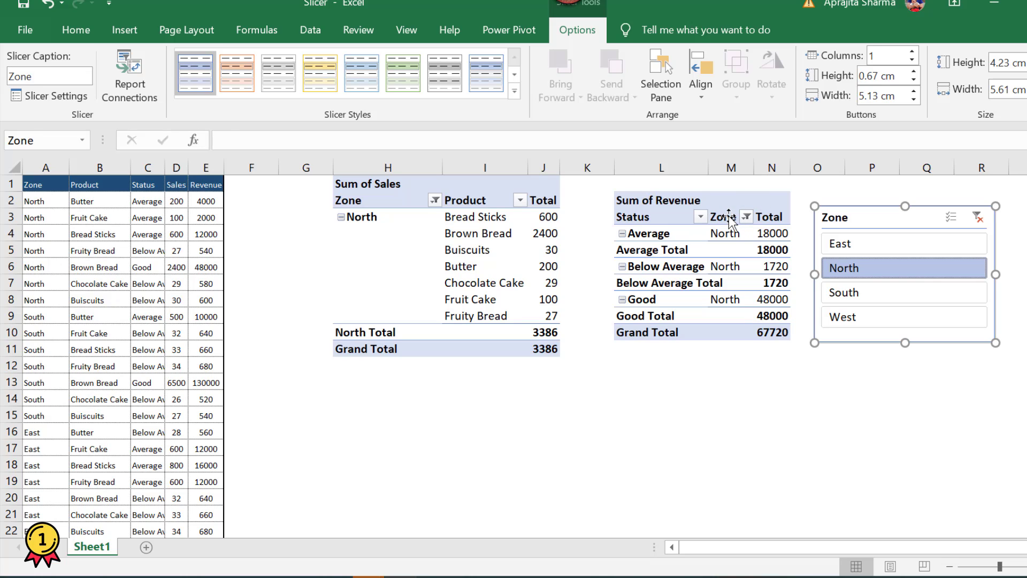
pyautogui.moveTo(728, 217); pyautogui.dragTo(632, 217)
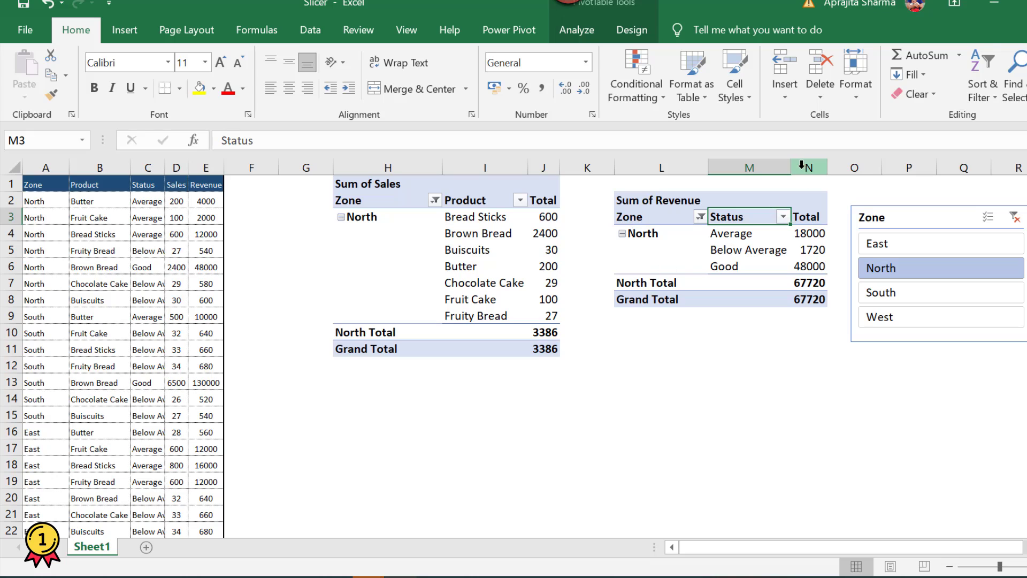
# Filter both PivotTables by South and West in turn, and add East and North to the slicer selection
pyautogui.click(880, 296)
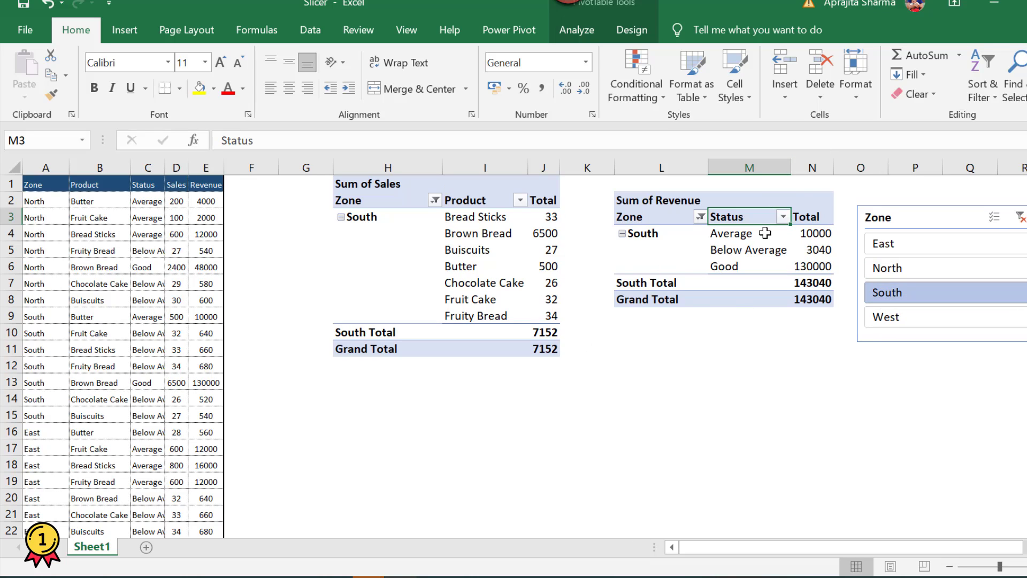
pyautogui.click(921, 323)
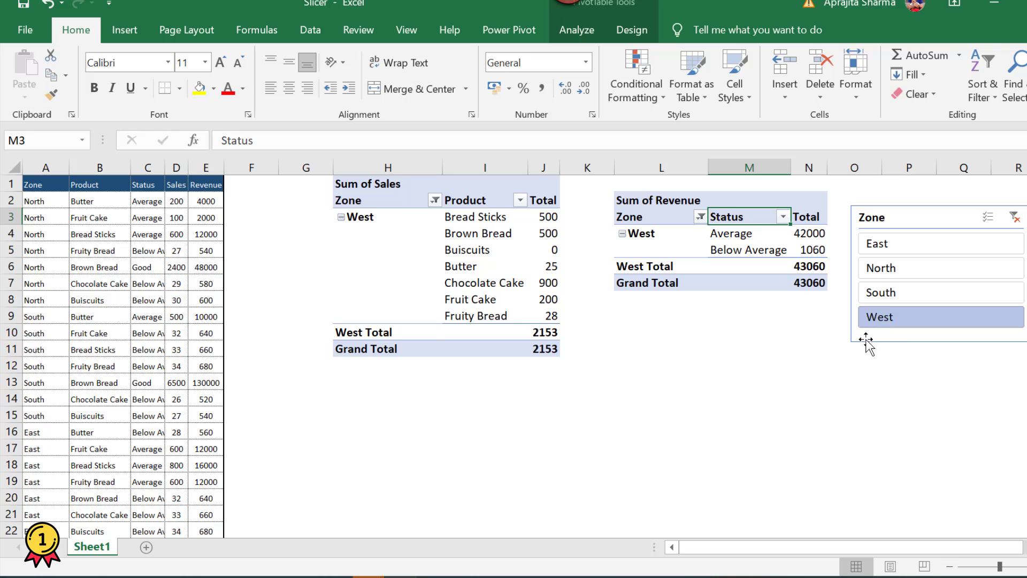
pyautogui.keyDown('ctrl'); pyautogui.click(917, 244); pyautogui.keyUp('ctrl')
pyautogui.keyDown('ctrl'); pyautogui.click(917, 268); pyautogui.keyUp('ctrl')
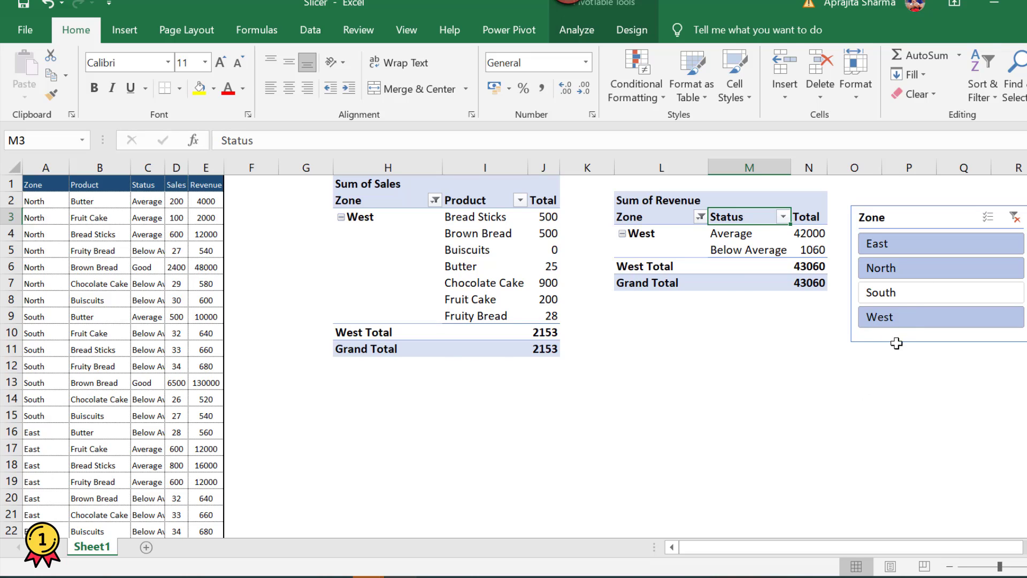
# Cycle both PivotTables through the single zones East, North, South and West with the slicer, ending on West
pyautogui.click(899, 292)
pyautogui.click(909, 245)
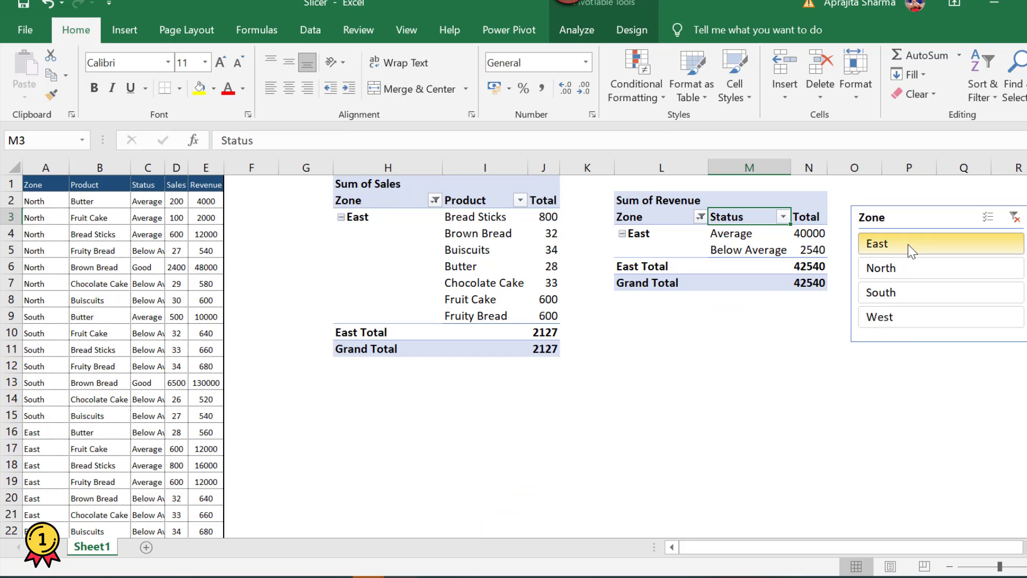
pyautogui.click(907, 269)
pyautogui.click(906, 291)
pyautogui.click(906, 313)
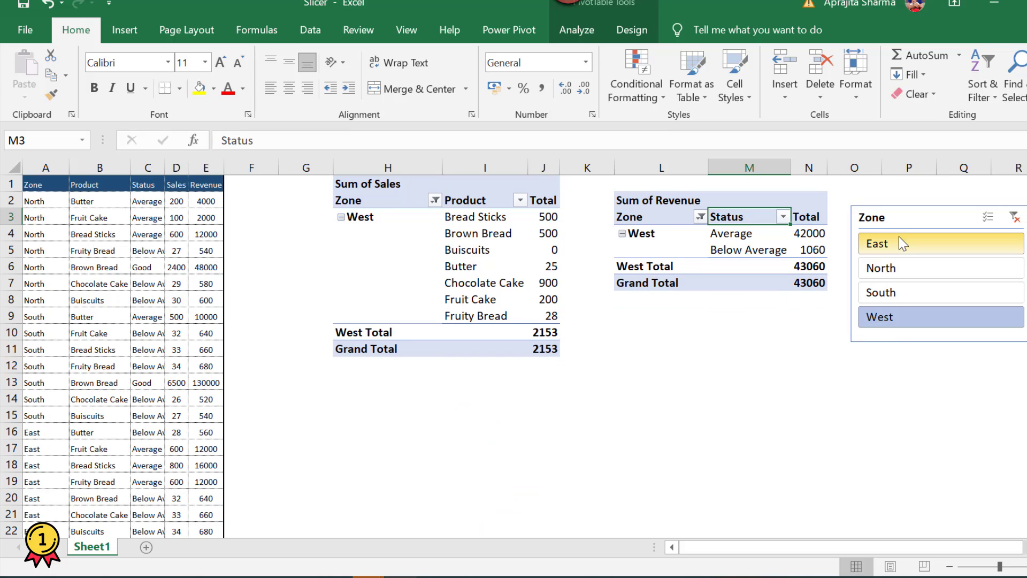
pyautogui.click(902, 244)
pyautogui.click(899, 268)
pyautogui.click(901, 292)
pyautogui.click(901, 315)
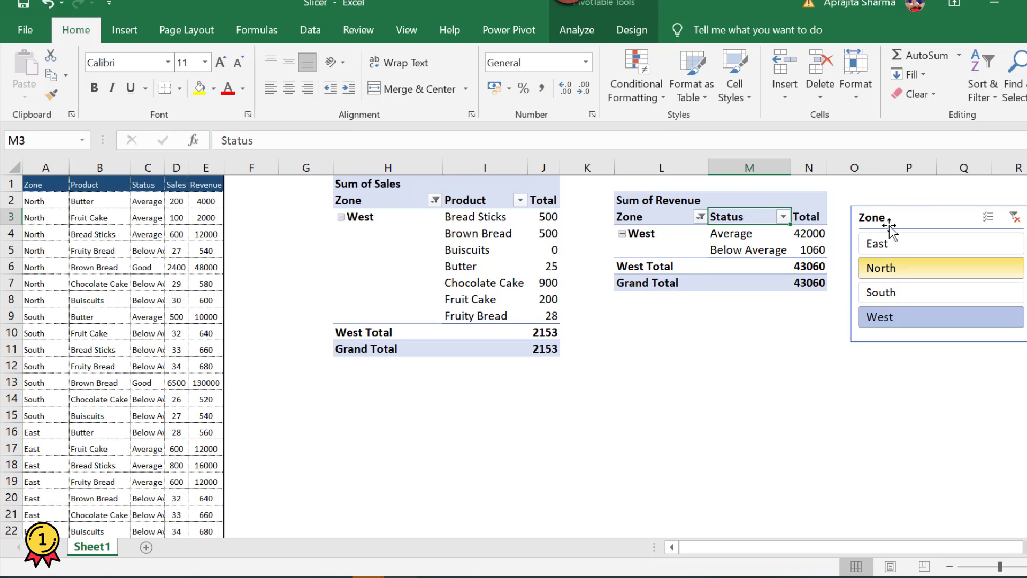
# Move the Zone slicer below the revenue PivotTable and make it wider and slightly shorter
pyautogui.click(904, 214)
pyautogui.moveTo(904, 214); pyautogui.dragTo(648, 337)
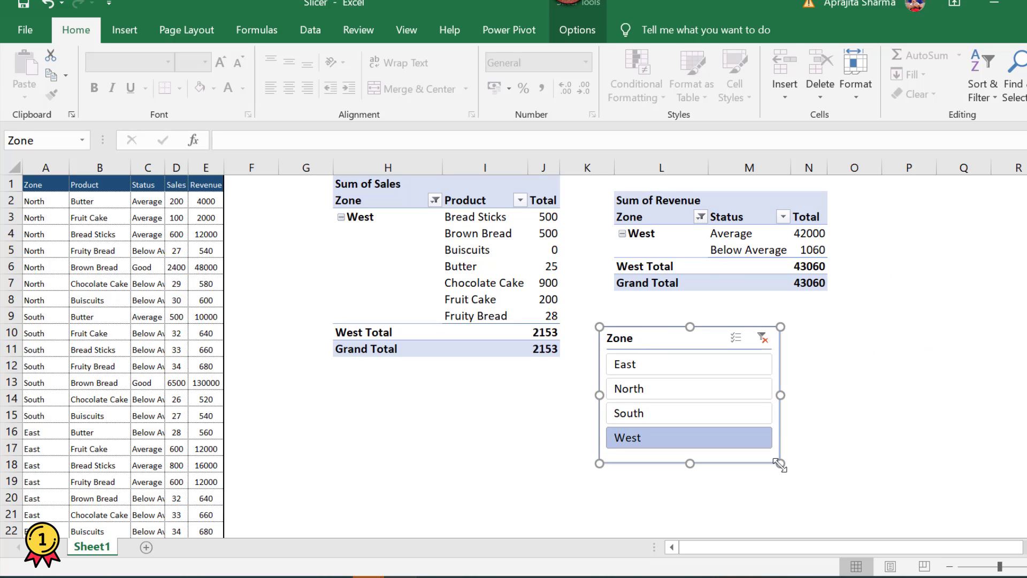
pyautogui.moveTo(780, 464)
pyautogui.mouseDown()
pyautogui.moveTo(890, 470)
pyautogui.moveTo(715, 447)
pyautogui.moveTo(797, 471)
pyautogui.mouseUp()
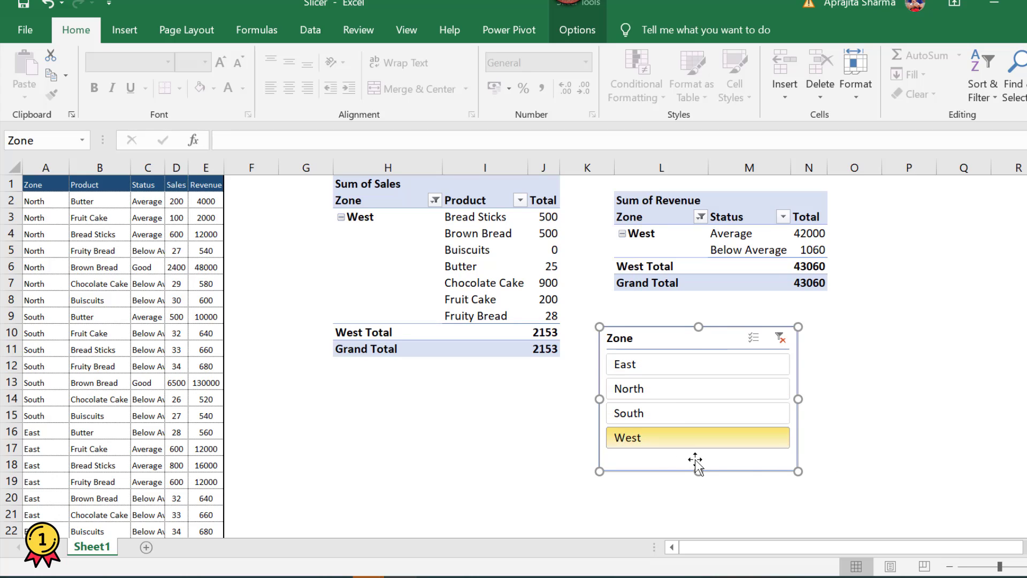
pyautogui.moveTo(799, 474); pyautogui.dragTo(841, 454)
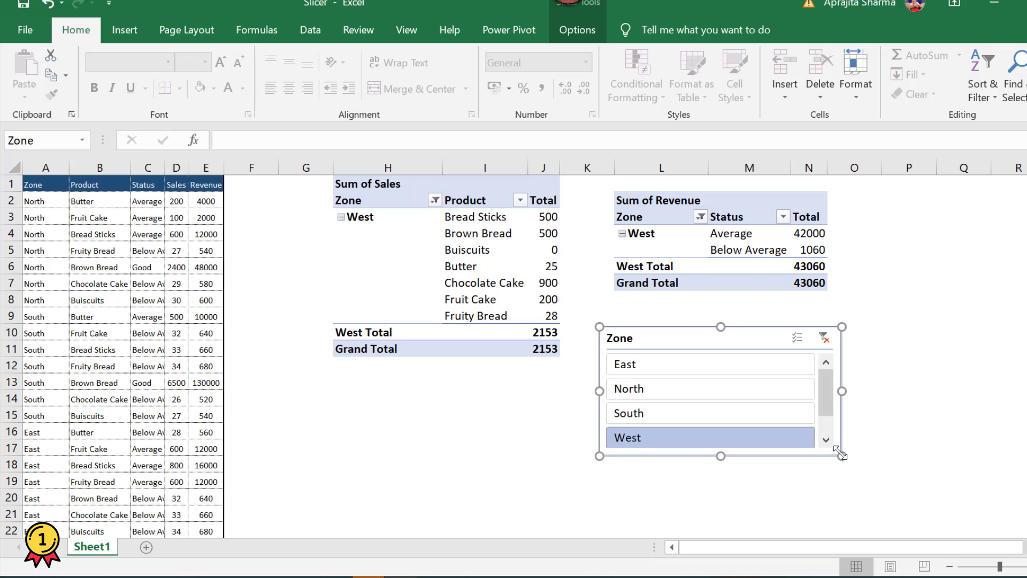
pyautogui.rightClick(739, 342)
pyautogui.press('Escape')
# Add a Product slicer for the sales PivotTable and clear the Zone slicer's West filter
pyautogui.click(481, 201)
pyautogui.click(128, 34)
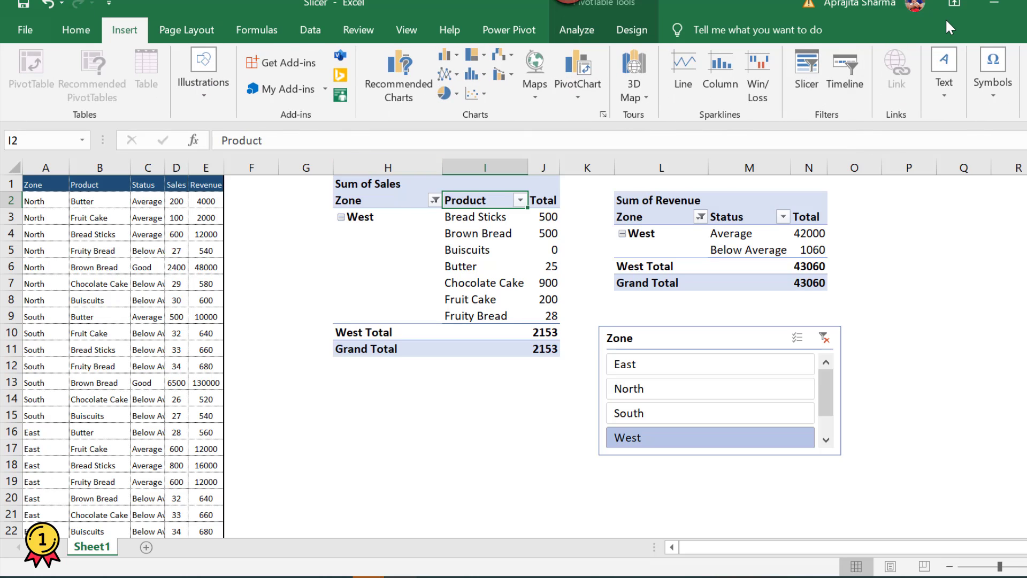
pyautogui.click(801, 81)
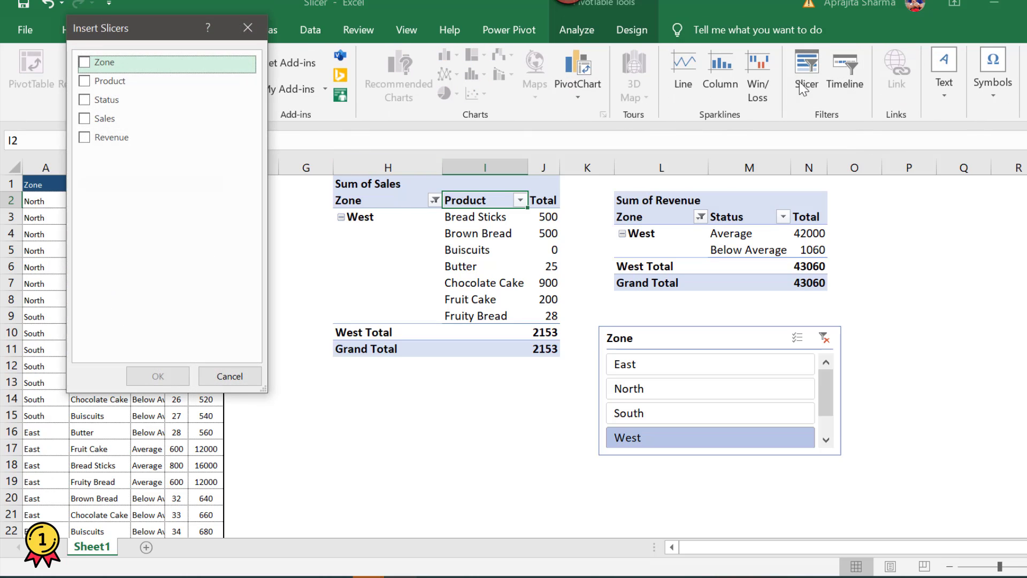
pyautogui.click(84, 81)
pyautogui.click(157, 376)
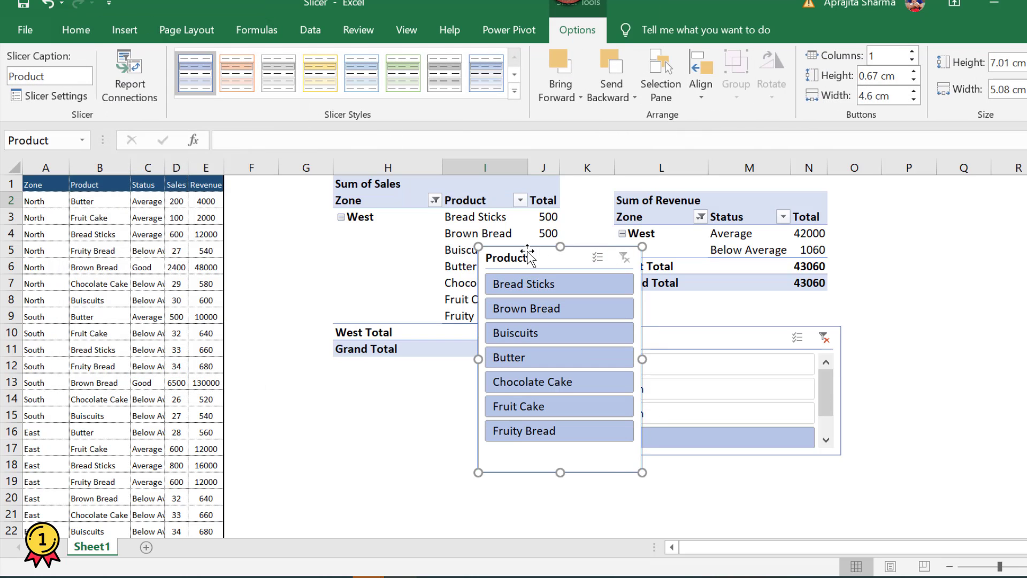
pyautogui.moveTo(528, 255); pyautogui.dragTo(428, 283)
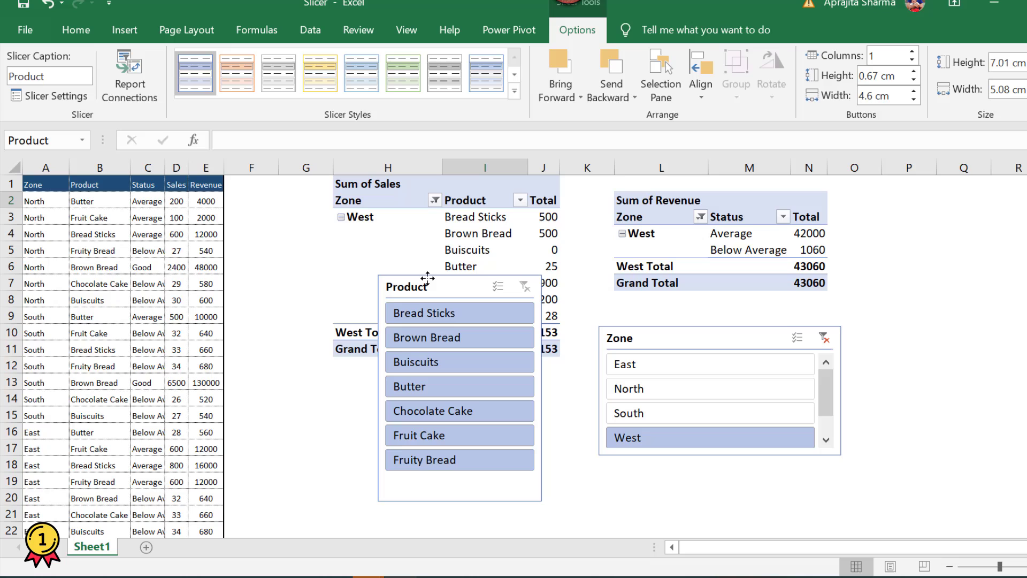
pyautogui.click(823, 337)
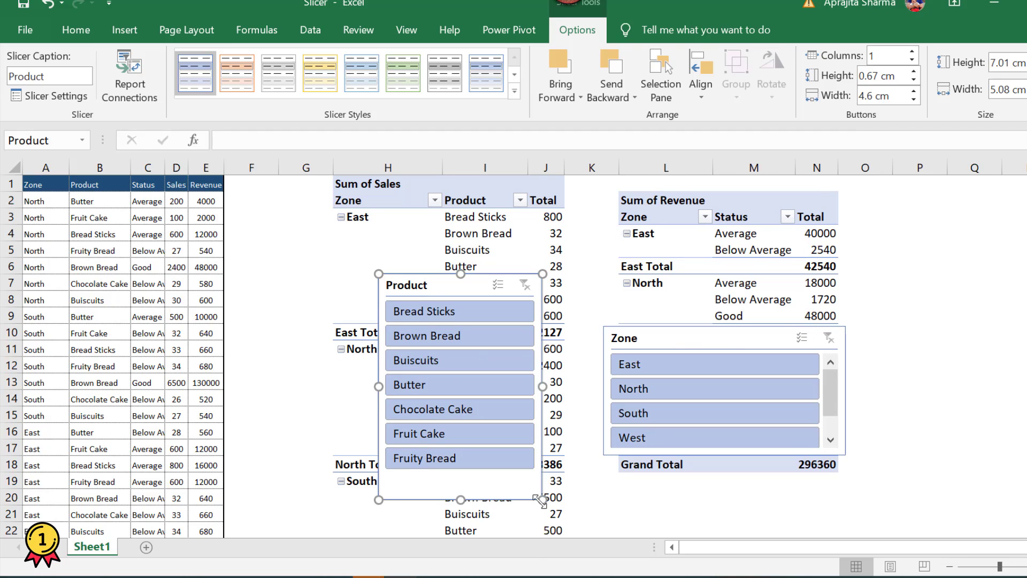
# Widen the Product slicer to about 7.6 cm and place both slicers beside the revenue PivotTable, Zone above Product
pyautogui.moveTo(543, 499); pyautogui.dragTo(624, 480)
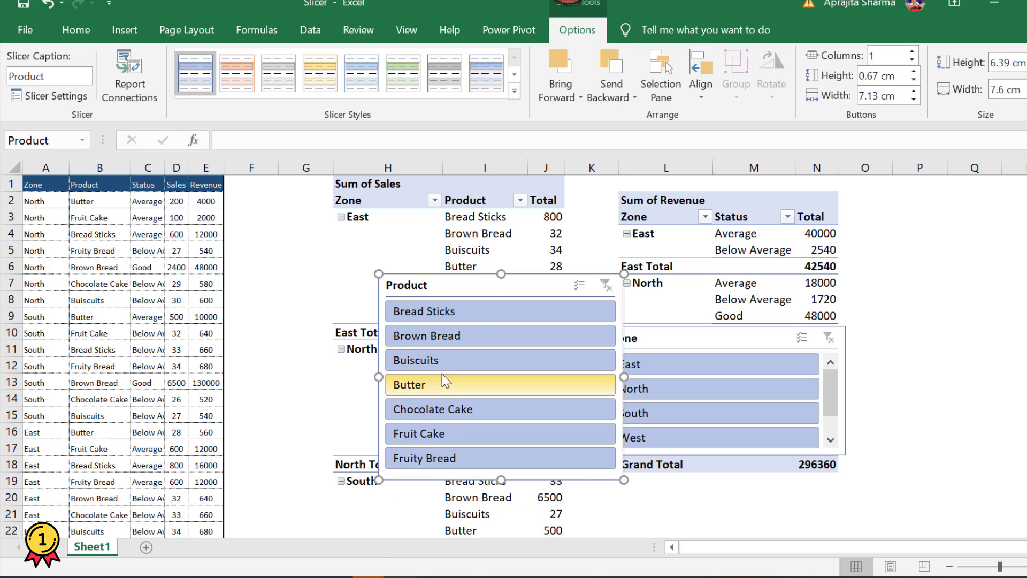
pyautogui.moveTo(482, 294); pyautogui.dragTo(1024, 274)
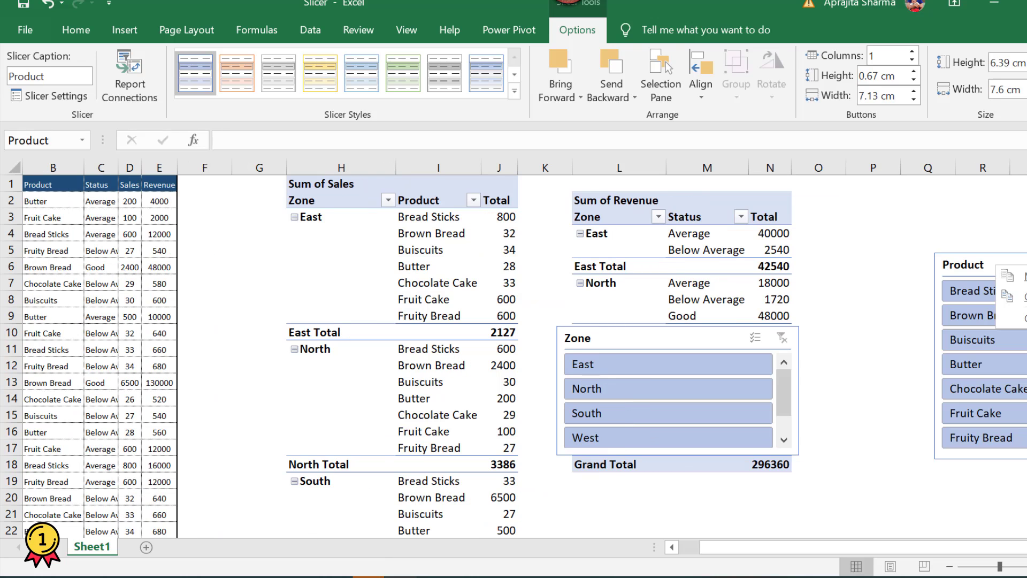
pyautogui.moveTo(963, 265); pyautogui.dragTo(375, 285)
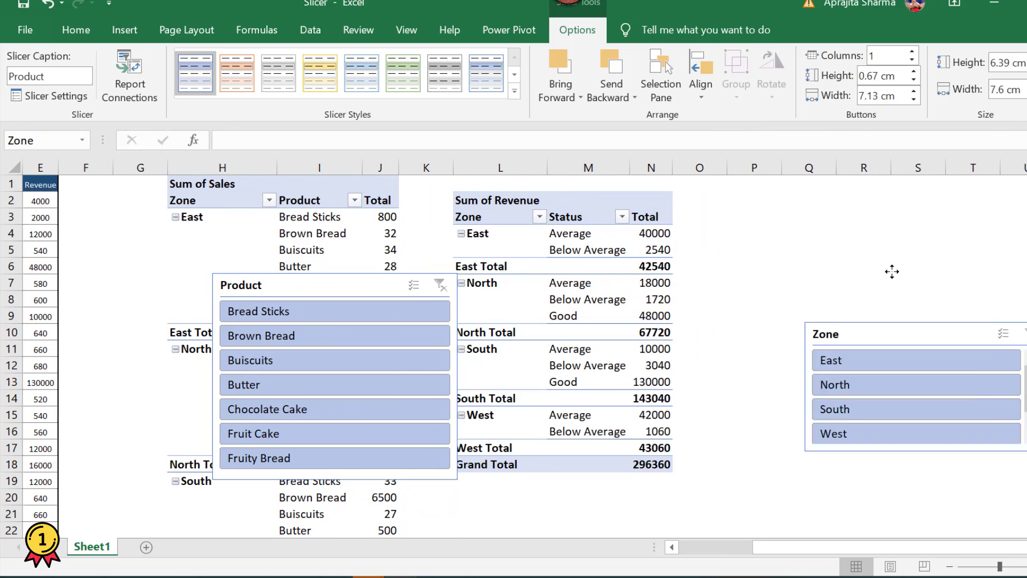
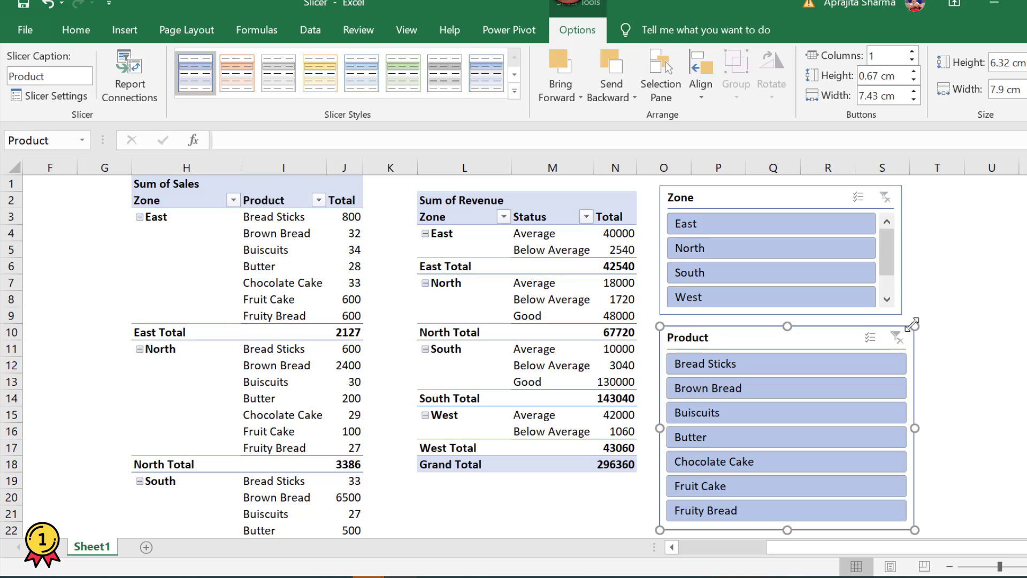
# Resize the Product slicer to about 8.38 cm wide and 6.32 cm high, so that all seven products fit
pyautogui.moveTo(915, 326)
pyautogui.mouseDown()
pyautogui.moveTo(821, 395)
pyautogui.moveTo(926, 335)
pyautogui.moveTo(927, 320)
pyautogui.mouseUp()
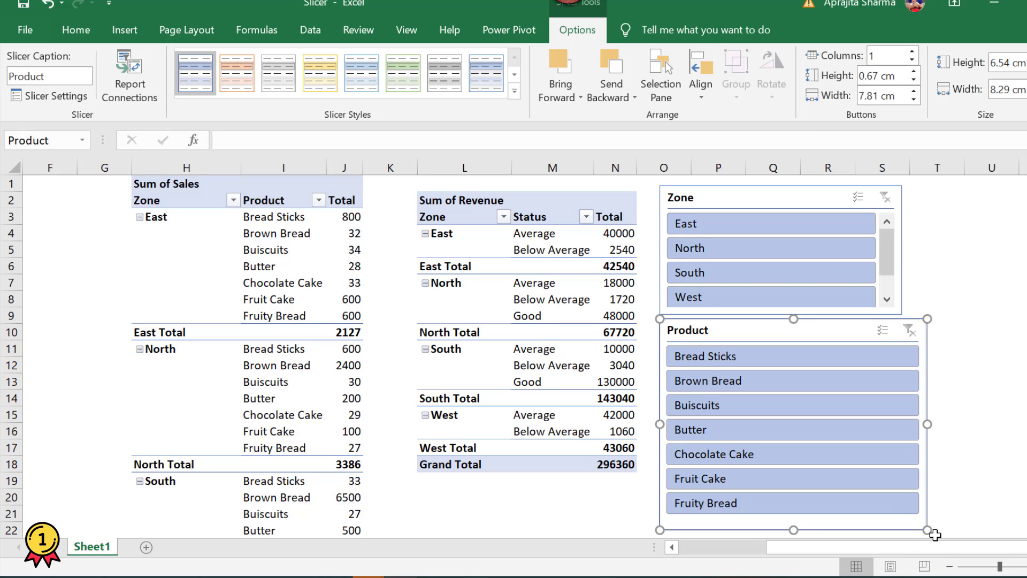
pyautogui.moveTo(927, 528); pyautogui.dragTo(929, 477)
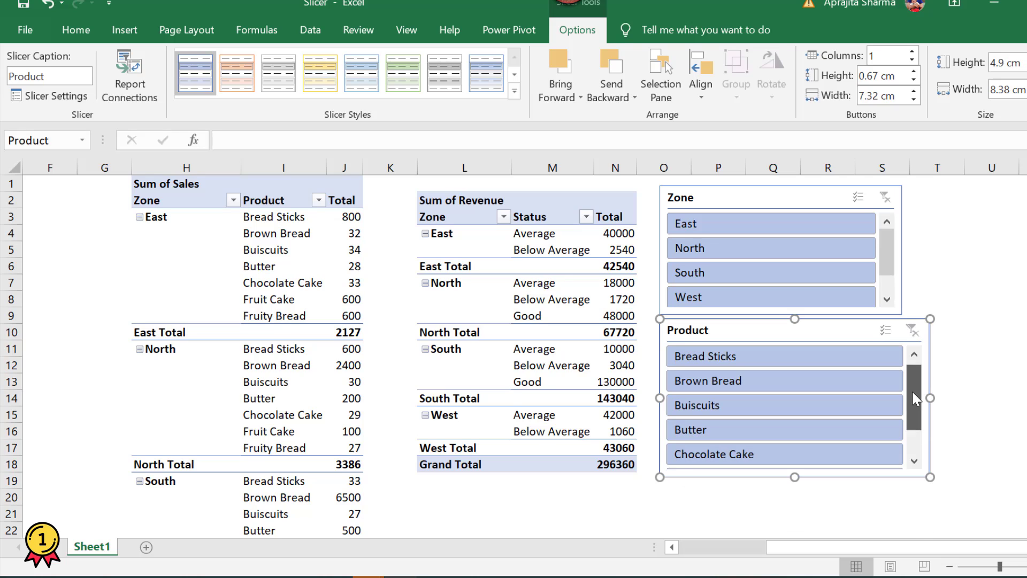
pyautogui.moveTo(915, 395); pyautogui.dragTo(929, 522)
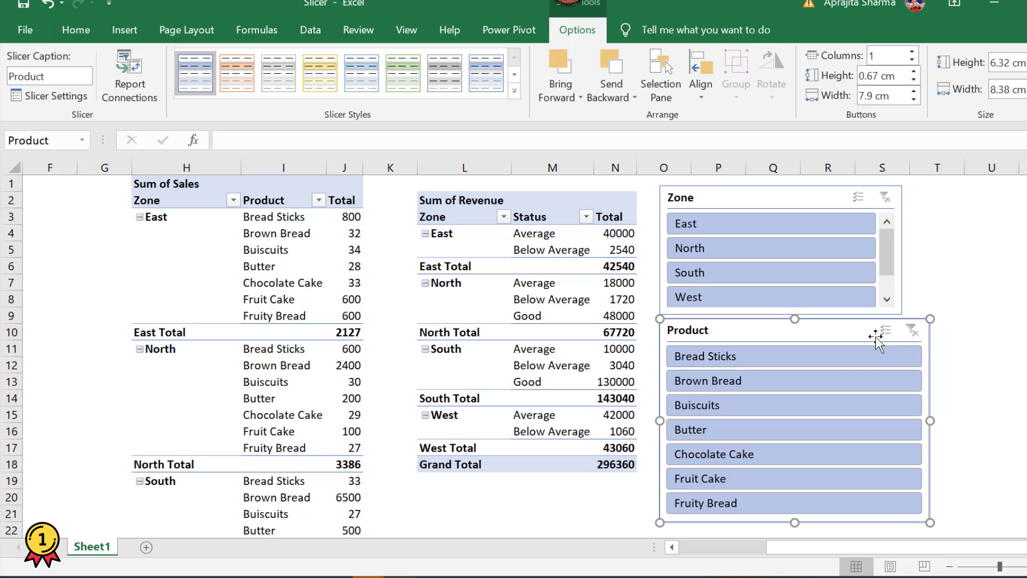
# Widen the Zone slicer to about 11.71 cm and shift both slicers slightly toward the revenue PivotTable, with Product directly below Zone
pyautogui.click(885, 309)
pyautogui.moveTo(903, 315); pyautogui.dragTo(1026, 317)
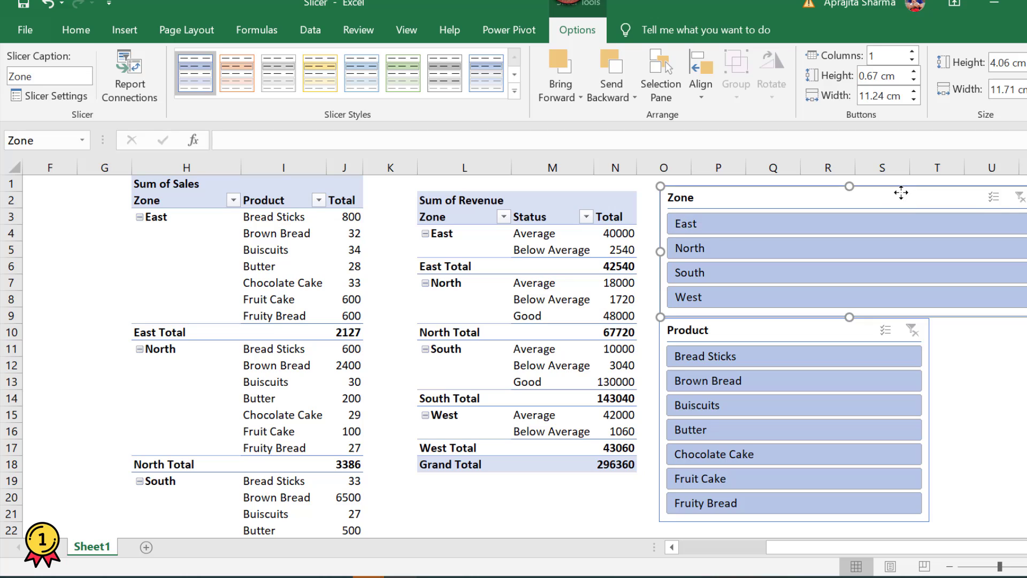
pyautogui.moveTo(903, 193); pyautogui.dragTo(896, 188)
pyautogui.moveTo(807, 334); pyautogui.dragTo(799, 331)
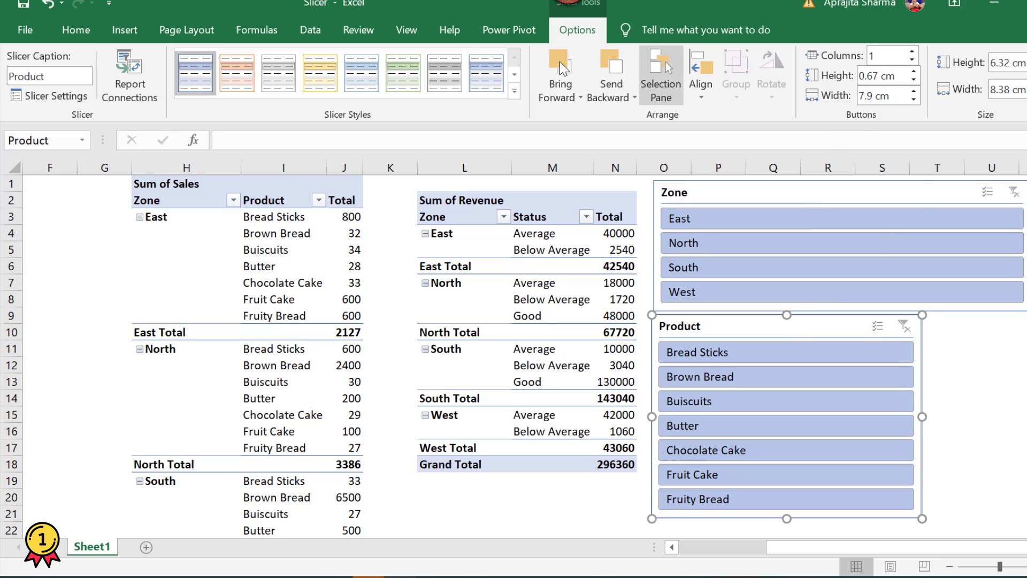
# Arrange the Product slicer's buttons in 4 columns and widen the slicer to about 11.91 cm
pyautogui.click(912, 51)
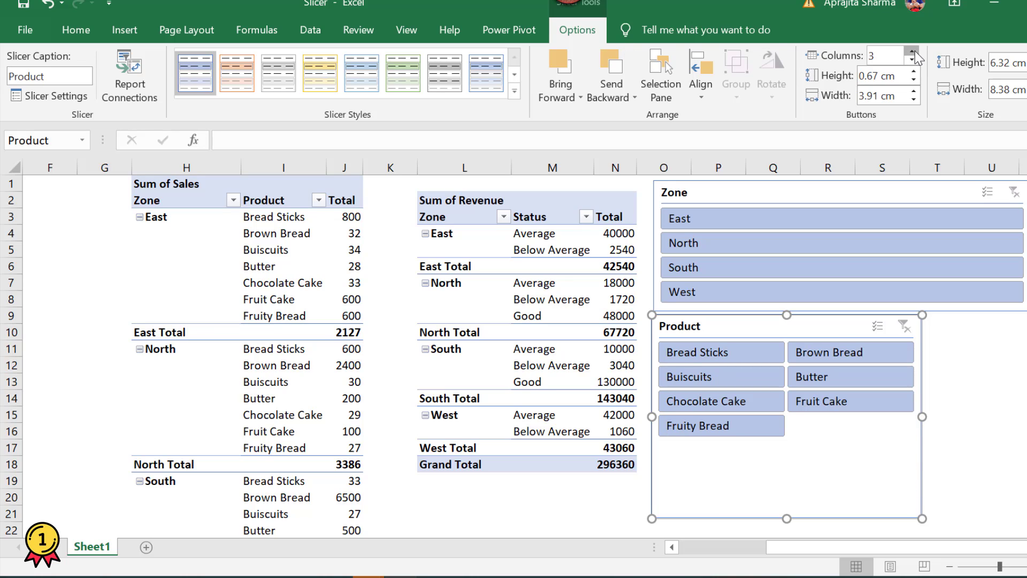
pyautogui.click(912, 51)
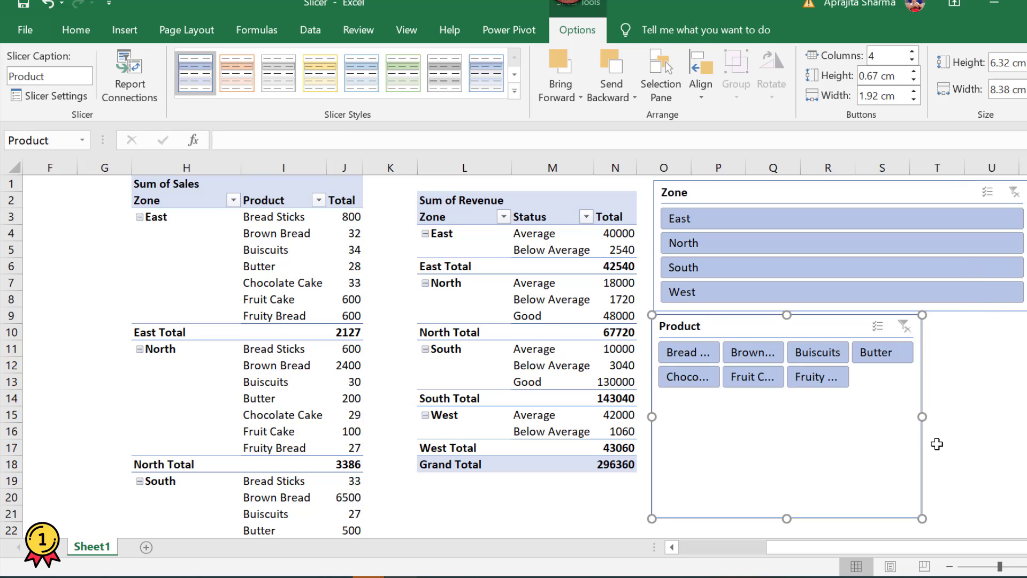
pyautogui.moveTo(933, 415); pyautogui.dragTo(1005, 412)
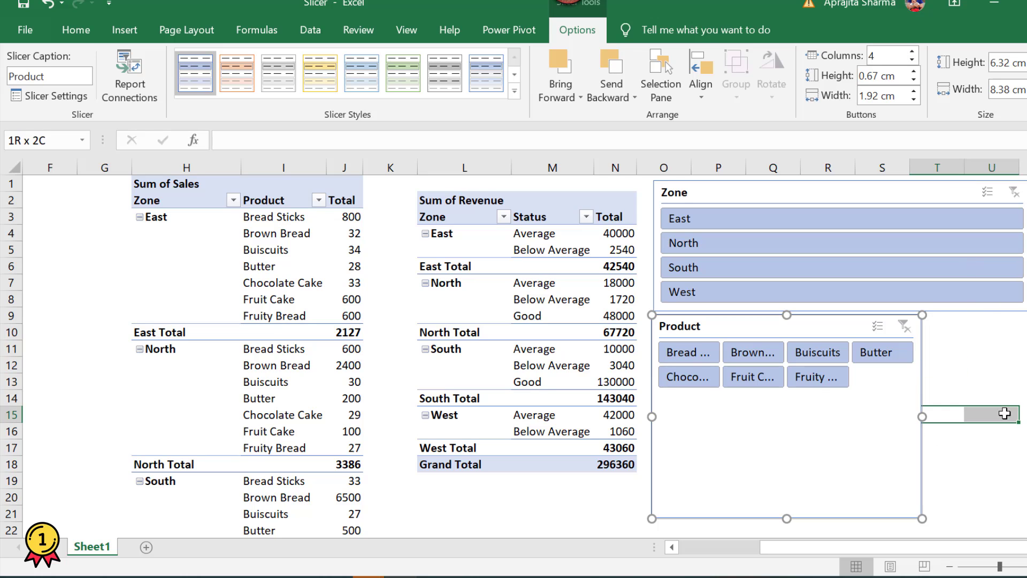
pyautogui.click(920, 416)
pyautogui.moveTo(922, 417); pyautogui.dragTo(1024, 412)
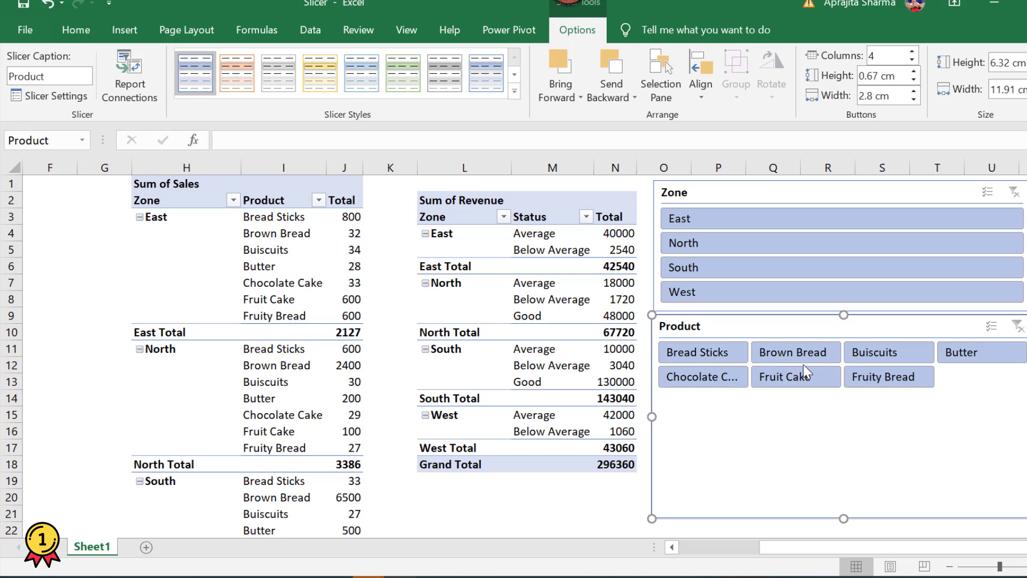
# Reduce the Product slicer to 3 columns and set its button height to 0.8 cm
pyautogui.click(912, 59)
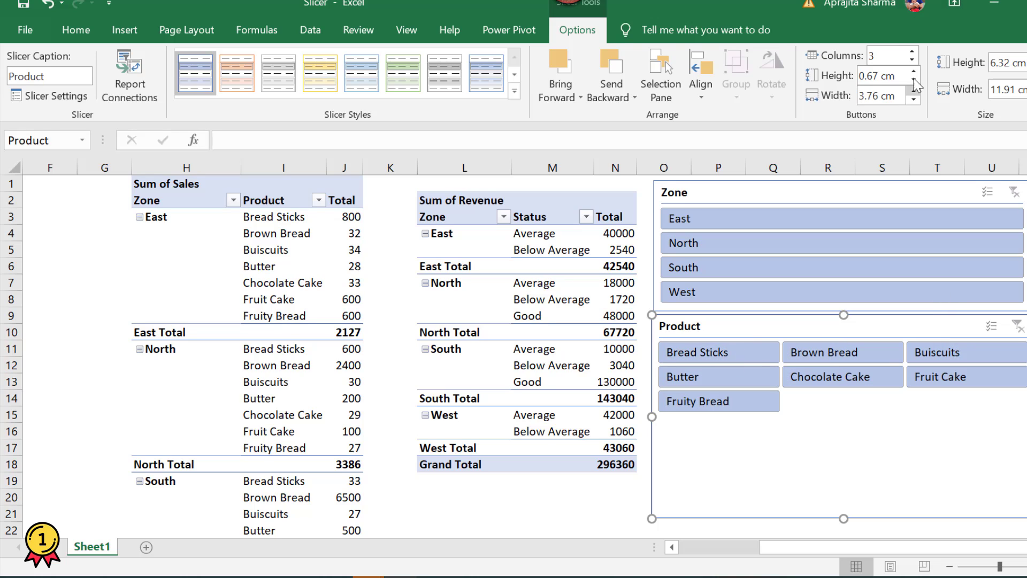
pyautogui.click(914, 71)
pyautogui.click(913, 70)
pyautogui.click(914, 80)
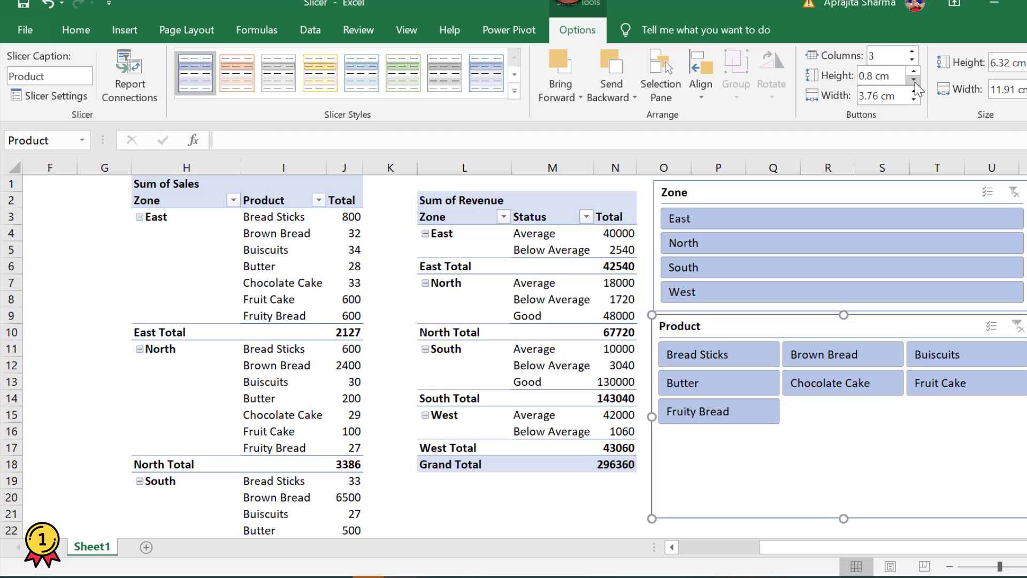
# Try wider and narrower buttons in the Product slicer, ending with a button width of 3.3 cm
pyautogui.click(916, 91)
pyautogui.click(917, 91)
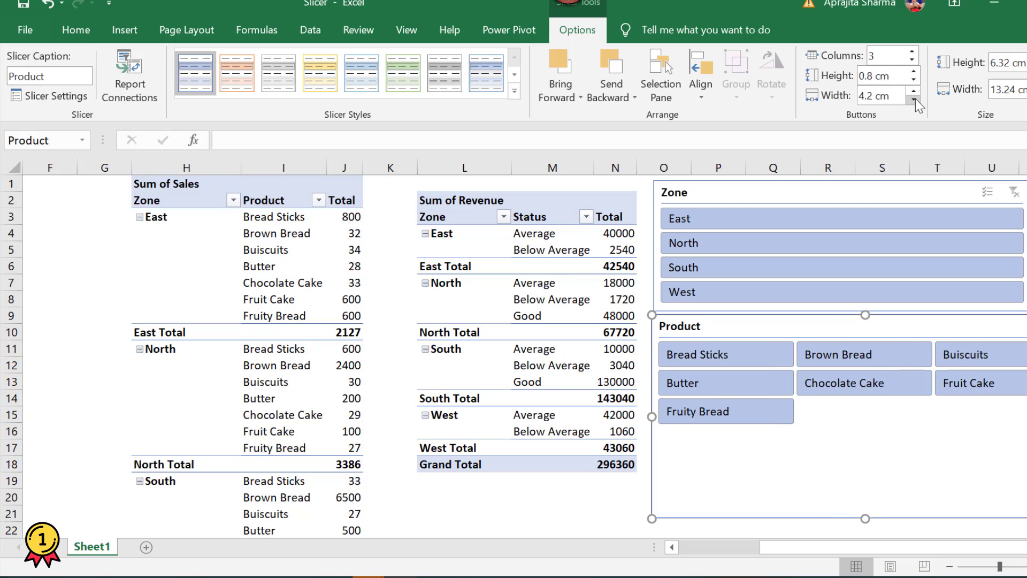
pyautogui.click(916, 99)
pyautogui.click(916, 99)
pyautogui.click(916, 99)
pyautogui.click(915, 88)
pyautogui.click(914, 89)
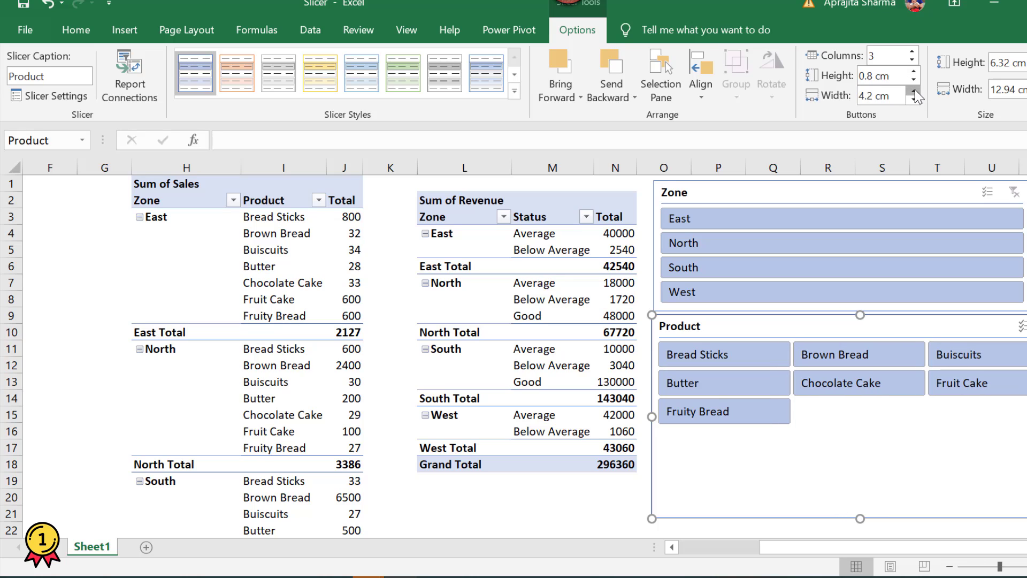
pyautogui.click(916, 98)
pyautogui.click(916, 99)
pyautogui.click(916, 99)
pyautogui.click(915, 98)
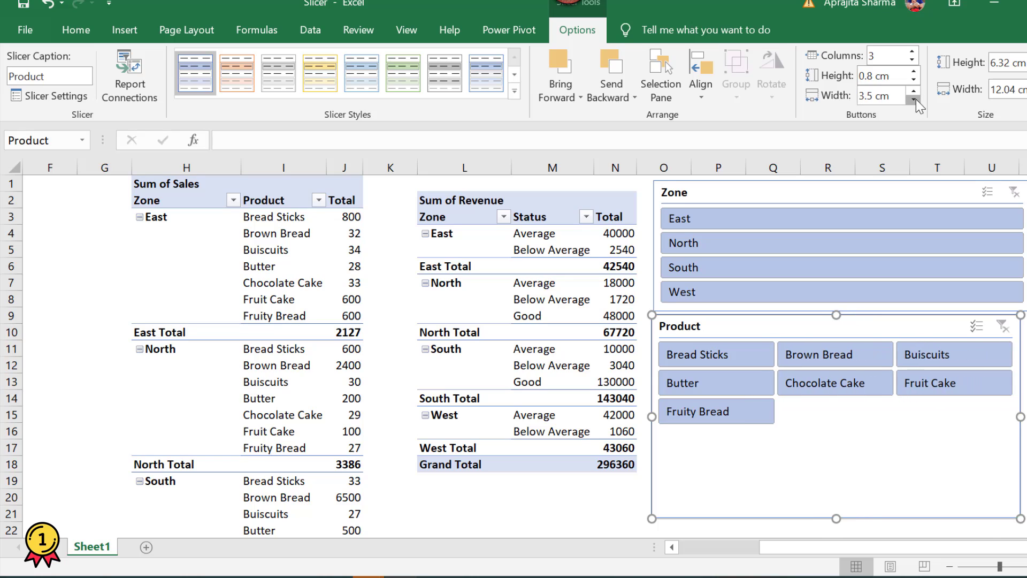
pyautogui.click(916, 98)
# Try different button heights in the Product slicer, such as 0.7 cm, and return to 0.8 cm
pyautogui.click(916, 81)
pyautogui.click(915, 70)
pyautogui.click(915, 71)
pyautogui.click(916, 81)
pyautogui.click(916, 82)
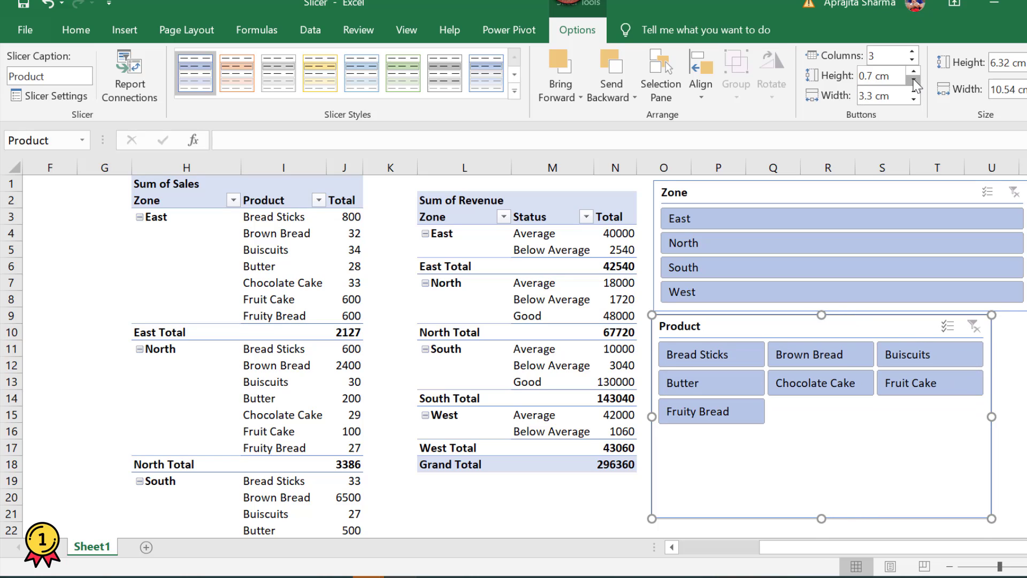
pyautogui.click(915, 81)
pyautogui.click(916, 81)
pyautogui.click(913, 70)
pyautogui.click(913, 69)
pyautogui.click(914, 68)
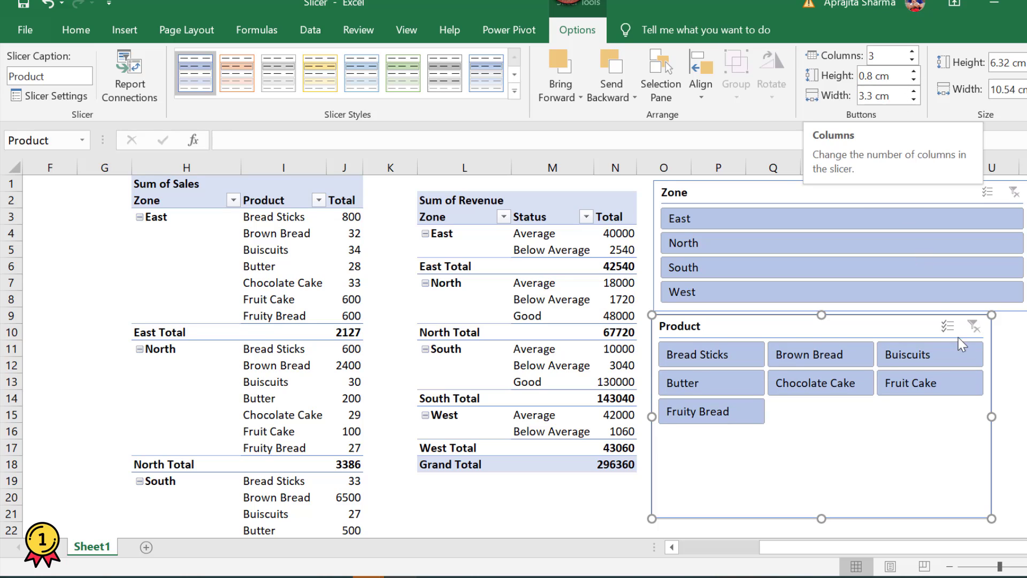
# Resize the Product slicer to about 4.53 cm high with 3.7 cm wide buttons and align it beneath the Zone slicer
pyautogui.moveTo(991, 518); pyautogui.dragTo(1026, 461)
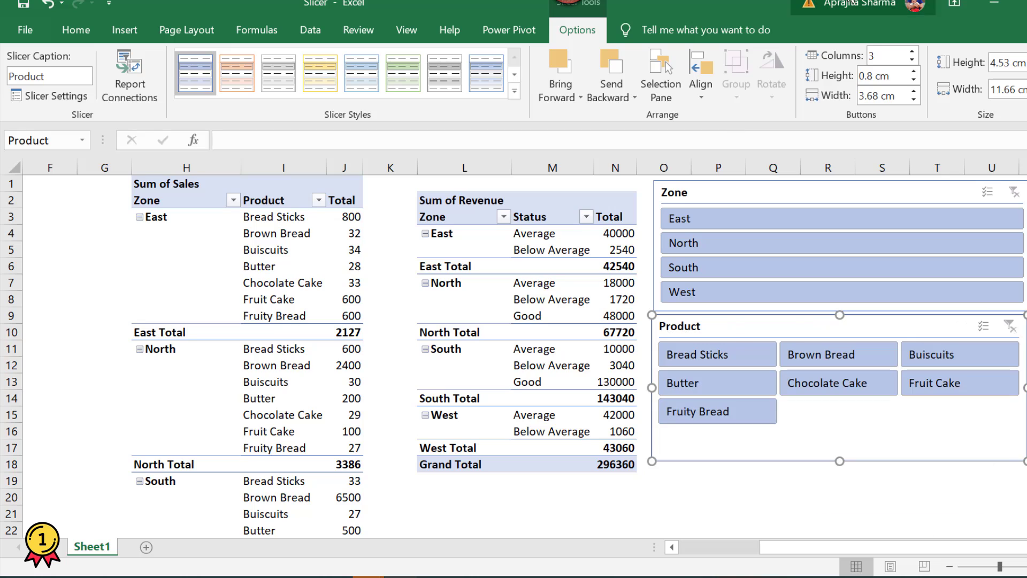
pyautogui.click(914, 91)
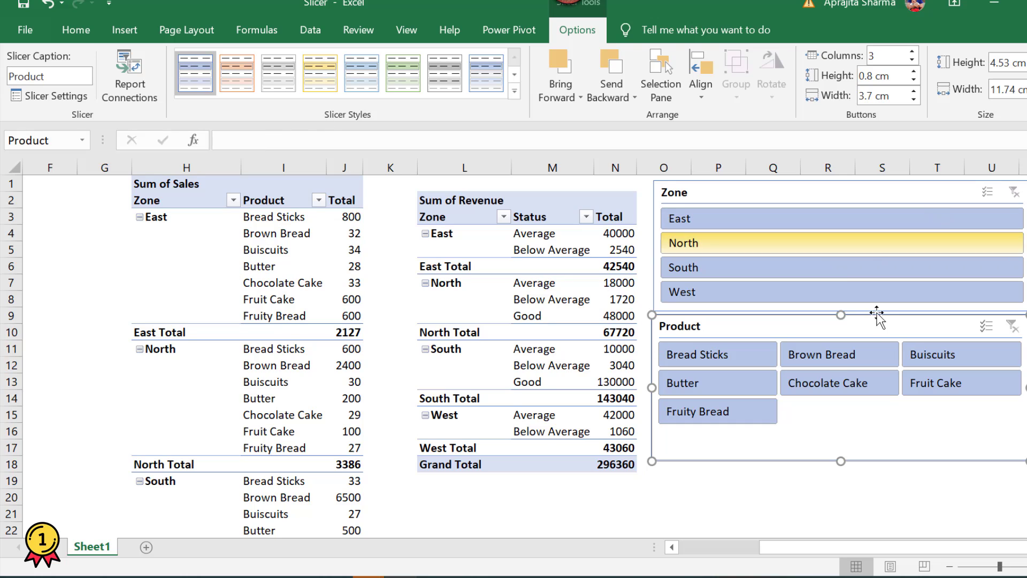
pyautogui.moveTo(756, 323); pyautogui.dragTo(752, 334)
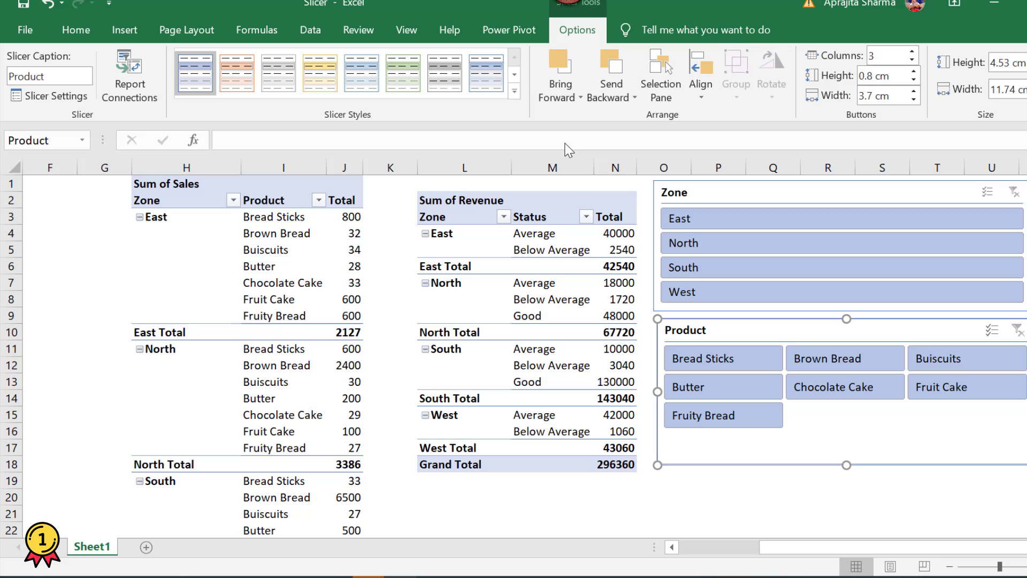
# Try the dark yellow and grey styles on the Product slicer, settle on dark orange, and shorten the slicer to about 3.32 cm
pyautogui.click(513, 91)
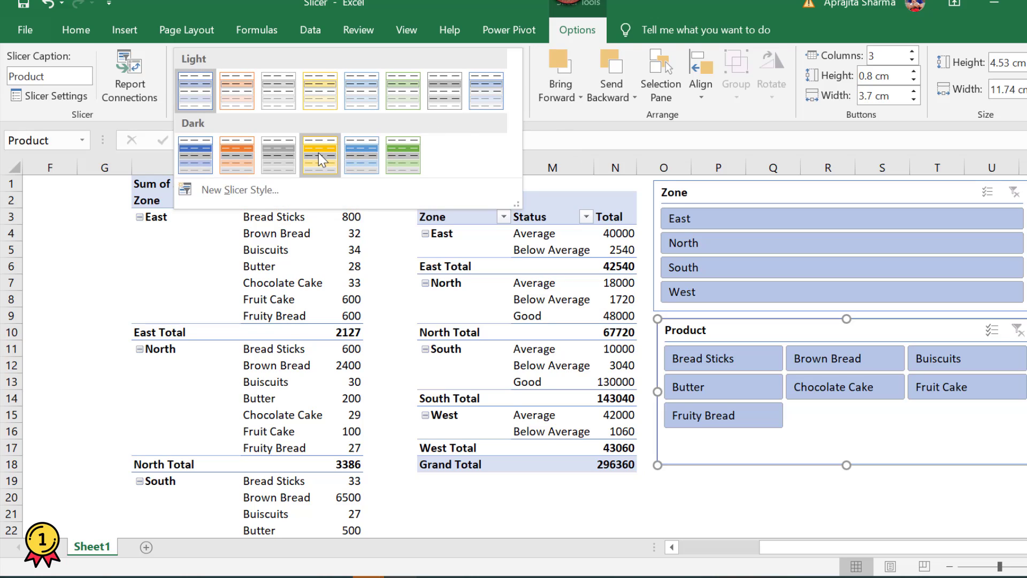
pyautogui.click(318, 152)
pyautogui.click(514, 91)
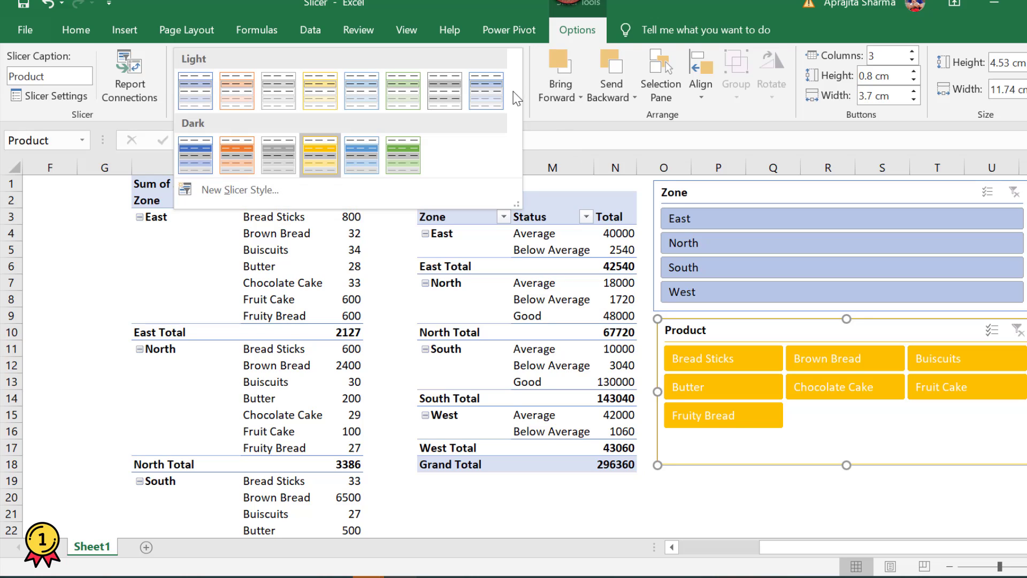
pyautogui.press('Escape')
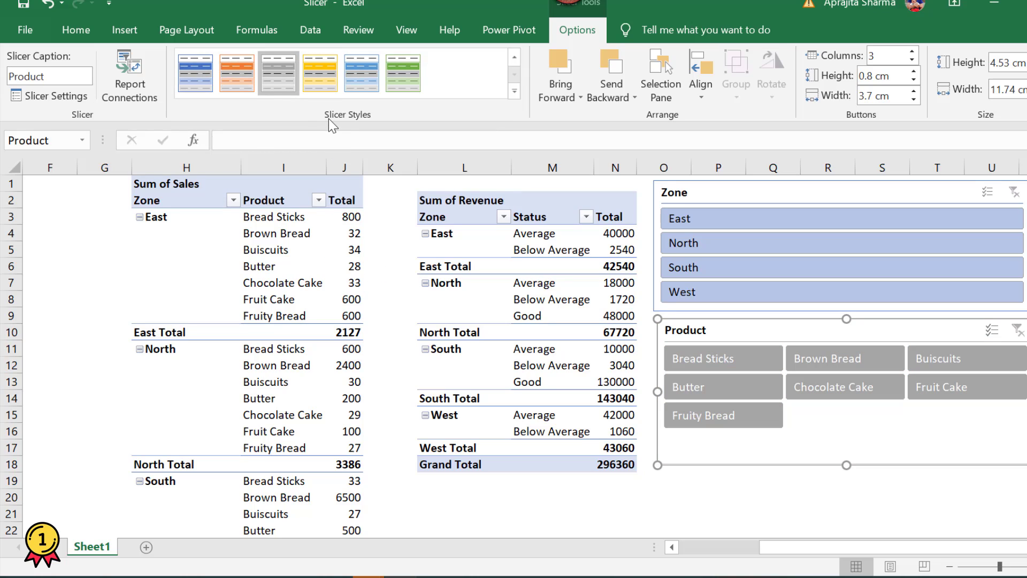
pyautogui.click(228, 87)
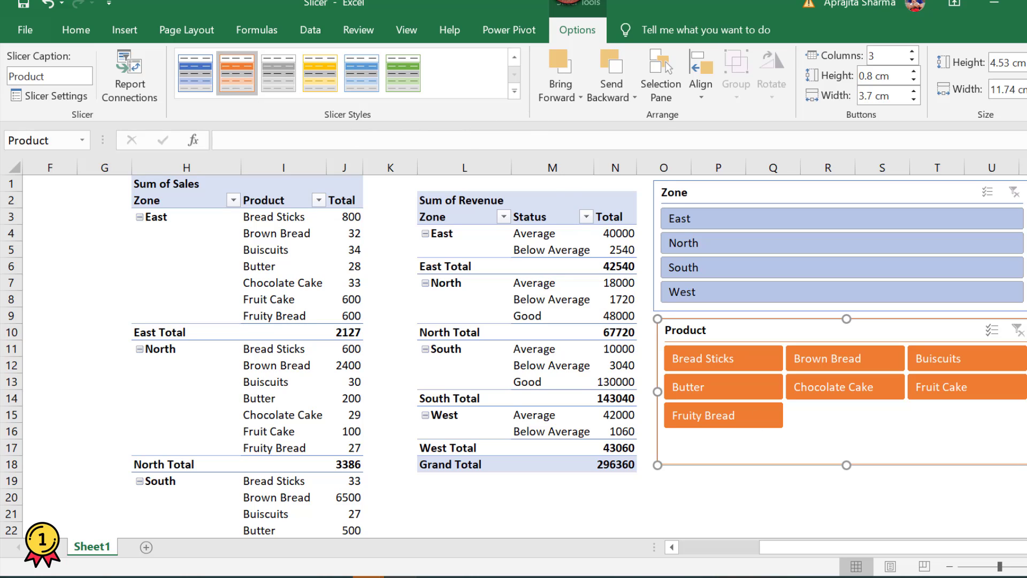
pyautogui.moveTo(1024, 465); pyautogui.dragTo(1023, 425)
# Examine the settings for creating a custom slicer style and close them without creating one
pyautogui.click(514, 91)
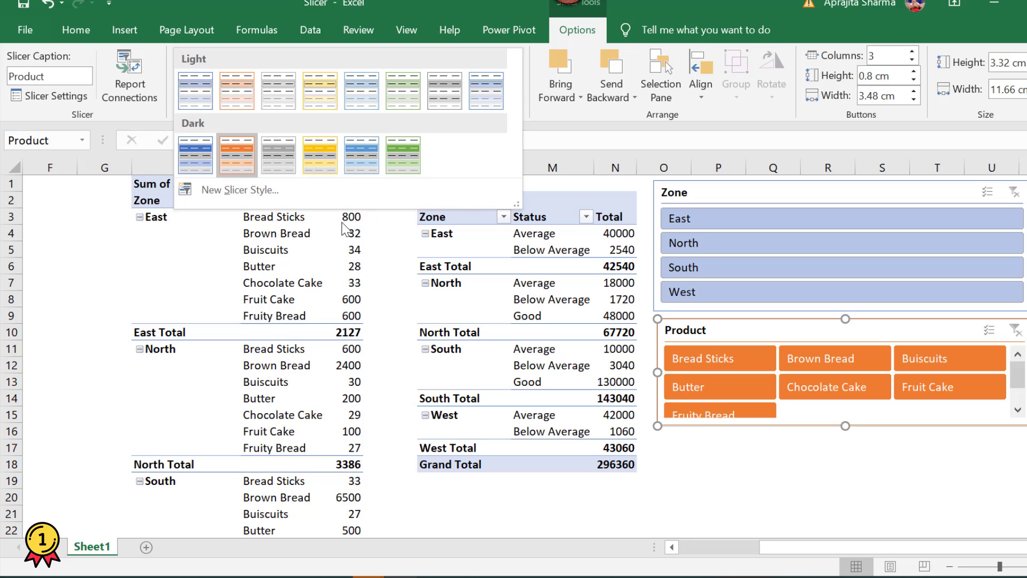
pyautogui.click(221, 193)
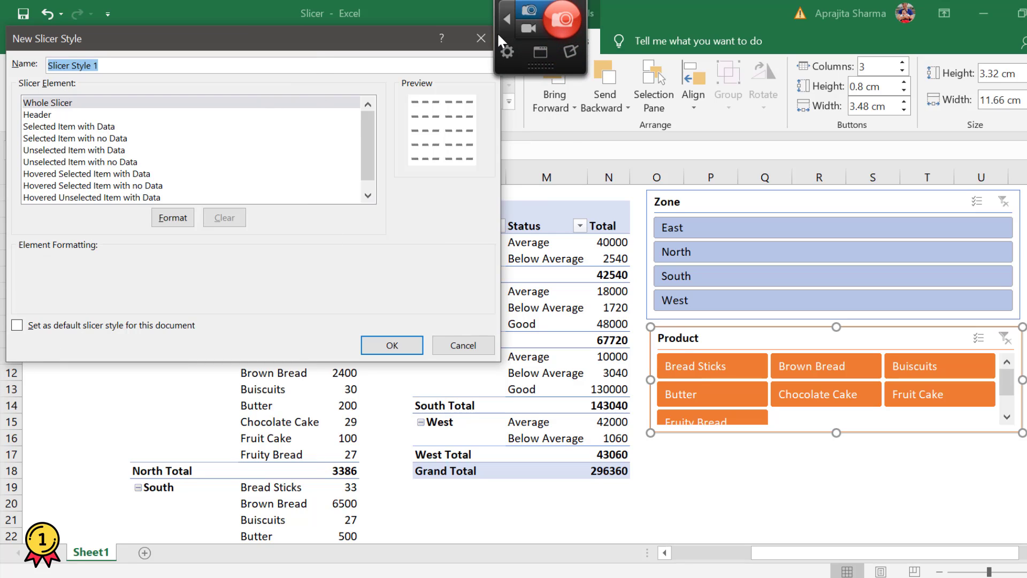
pyautogui.click(481, 38)
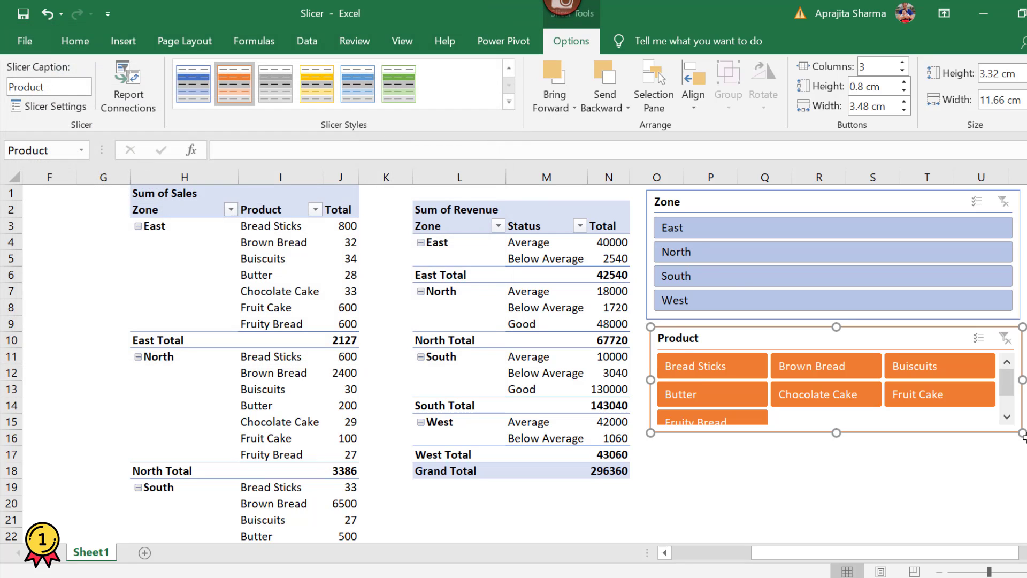
# Resize the Product slicer to about 3.78 cm high and 11.59 cm wide, and change its caption to Product Range
pyautogui.moveTo(1022, 434); pyautogui.dragTo(1016, 448)
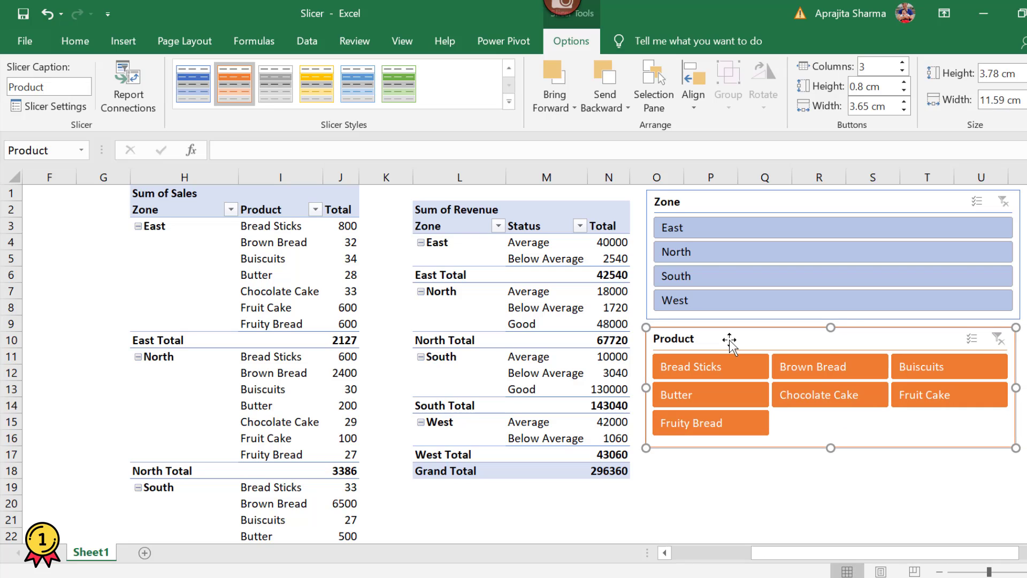
pyautogui.rightClick(817, 348)
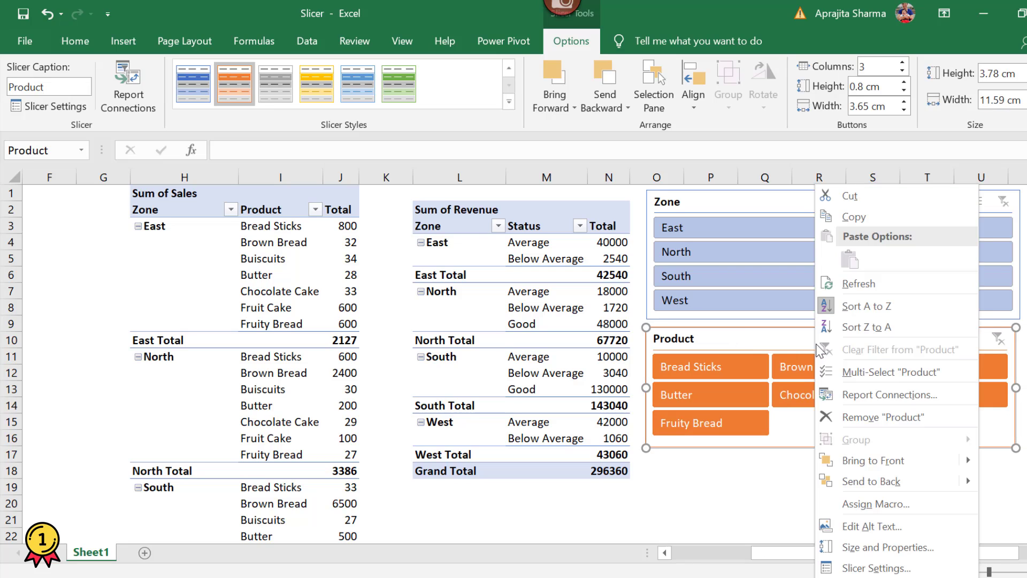
pyautogui.click(877, 568)
pyautogui.moveTo(869, 332); pyautogui.dragTo(347, 170)
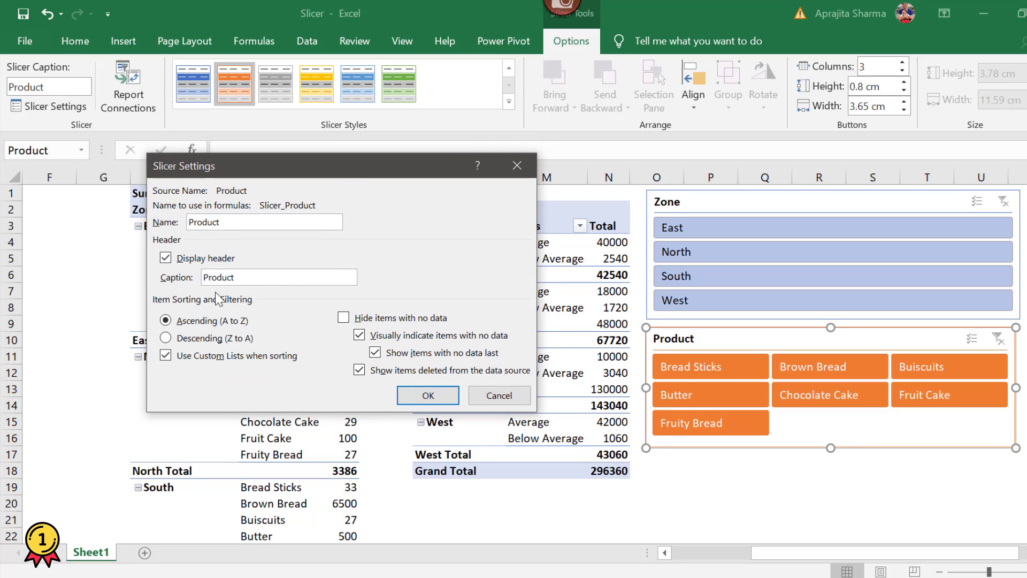
pyautogui.doubleClick(269, 277)
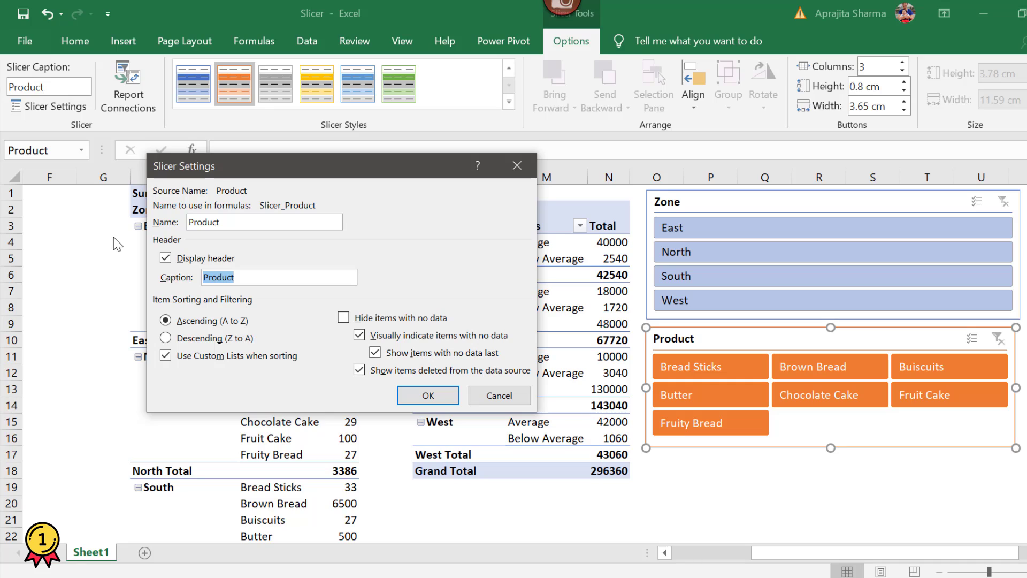
pyautogui.write('P')
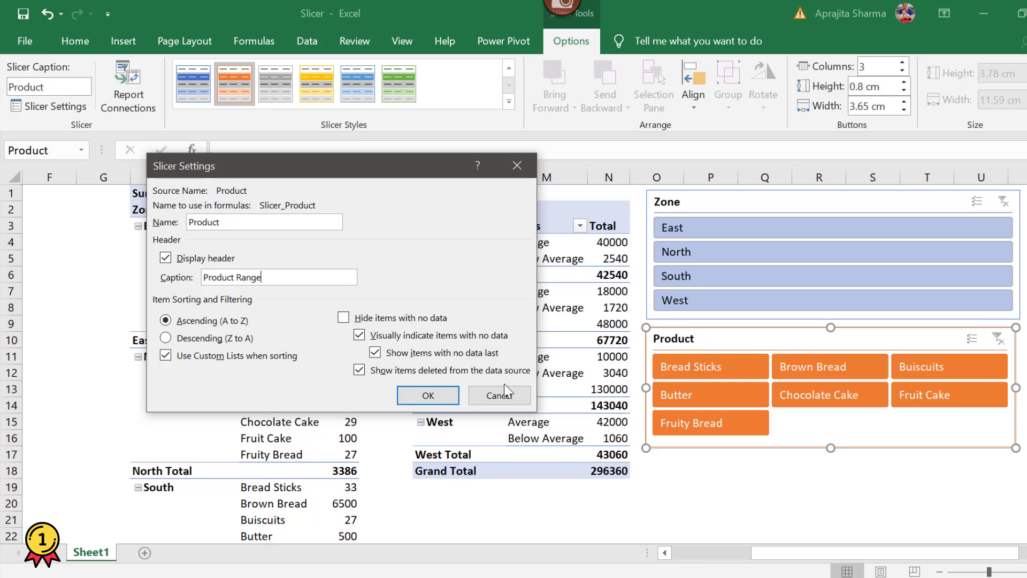
pyautogui.press('Return')
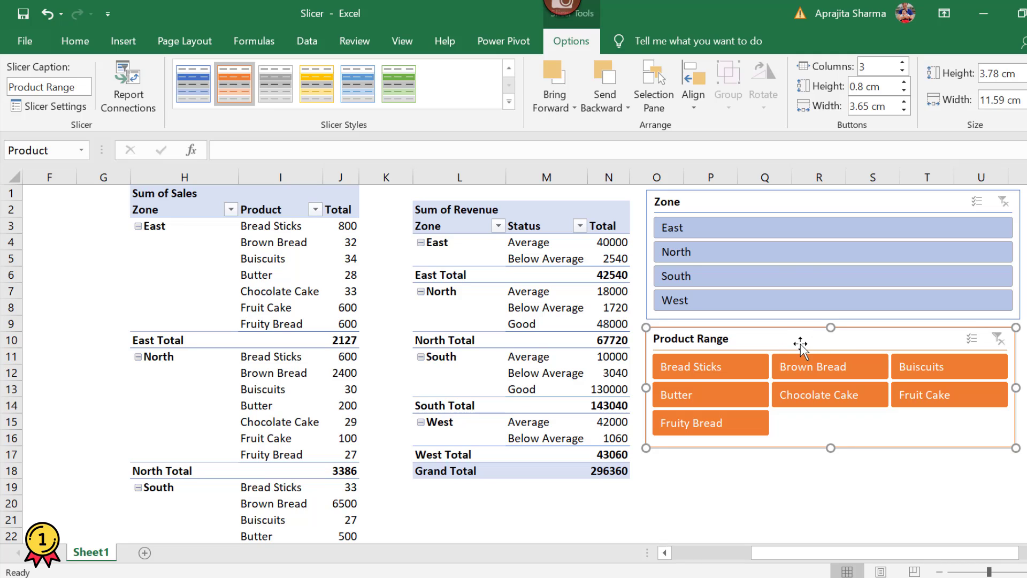
# Hide the header of the Product Range slicer and shrink the slicer to about 3.16 cm high and 9.34 cm wide
pyautogui.rightClick(792, 346)
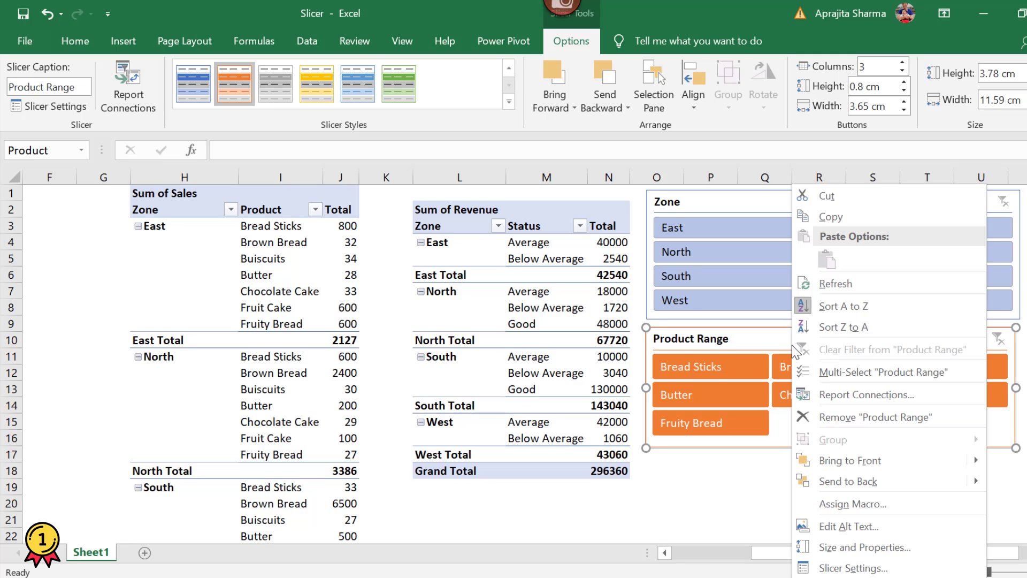
pyautogui.click(853, 568)
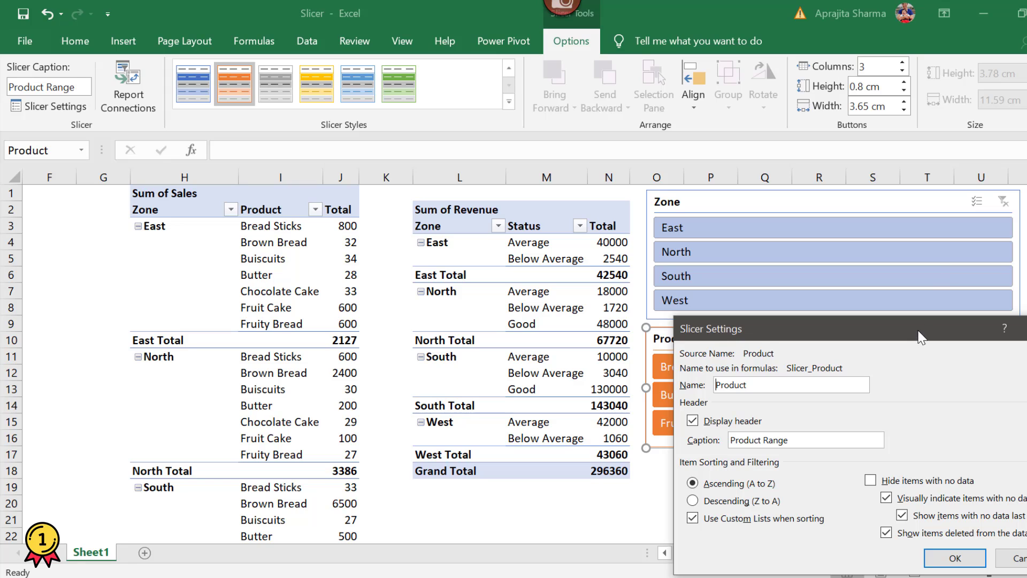
pyautogui.moveTo(915, 333); pyautogui.dragTo(394, 106)
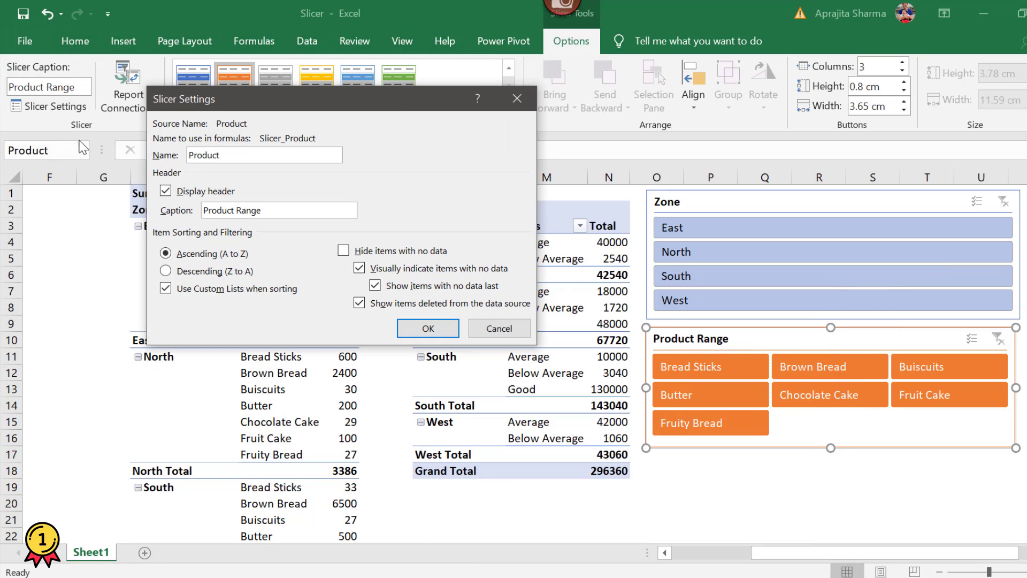
pyautogui.click(166, 193)
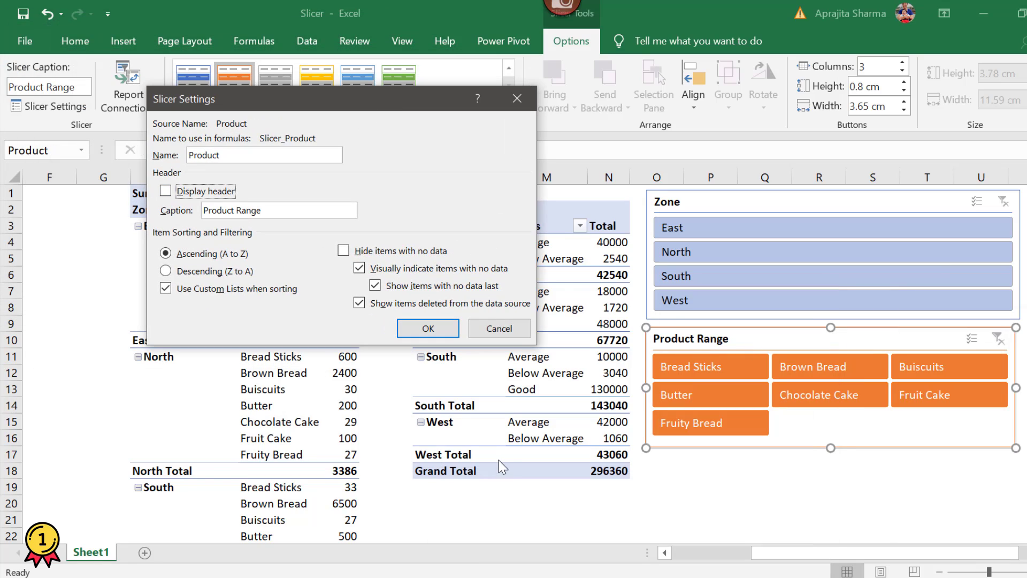
pyautogui.click(428, 329)
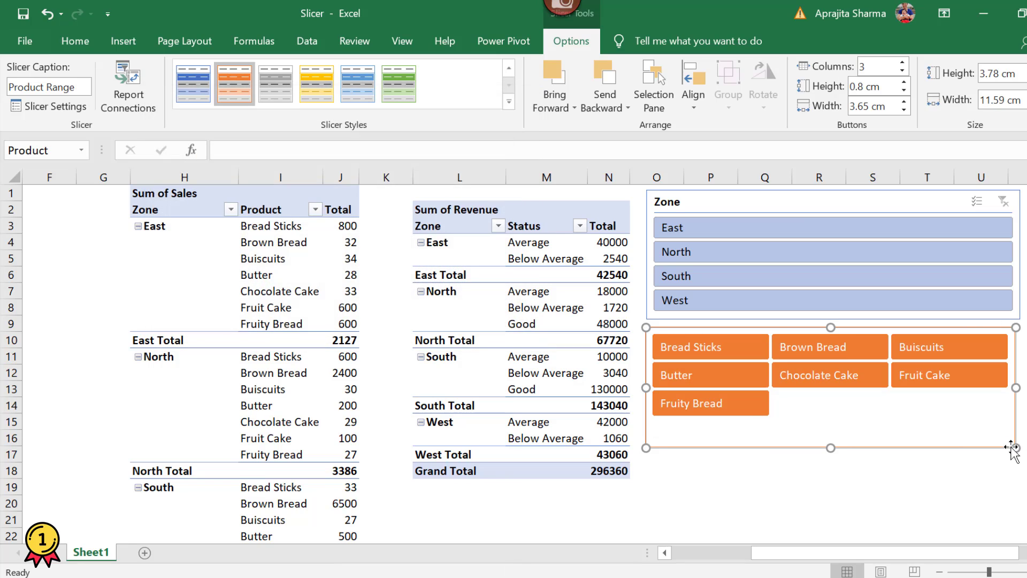
pyautogui.moveTo(1015, 449); pyautogui.dragTo(1013, 426)
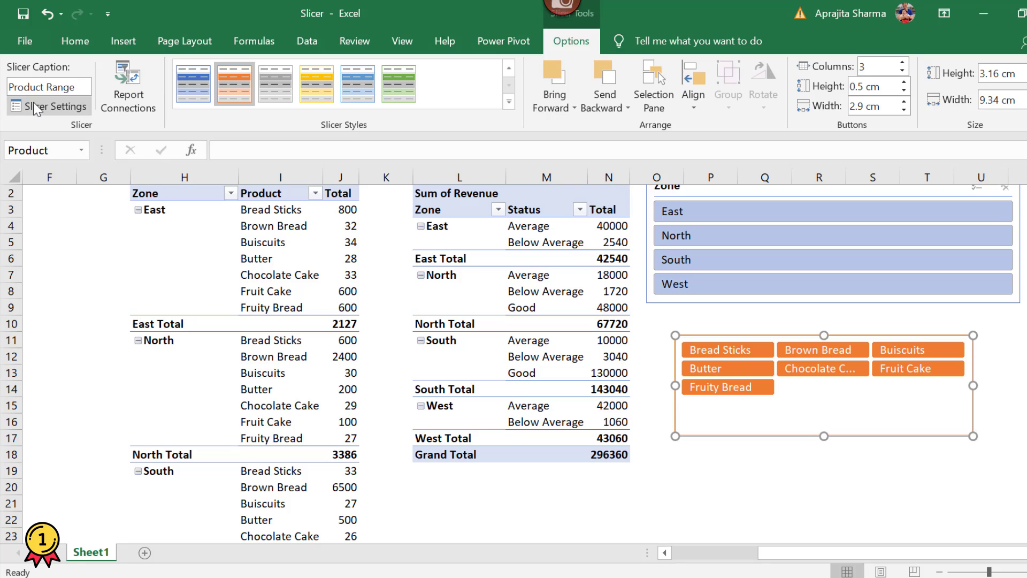
# Display the Product Range slicer's header again and sort its items in descending order (Z to A)
pyautogui.click(37, 107)
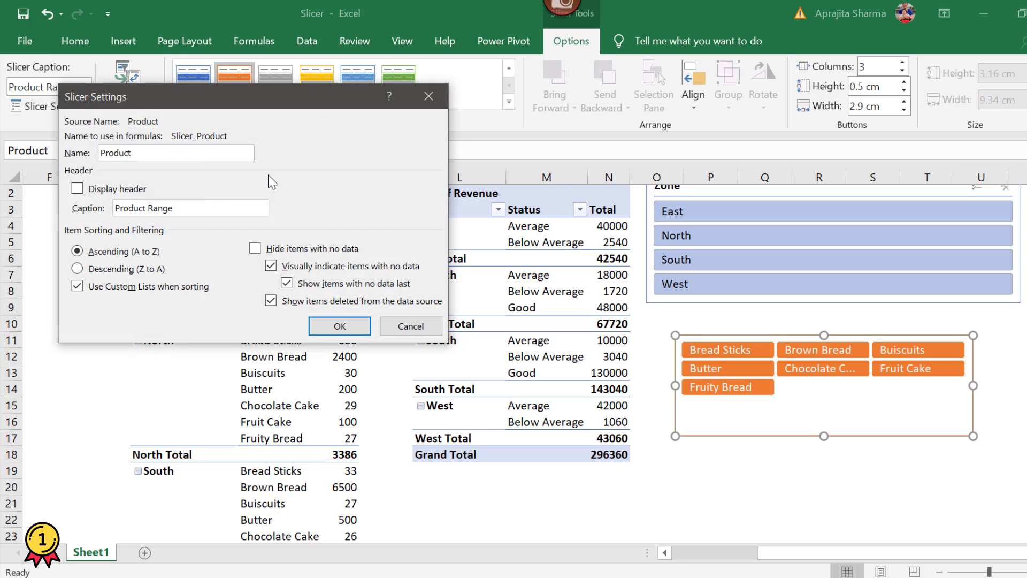
pyautogui.moveTo(164, 110); pyautogui.dragTo(396, 135)
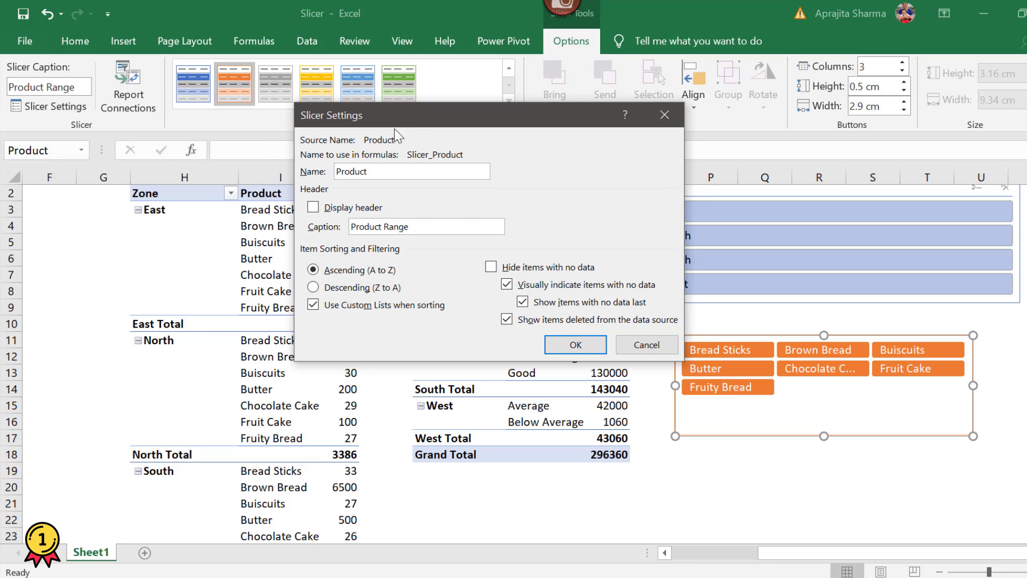
pyautogui.click(313, 207)
pyautogui.moveTo(407, 119); pyautogui.dragTo(342, 56)
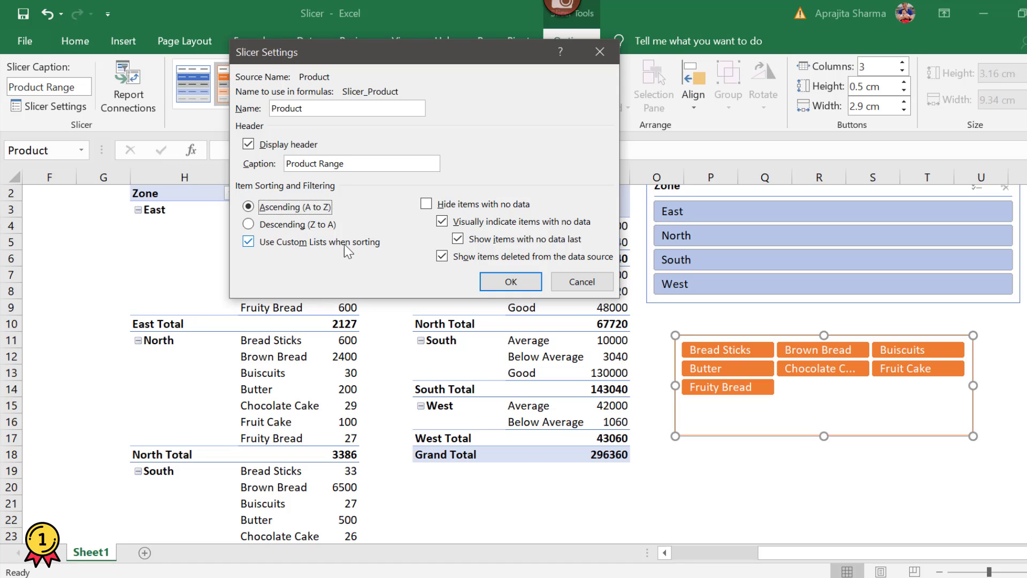
pyautogui.click(285, 224)
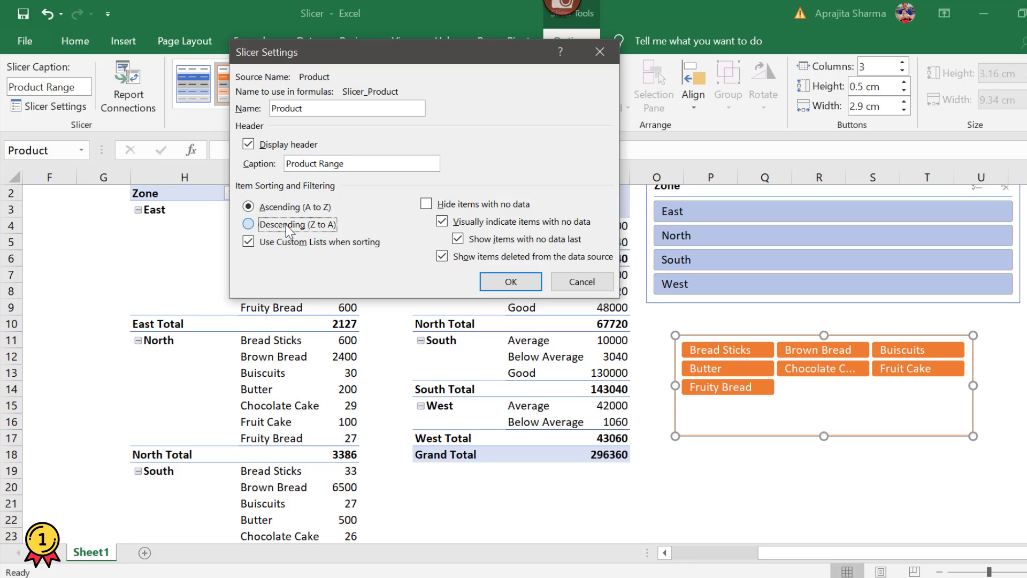
pyautogui.click(508, 281)
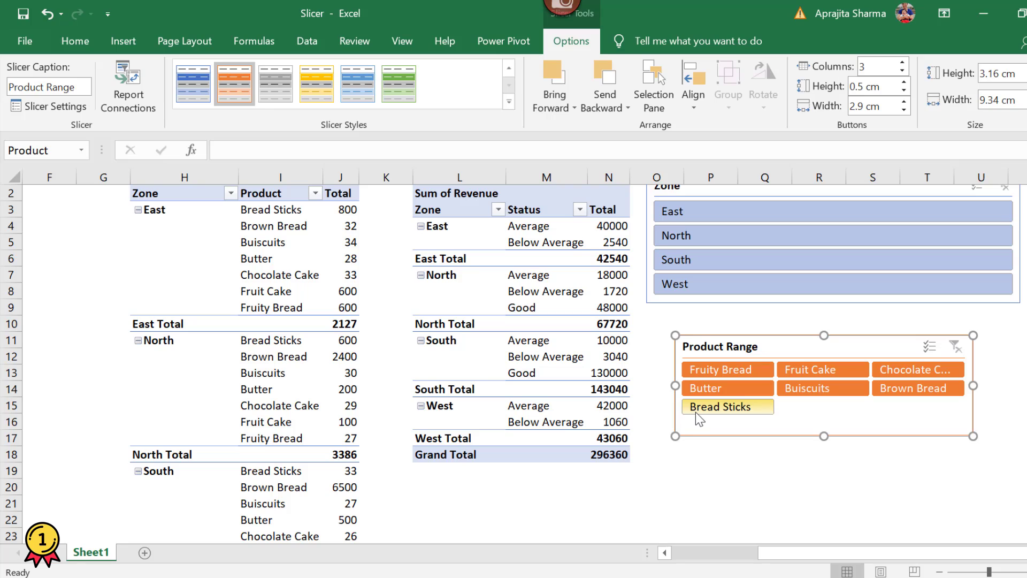
# Fit the Product Range slicer directly beneath the Zone slicer at about 2.96 cm high and 11.68 cm wide, and deselect it
pyautogui.click(50, 106)
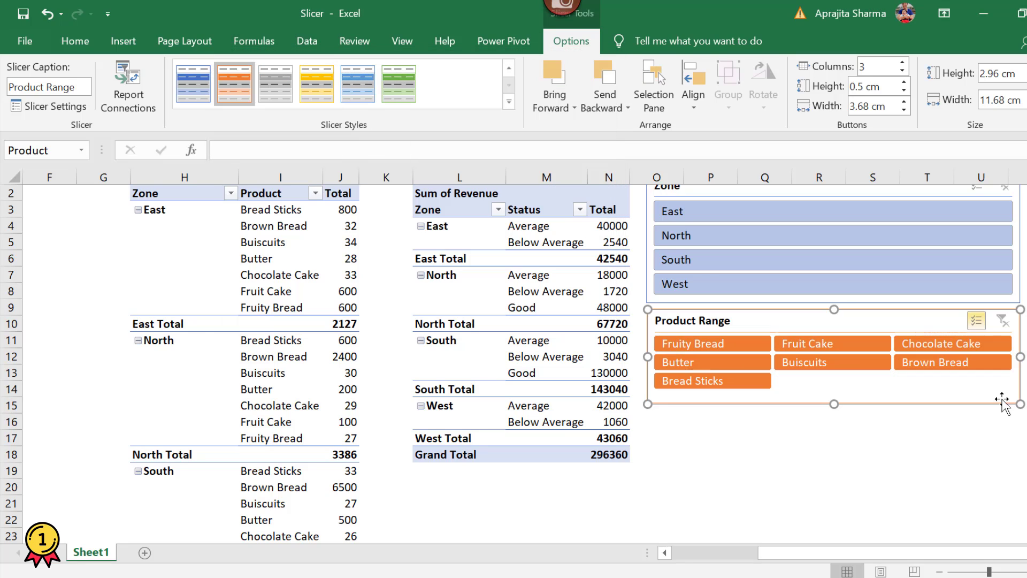
pyautogui.click(889, 425)
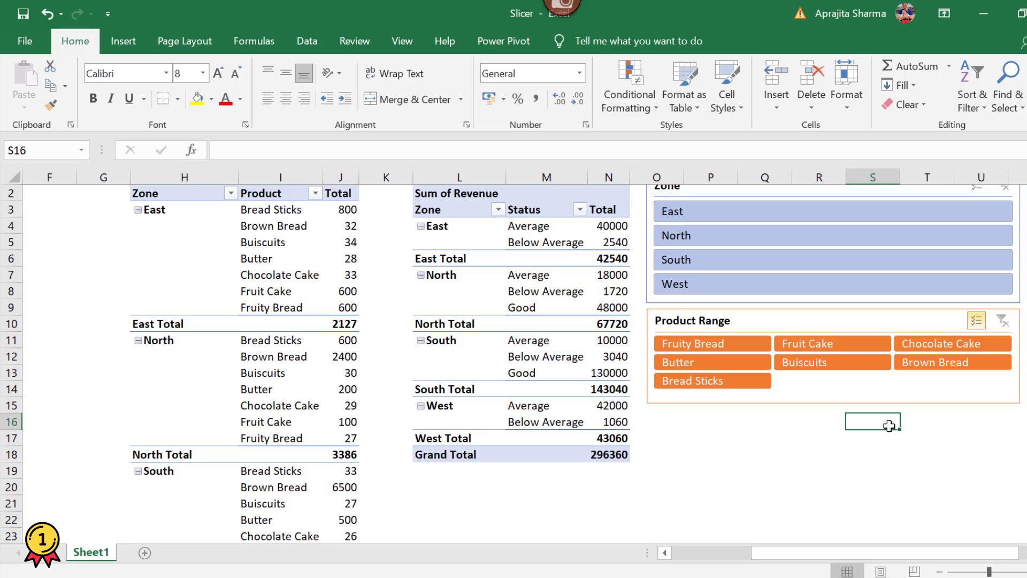
# Delete the Product Range slicer from the sheet and undo the deletion
pyautogui.click(899, 326)
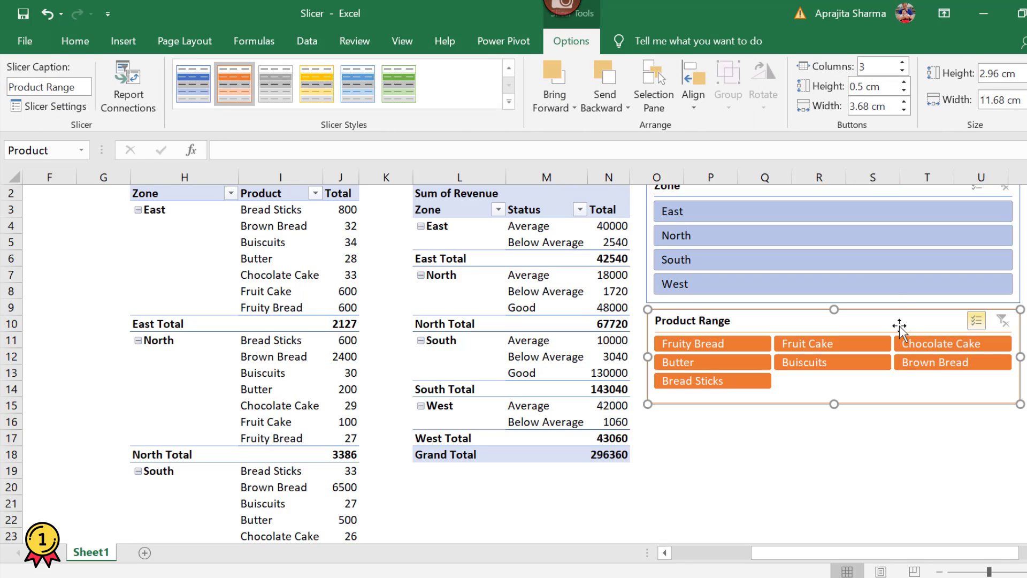
pyautogui.hotkey('ctrl', 'z')
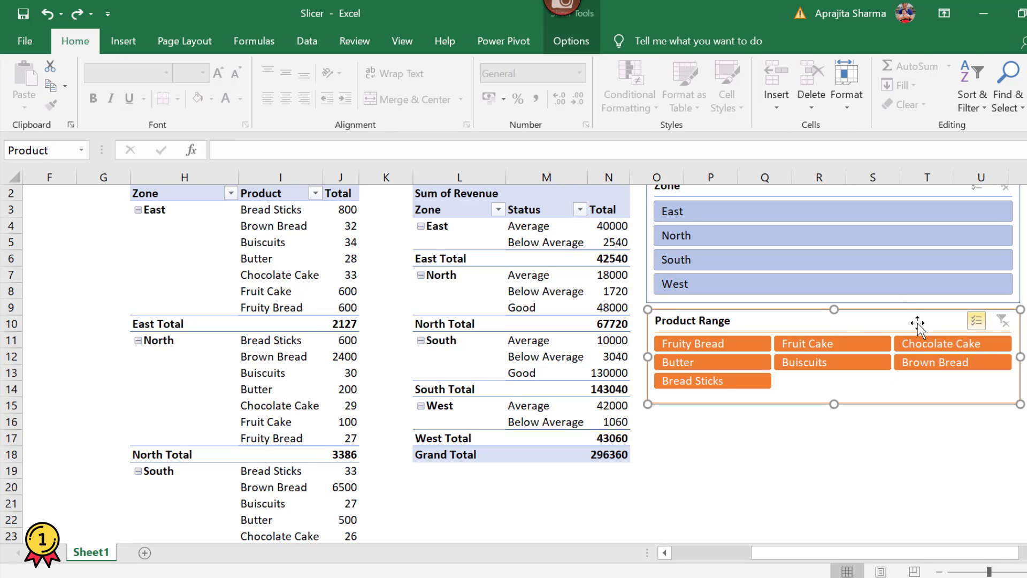
pyautogui.press('Delete')
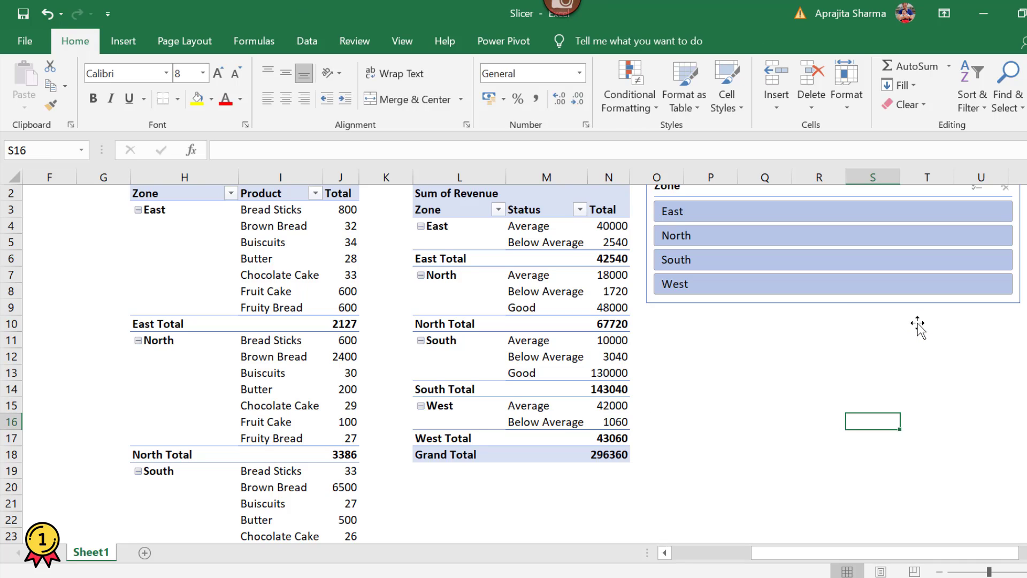
pyautogui.hotkey('ctrl', 'z')
# Remove the Product Range slicer from the sheet
pyautogui.rightClick(917, 323)
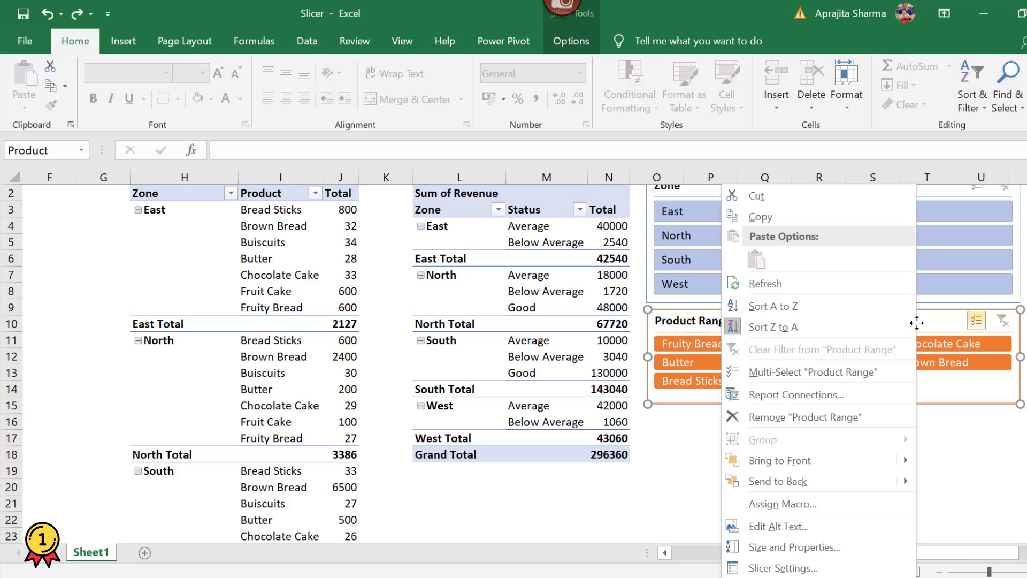
pyautogui.click(813, 416)
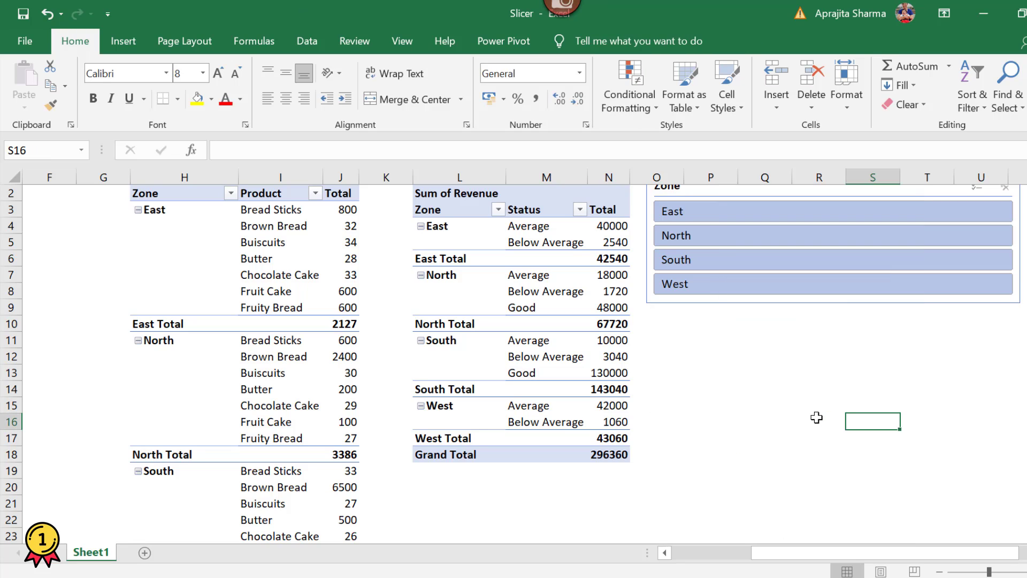